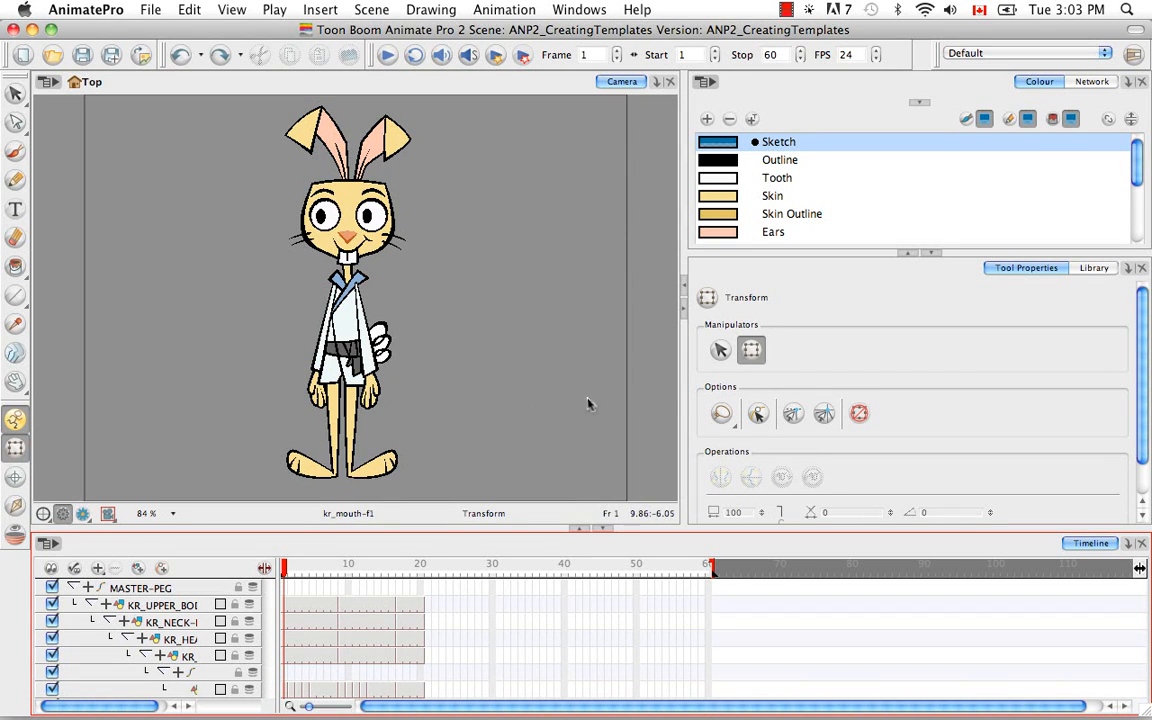
# Show the network in an enlarged view and group all of the rabbit character's modules.
pyautogui.click(1092, 81)
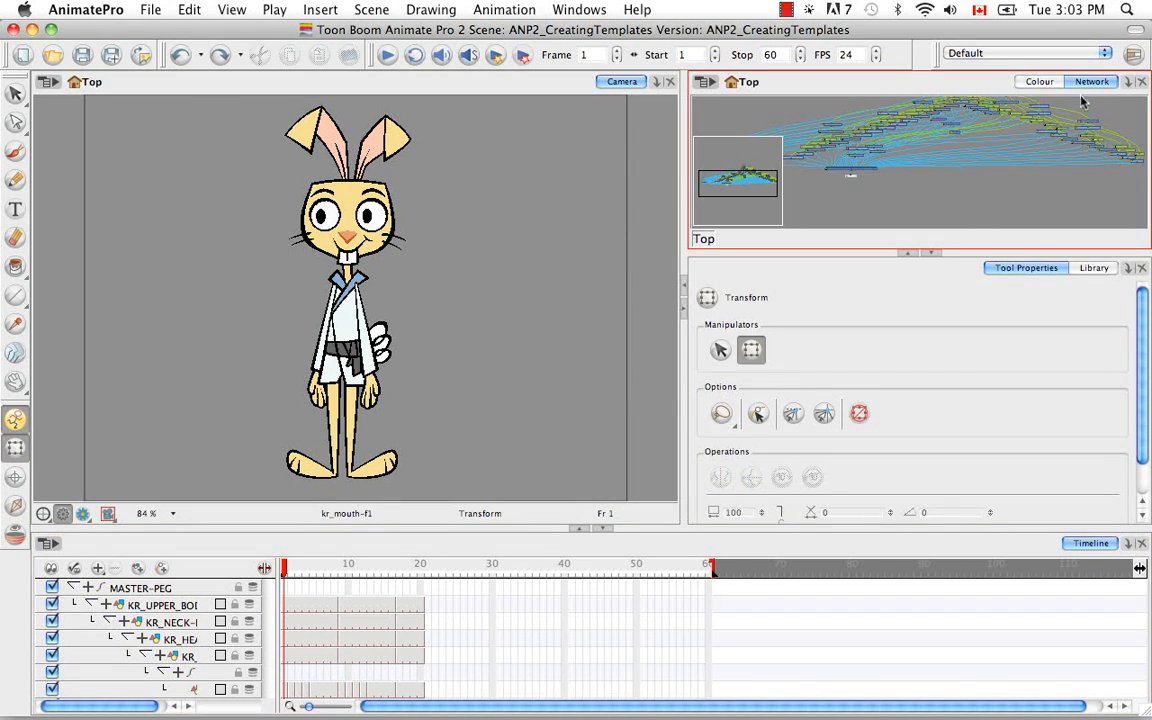
pyautogui.click(932, 252)
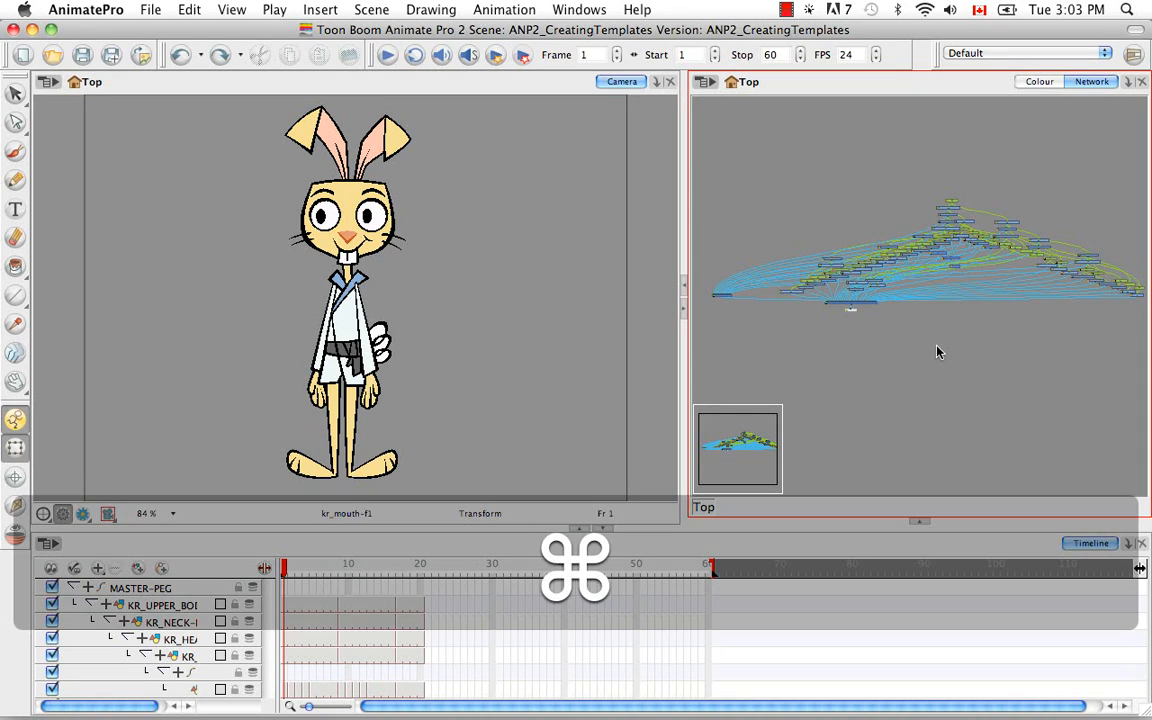
pyautogui.press('super+a')
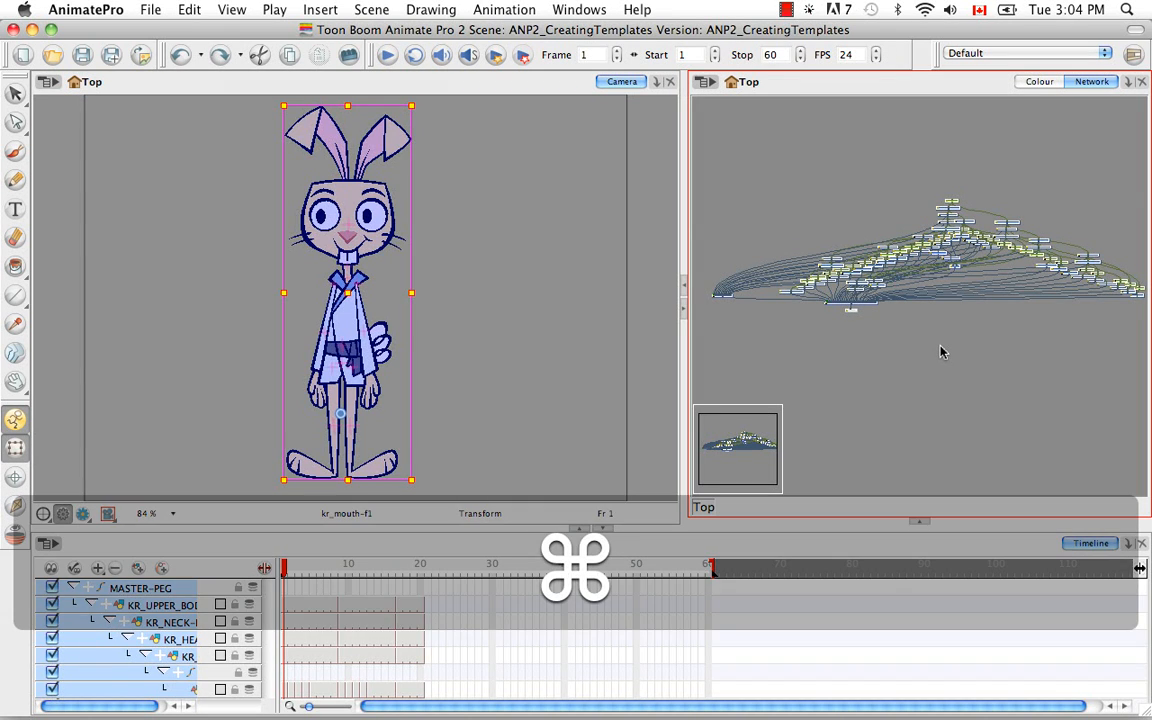
pyautogui.press('super+g')
# Rename the new group module as KR_MASTER.
pyautogui.press('space')
pyautogui.moveTo(971, 315); pyautogui.dragTo(940, 333)
pyautogui.press('super+=')
pyautogui.press('super+=')
pyautogui.press('super+=')
pyautogui.press('super+=')
pyautogui.press('super+=')
pyautogui.press('super+=')
pyautogui.press('super+=')
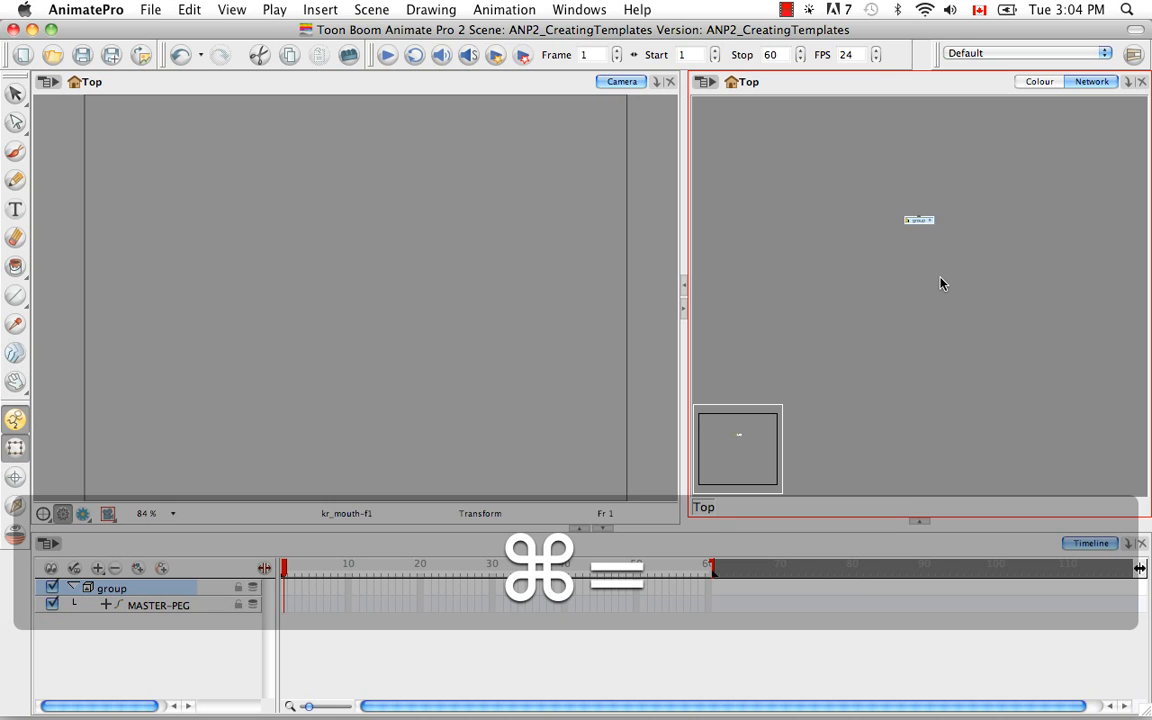
pyautogui.press('space')
pyautogui.moveTo(880, 192); pyautogui.dragTo(895, 301)
pyautogui.press('super+=')
pyautogui.press('super+=')
pyautogui.press('super+=')
pyautogui.press('space')
pyautogui.click(866, 250)
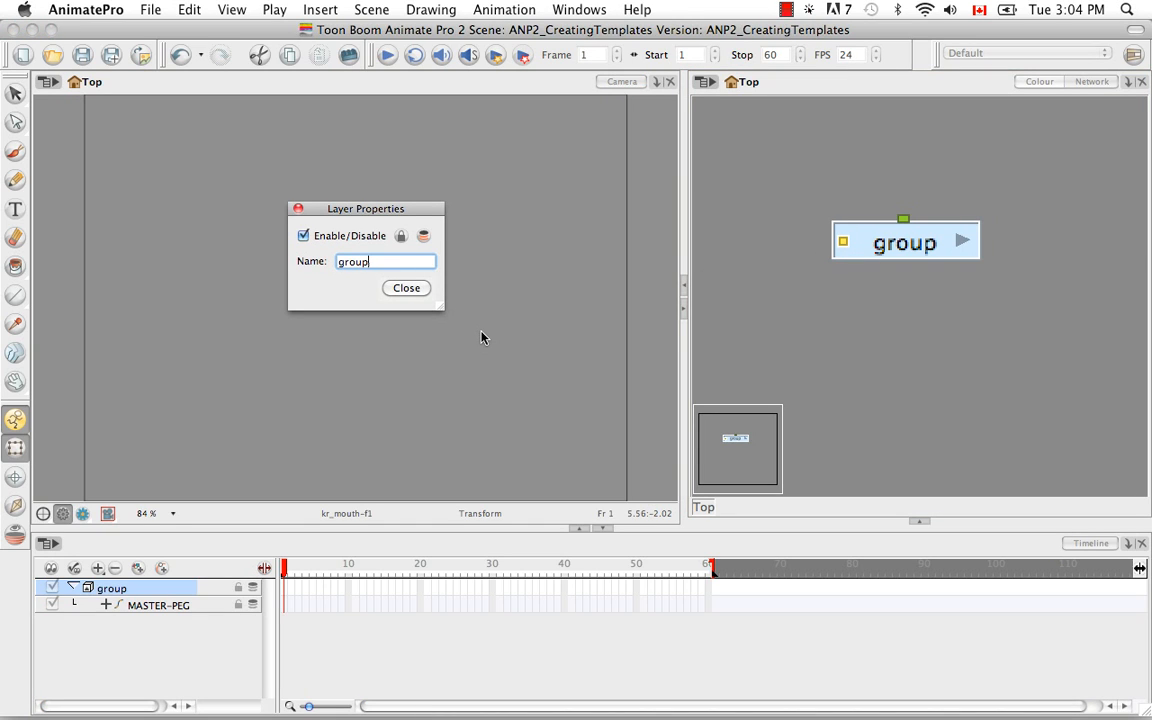
pyautogui.press('BackSpace')
pyautogui.press('BackSpace')
pyautogui.press('BackSpace')
pyautogui.press('BackSpace')
pyautogui.press('BackSpace')
pyautogui.write('KR_MASTER')
pyautogui.click(405, 288)
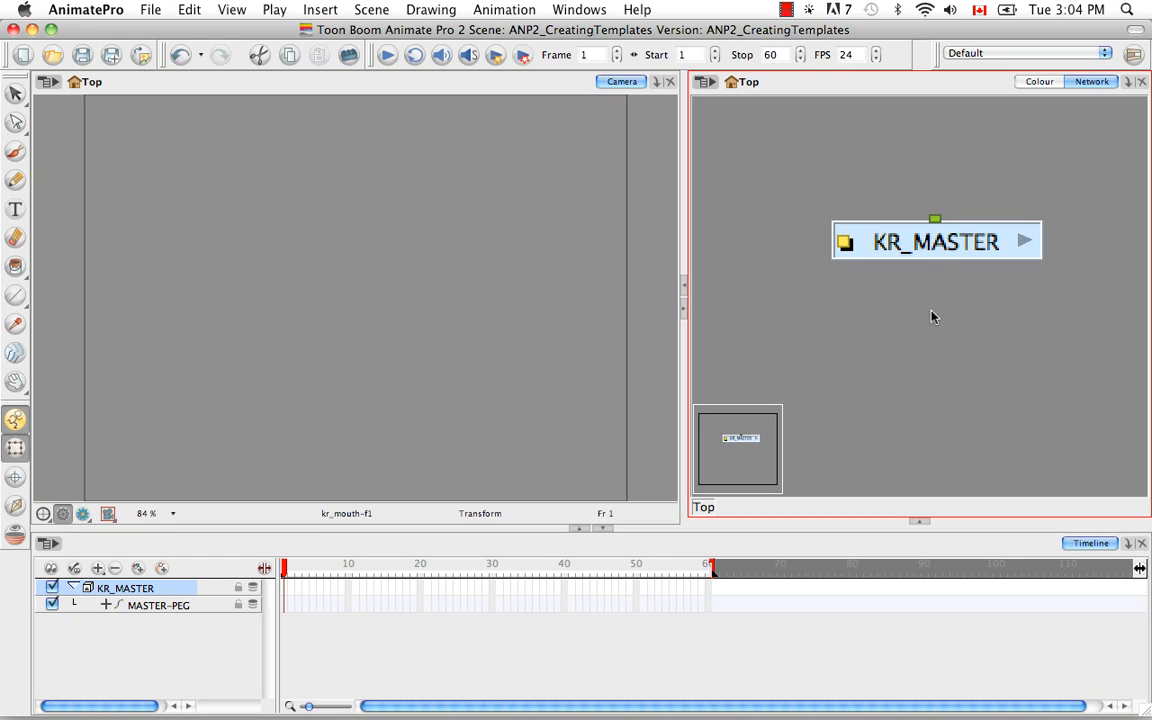
# Enter the KR_MASTER group at its Composite and Display modules, and add a Module Library view to the workspace.
pyautogui.click(1025, 246)
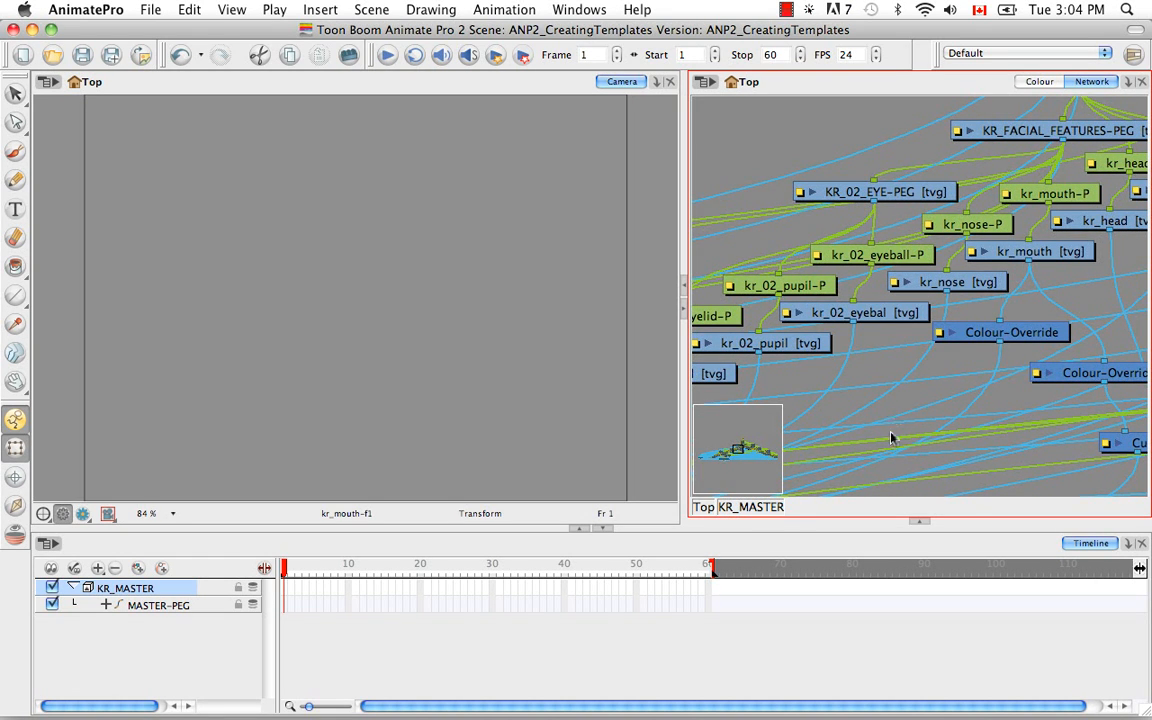
pyautogui.scroll(3, 880, 420)
pyautogui.scroll(-10, 880, 420)
pyautogui.hscroll(-5, 956, 316)
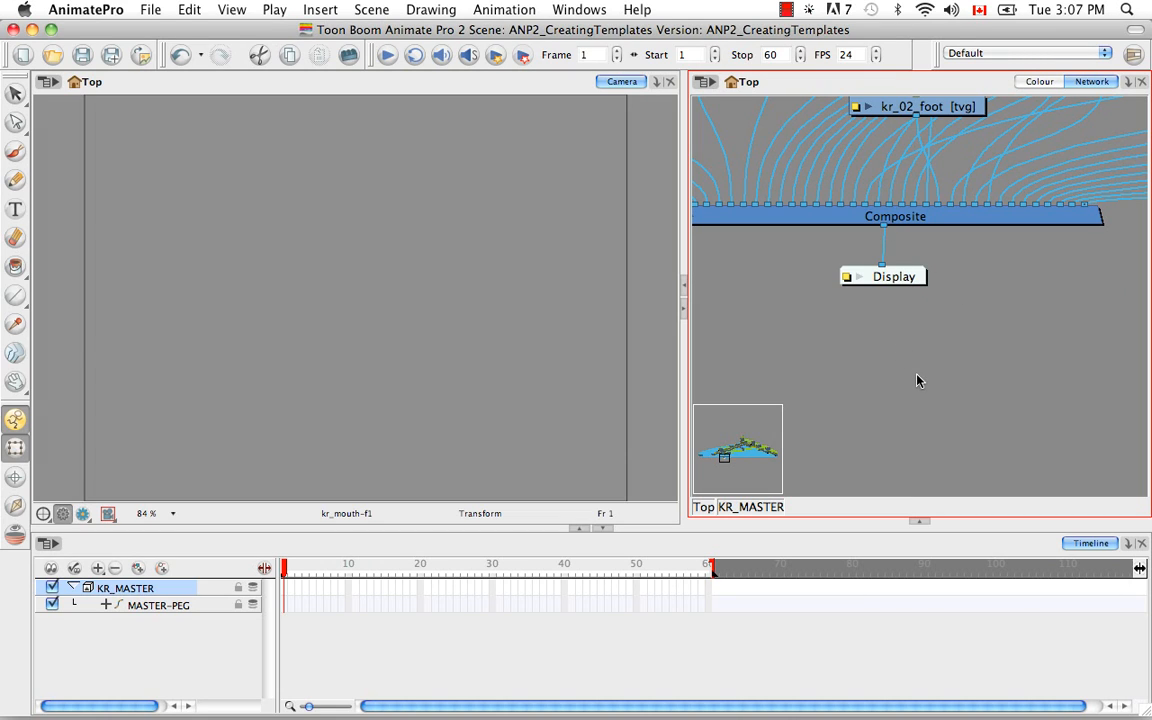
pyautogui.click(918, 520)
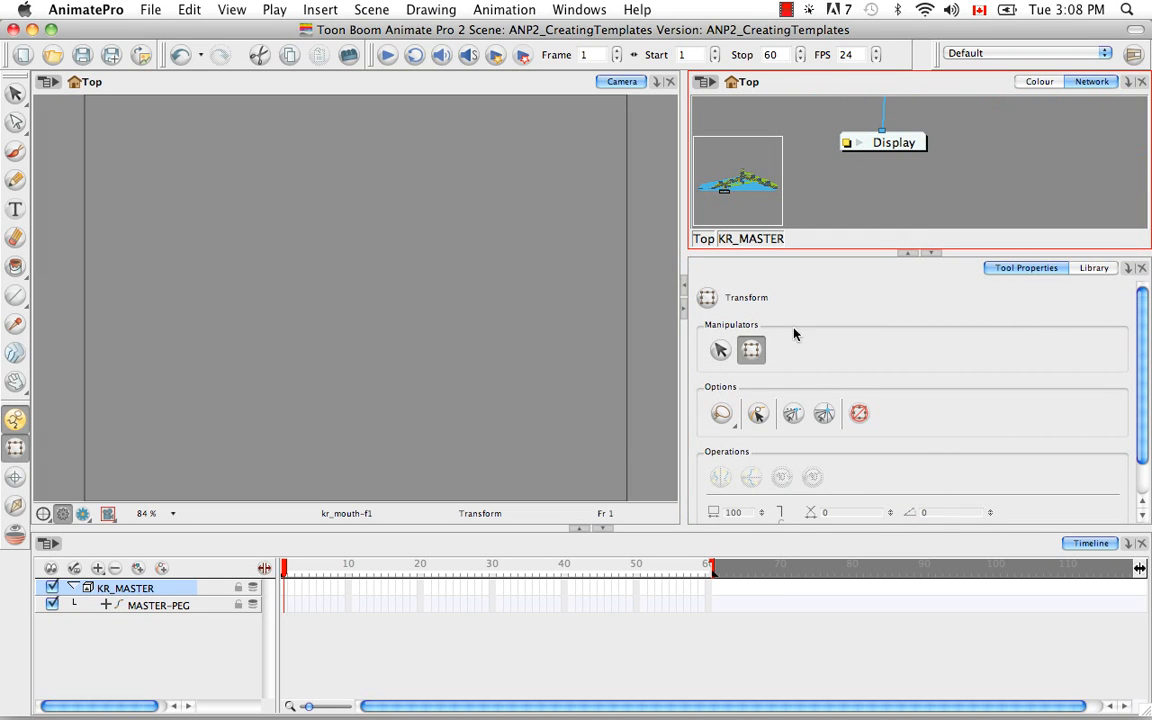
pyautogui.click(1128, 269)
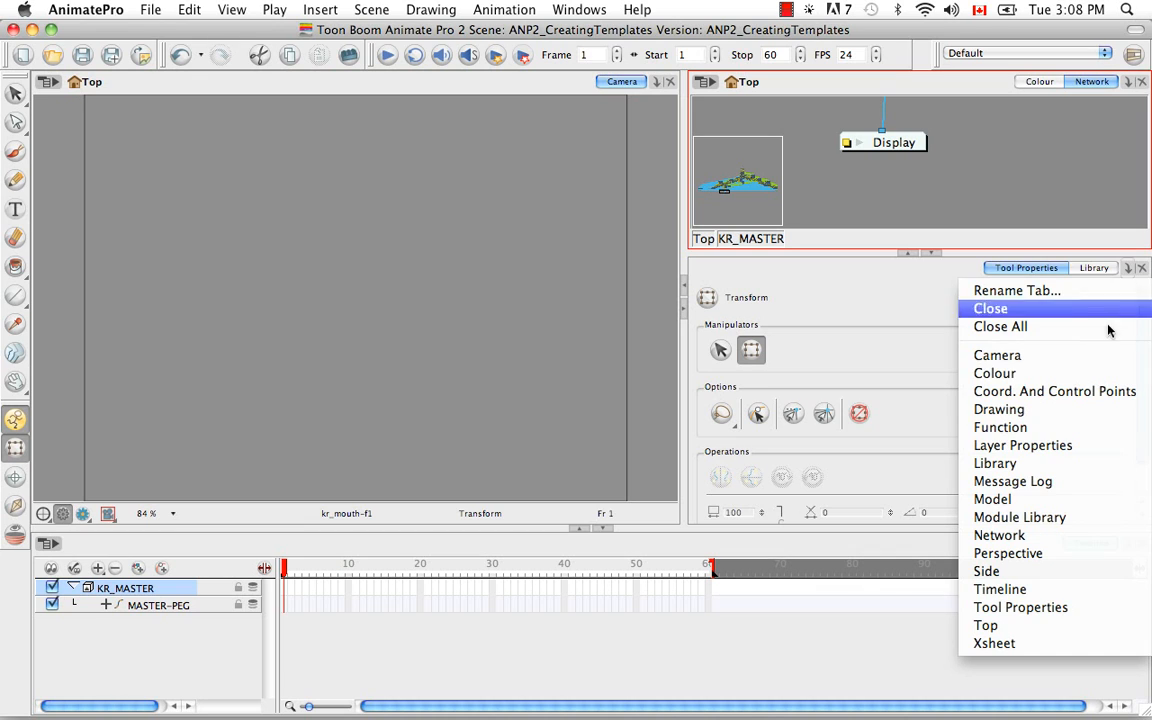
pyautogui.click(1062, 520)
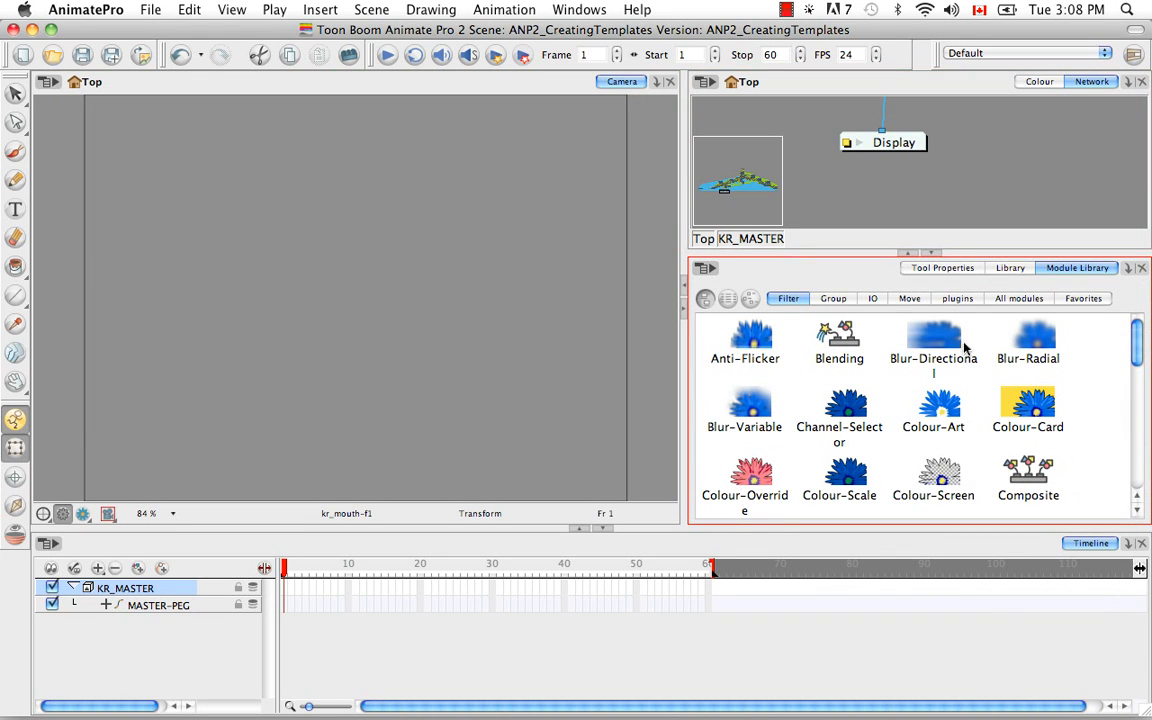
# Add a Multi-Port-Out module from the full module list below the Display module inside KR_MASTER.
pyautogui.click(1015, 298)
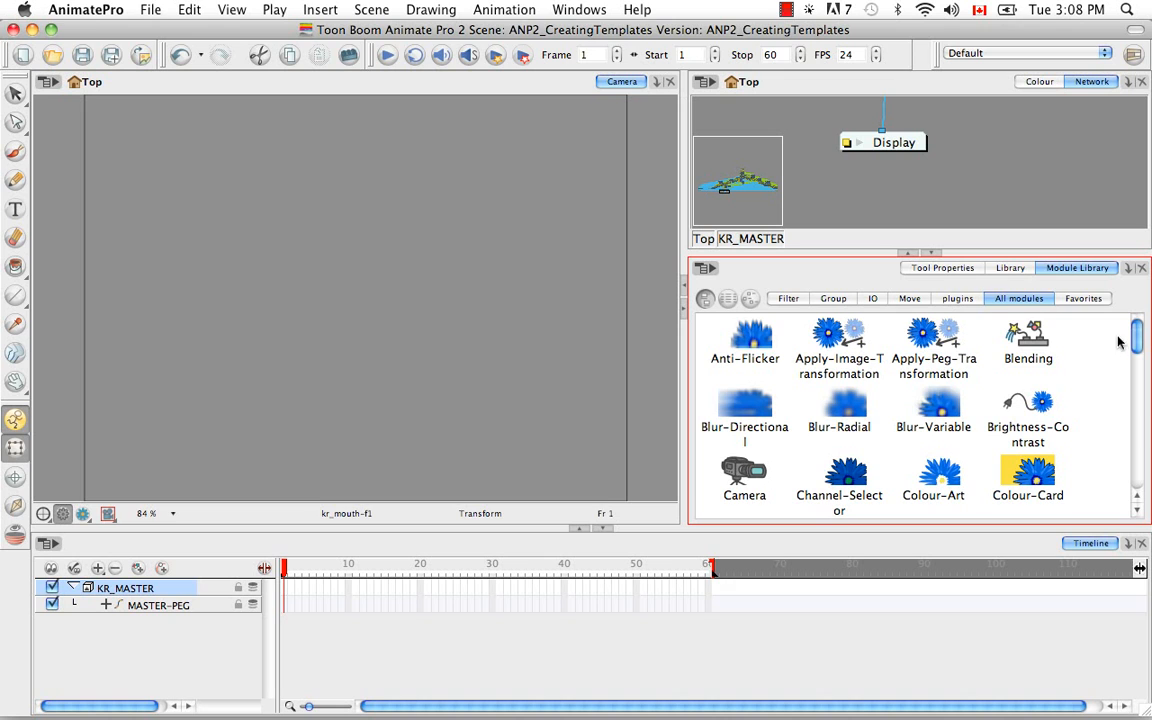
pyautogui.moveTo(1135, 343); pyautogui.dragTo(1130, 442)
pyautogui.moveTo(753, 420); pyautogui.dragTo(907, 197)
pyautogui.click(932, 254)
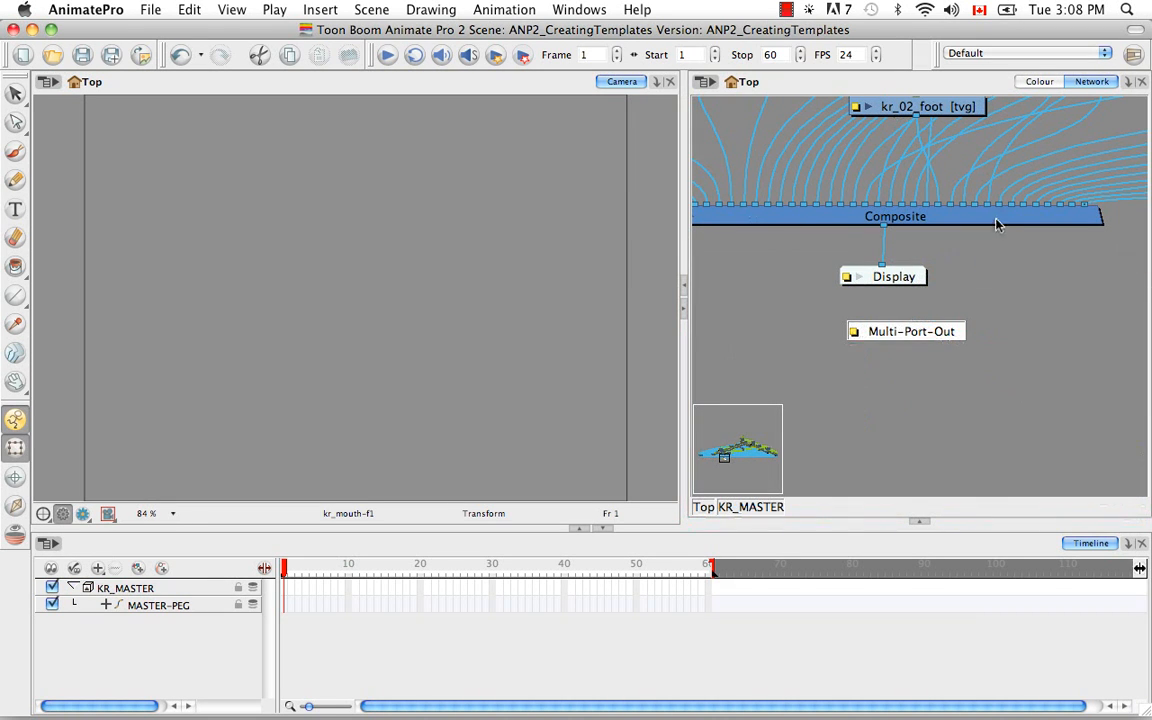
# Connect the Composite's output to the Multi-Port-Out module placed beside Display, and return to the Top level of the network.
pyautogui.moveTo(905, 331); pyautogui.dragTo(979, 291)
pyautogui.moveTo(897, 277); pyautogui.dragTo(828, 283)
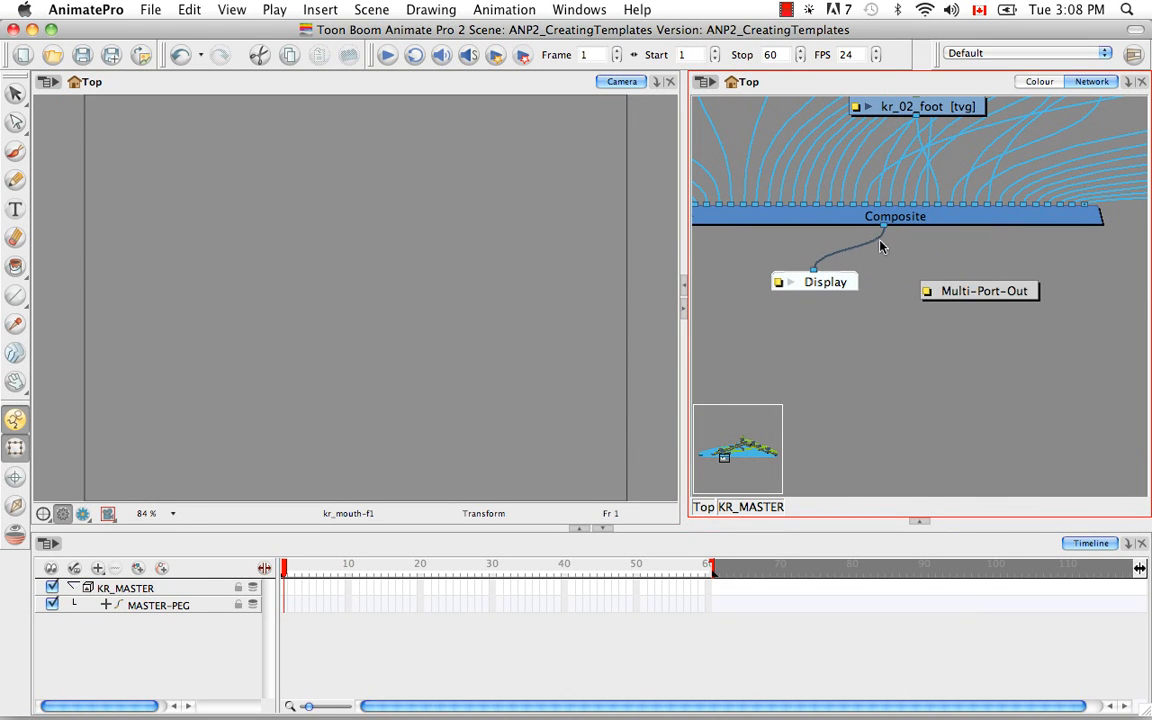
pyautogui.moveTo(883, 227); pyautogui.dragTo(985, 281)
pyautogui.press('space')
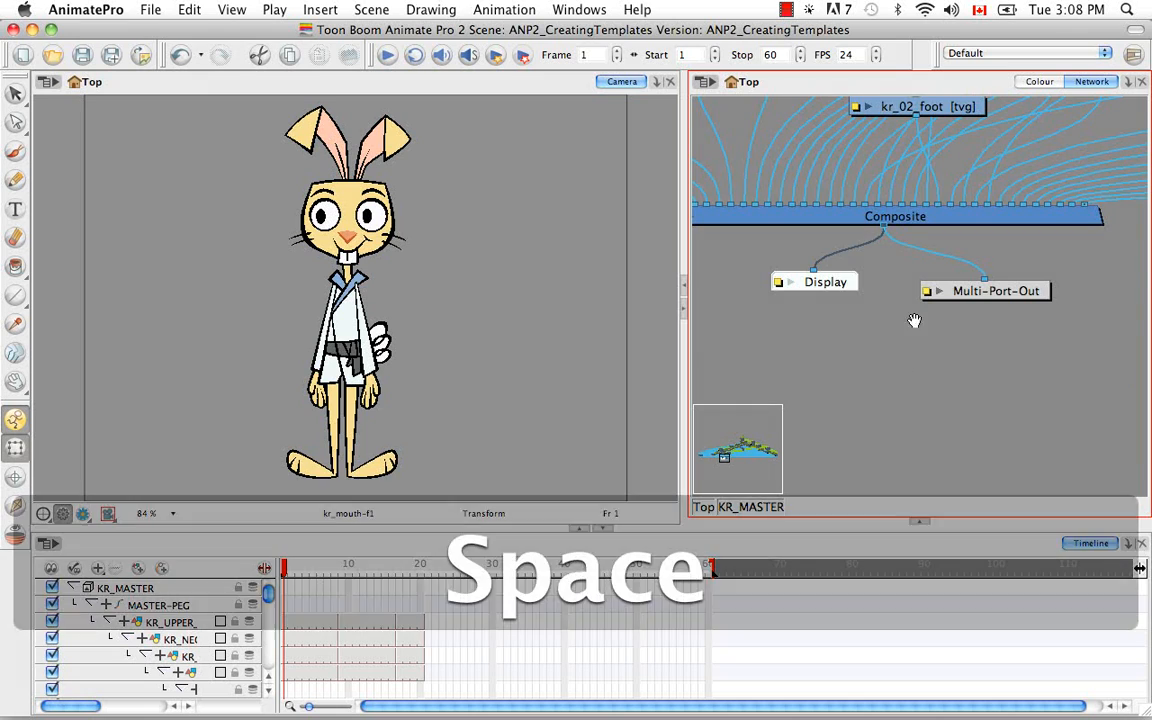
pyautogui.moveTo(905, 317); pyautogui.dragTo(984, 389)
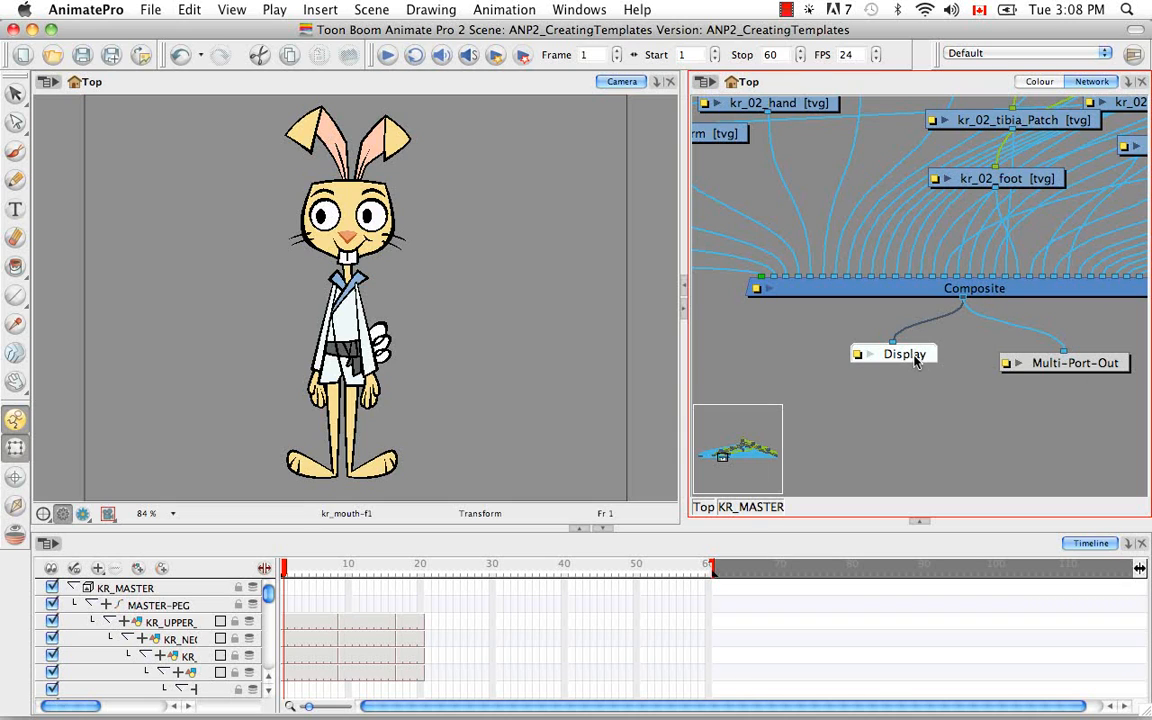
pyautogui.moveTo(916, 361); pyautogui.dragTo(907, 363)
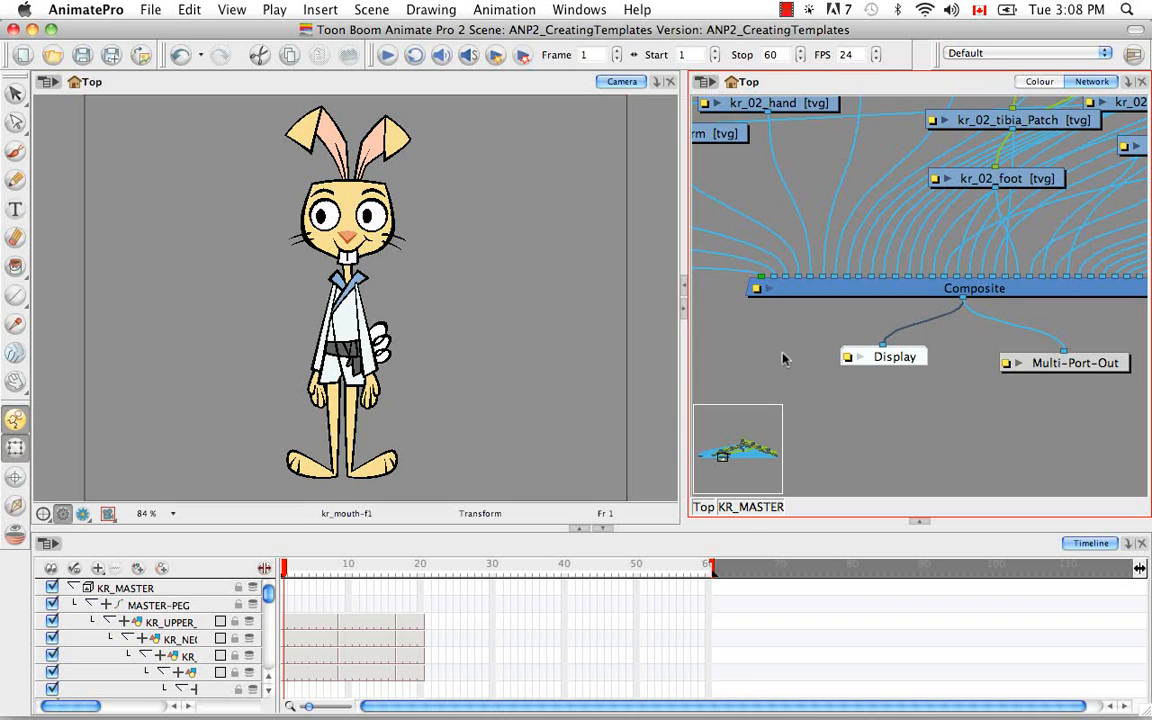
pyautogui.click(706, 507)
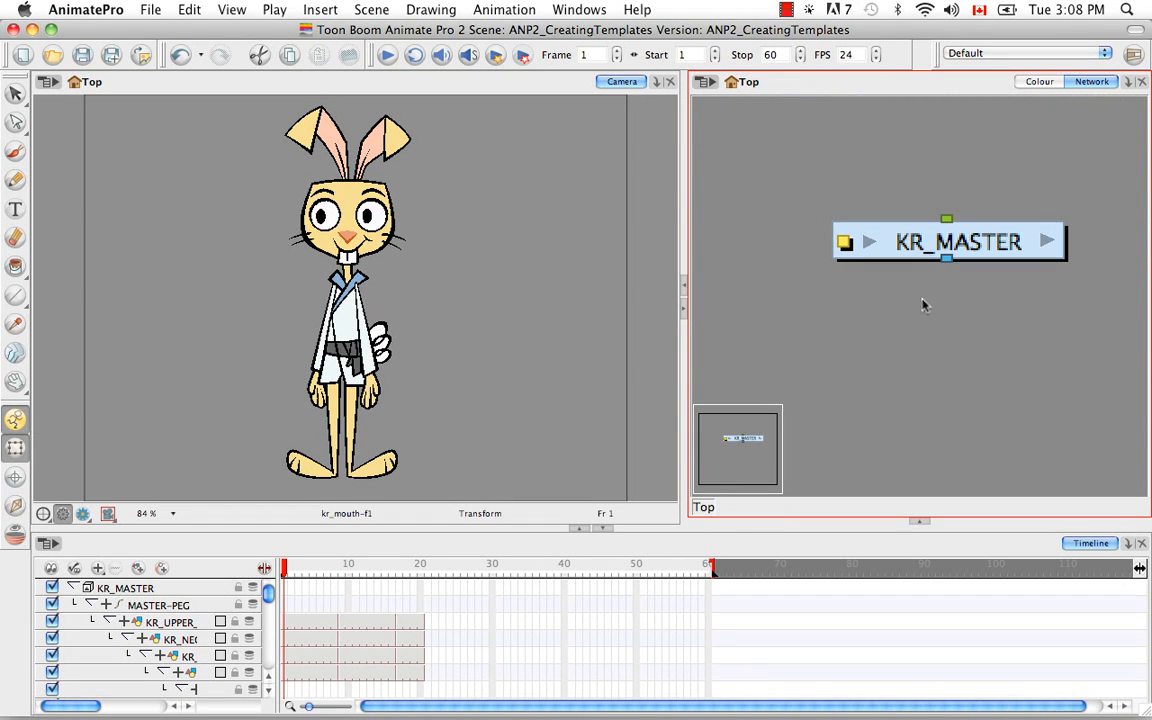
pyautogui.moveTo(918, 306); pyautogui.dragTo(864, 334)
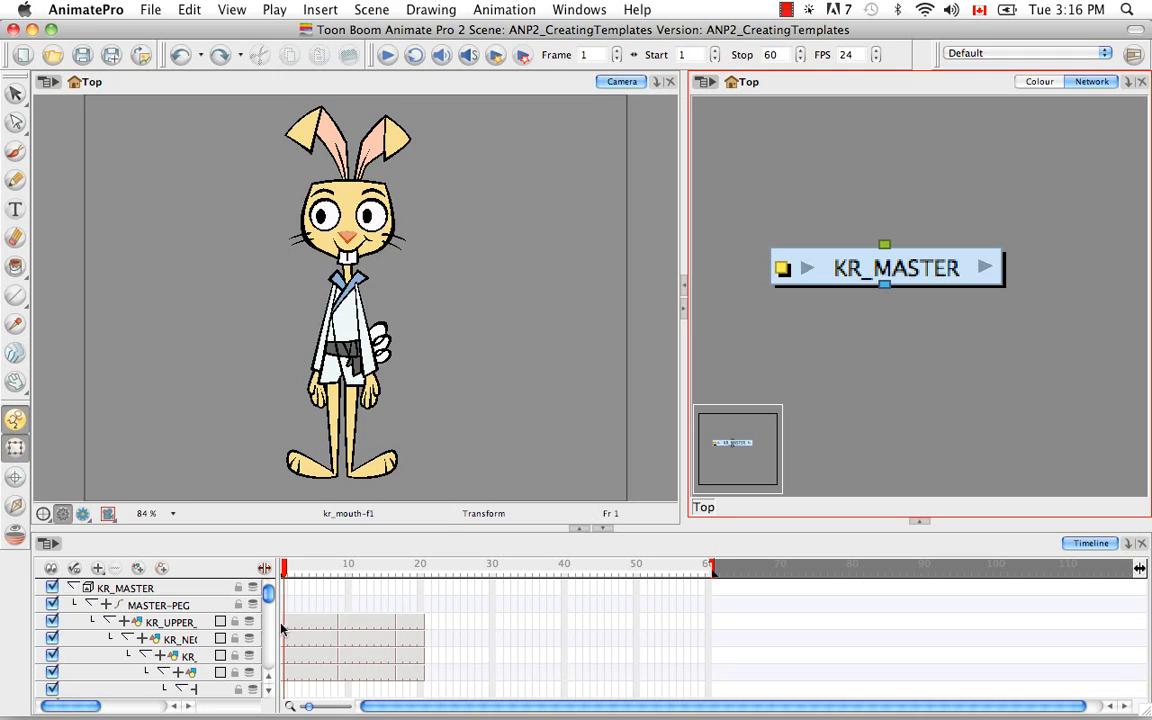
# Collapse the MASTER-PEG layer and insert a keyframe on it at frame 1.
pyautogui.click(91, 606)
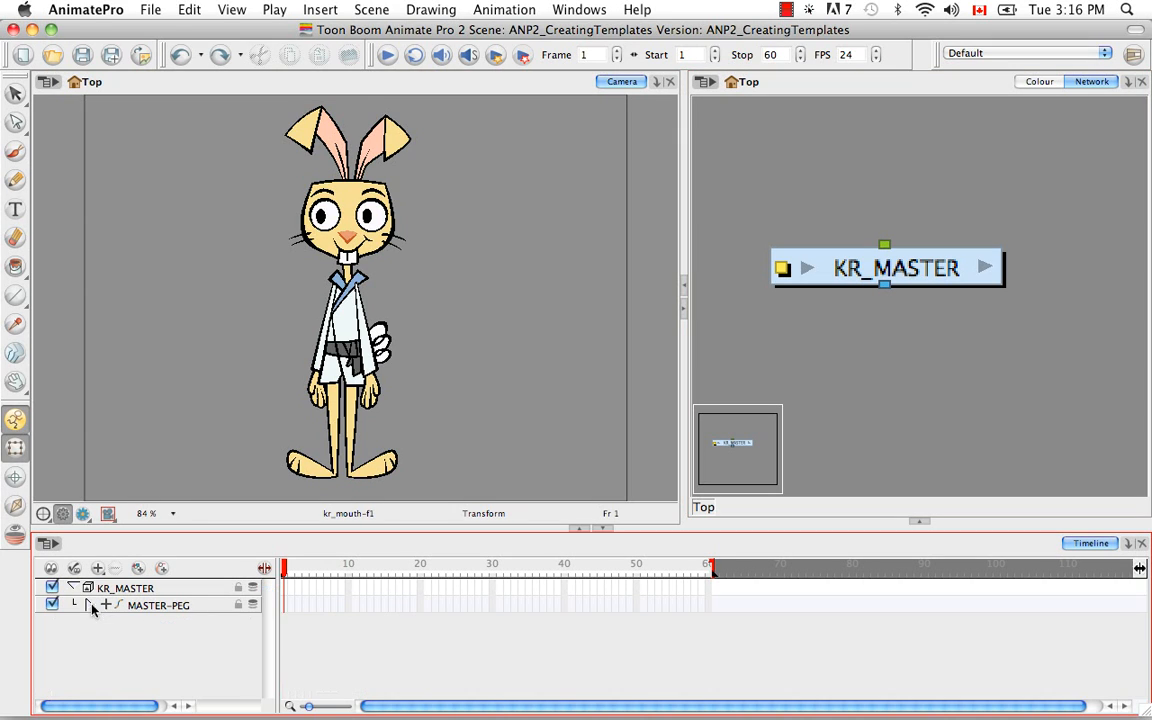
pyautogui.click(140, 606)
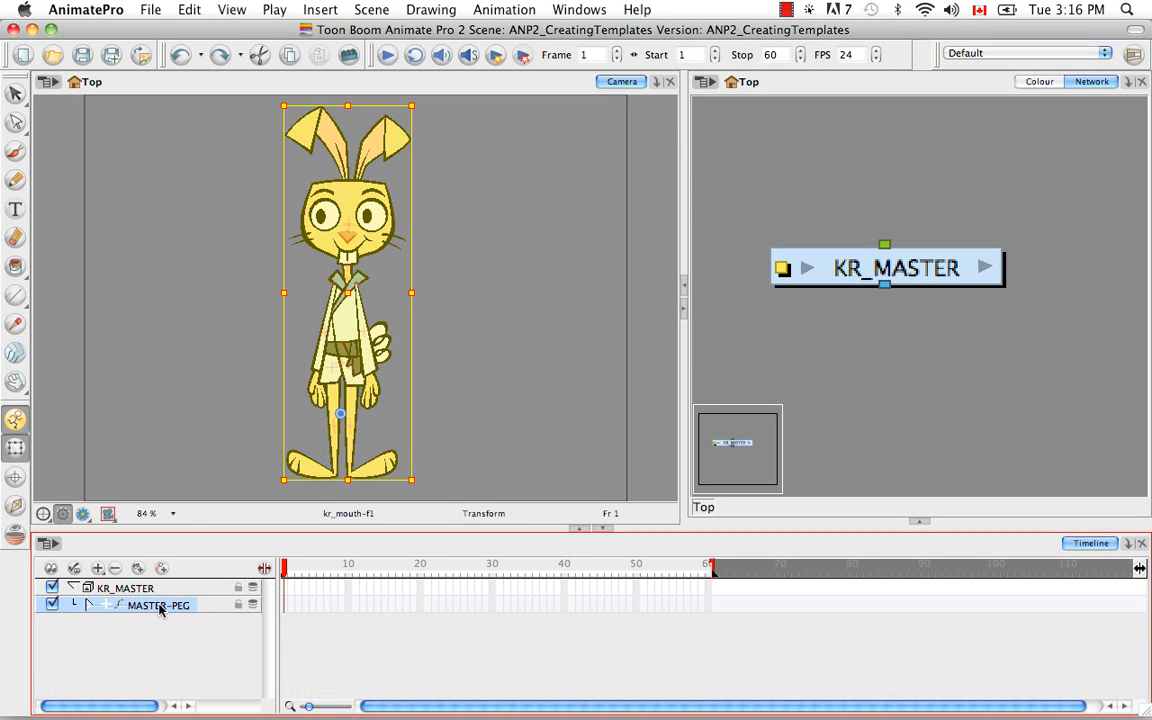
pyautogui.rightClick(288, 609)
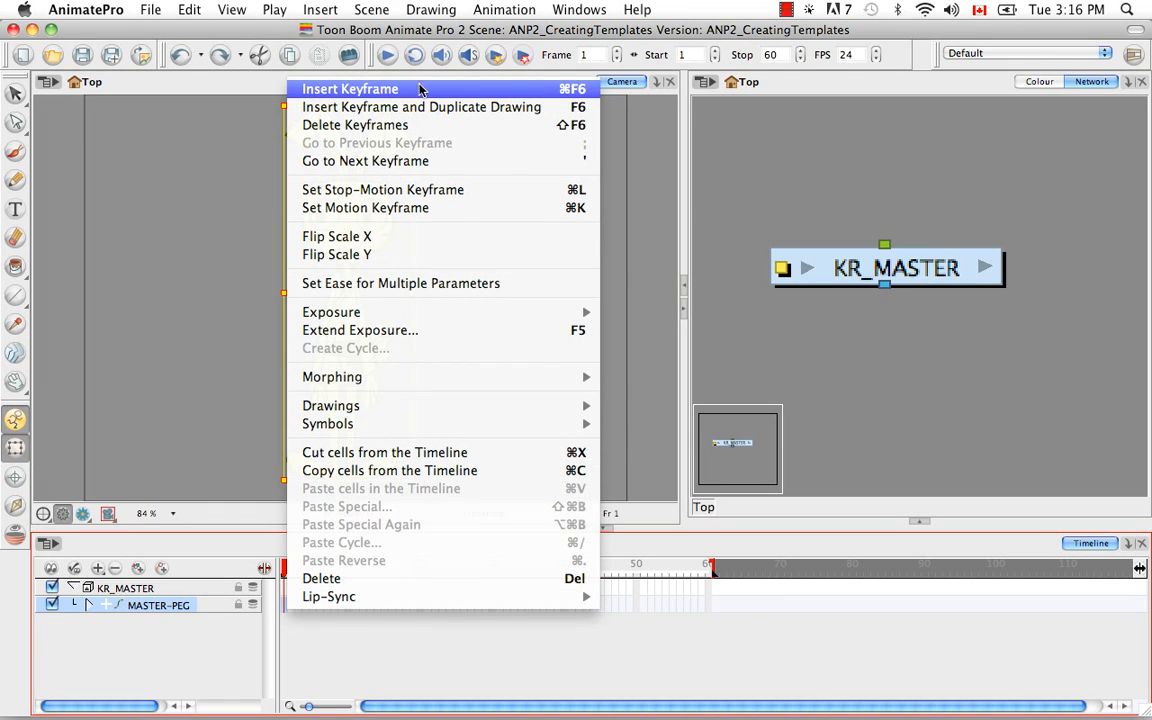
pyautogui.click(514, 93)
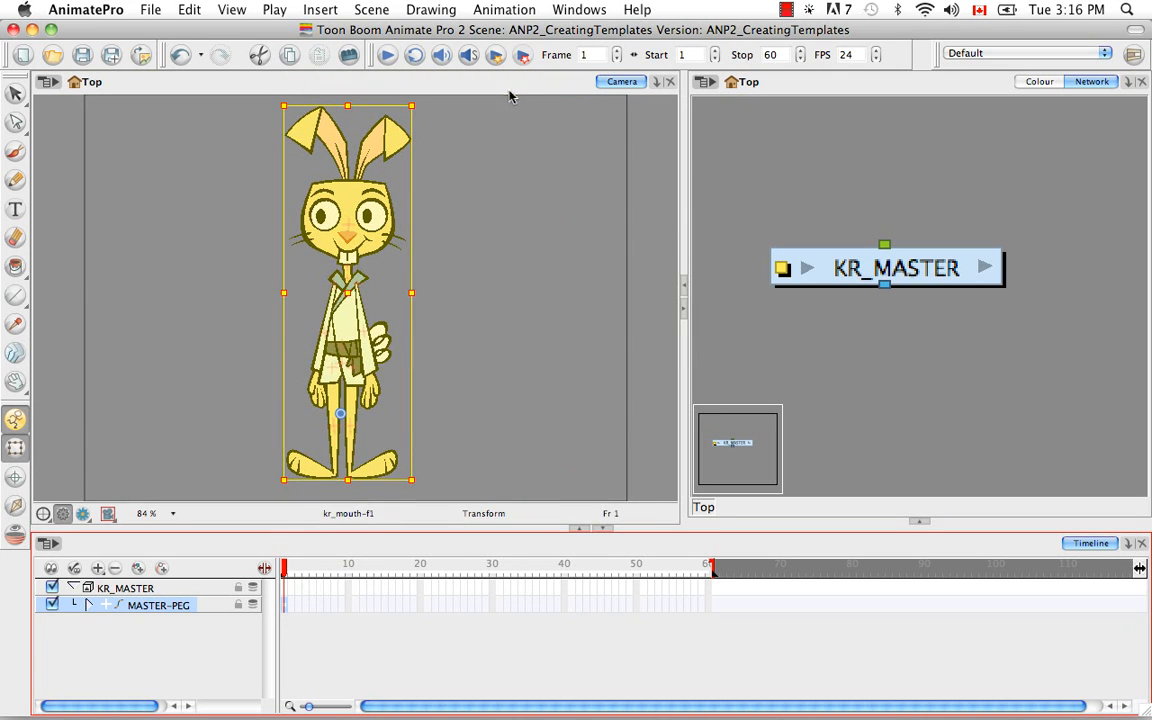
# Insert a keyframe on the collapsed MASTER-PEG layer at frame 9, where the three-quarter pose starts.
pyautogui.click(87, 605)
pyautogui.scroll(-1, 268, 596)
pyautogui.moveTo(268, 596)
pyautogui.mouseDown()
pyautogui.moveTo(272, 622)
pyautogui.moveTo(268, 592)
pyautogui.mouseUp()
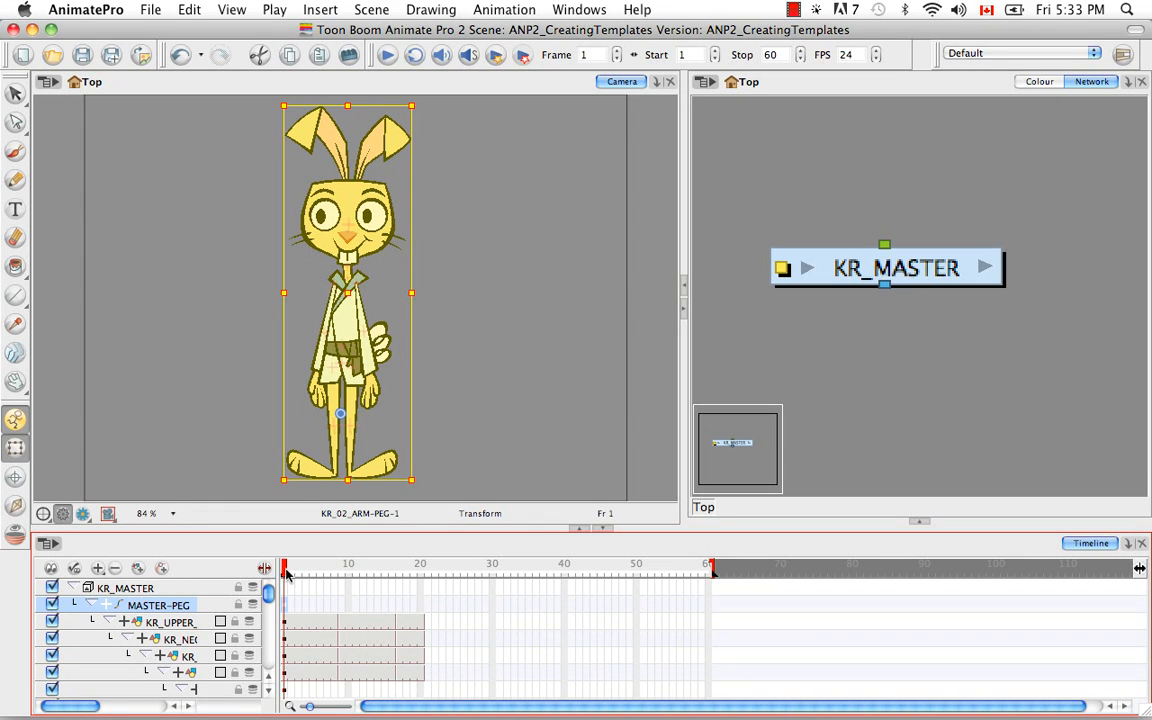
pyautogui.moveTo(287, 575); pyautogui.dragTo(344, 574)
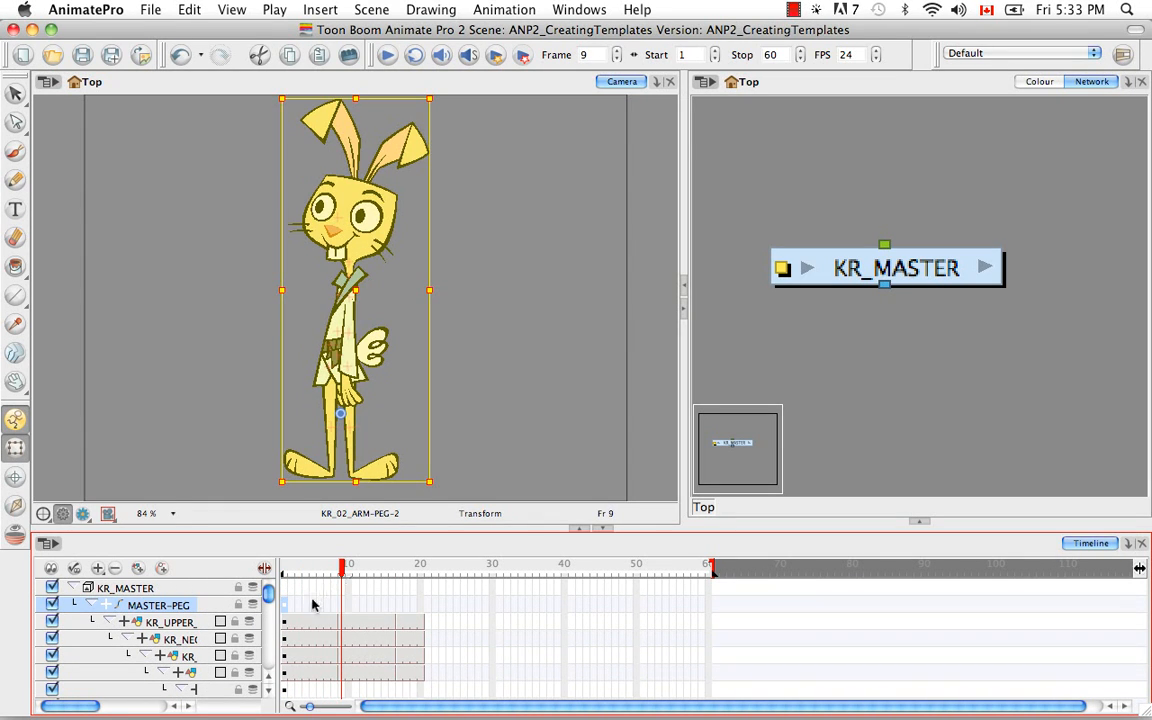
pyautogui.click(90, 606)
pyautogui.click(341, 605)
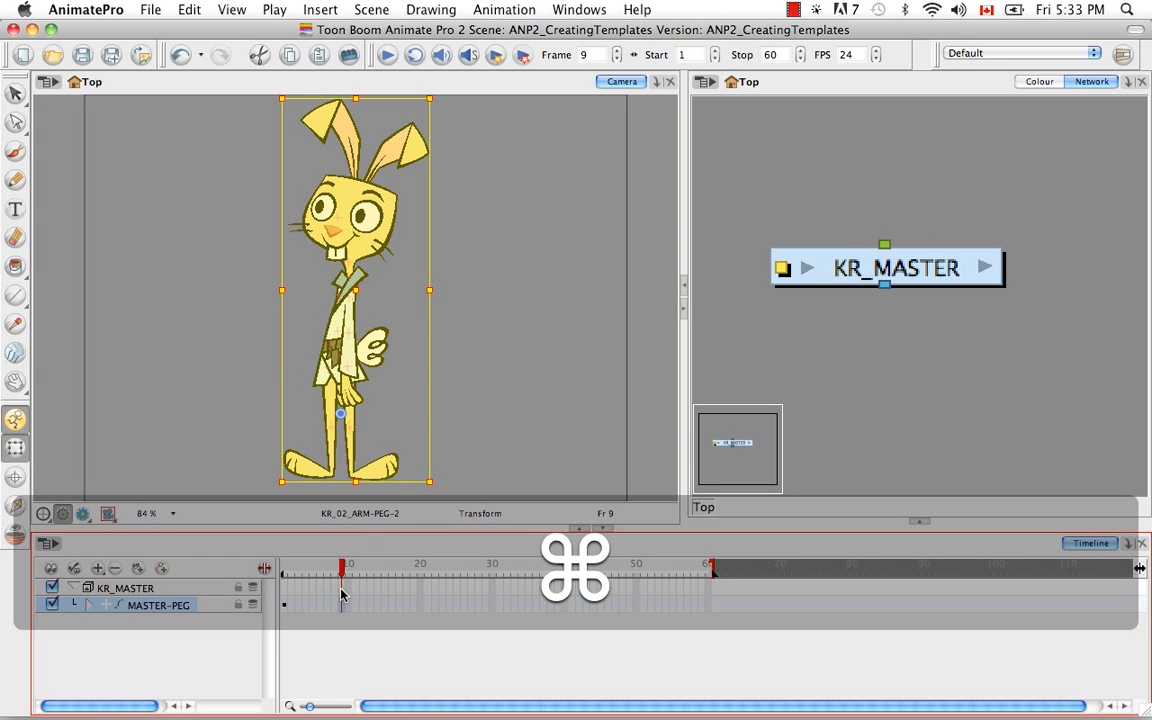
pyautogui.press('super+F6')
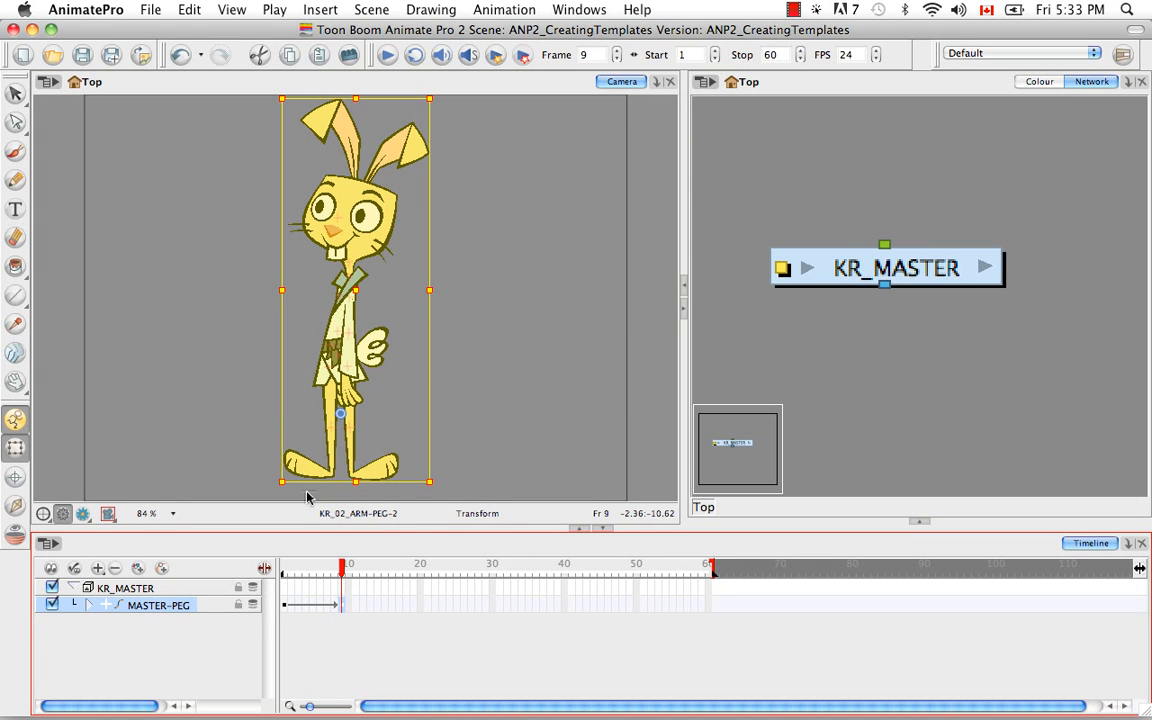
# Insert a keyframe on the collapsed MASTER-PEG layer at frame 17, where the side pose starts.
pyautogui.click(91, 606)
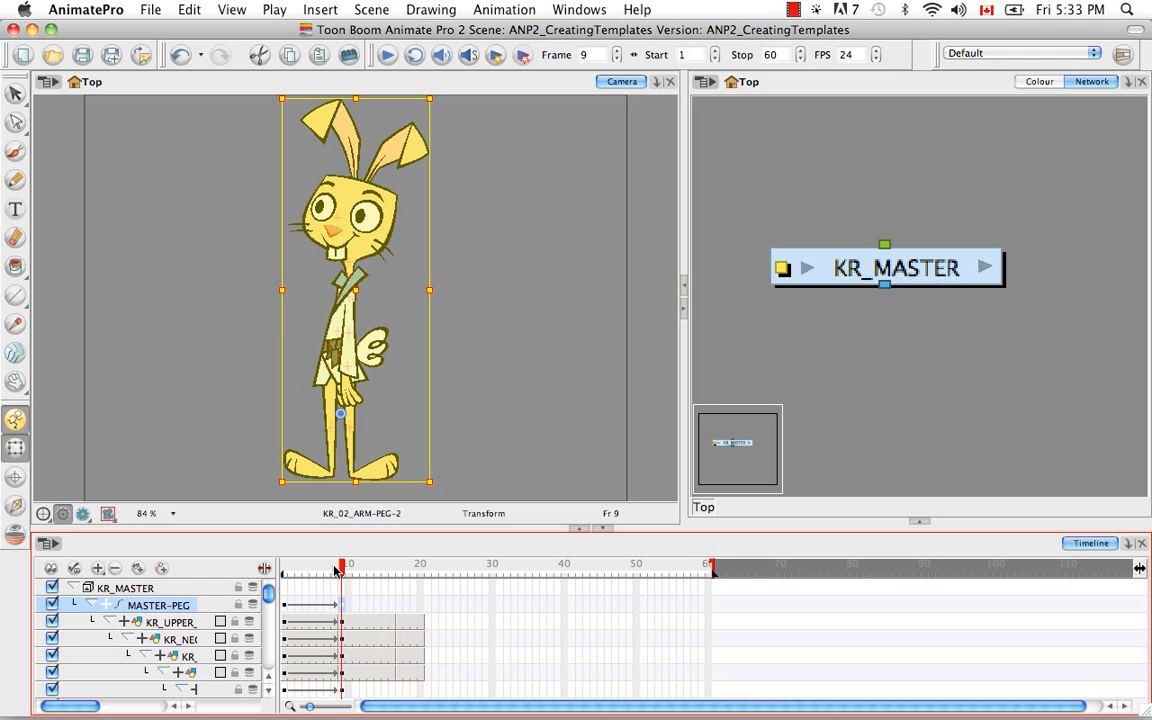
pyautogui.moveTo(344, 570); pyautogui.dragTo(398, 567)
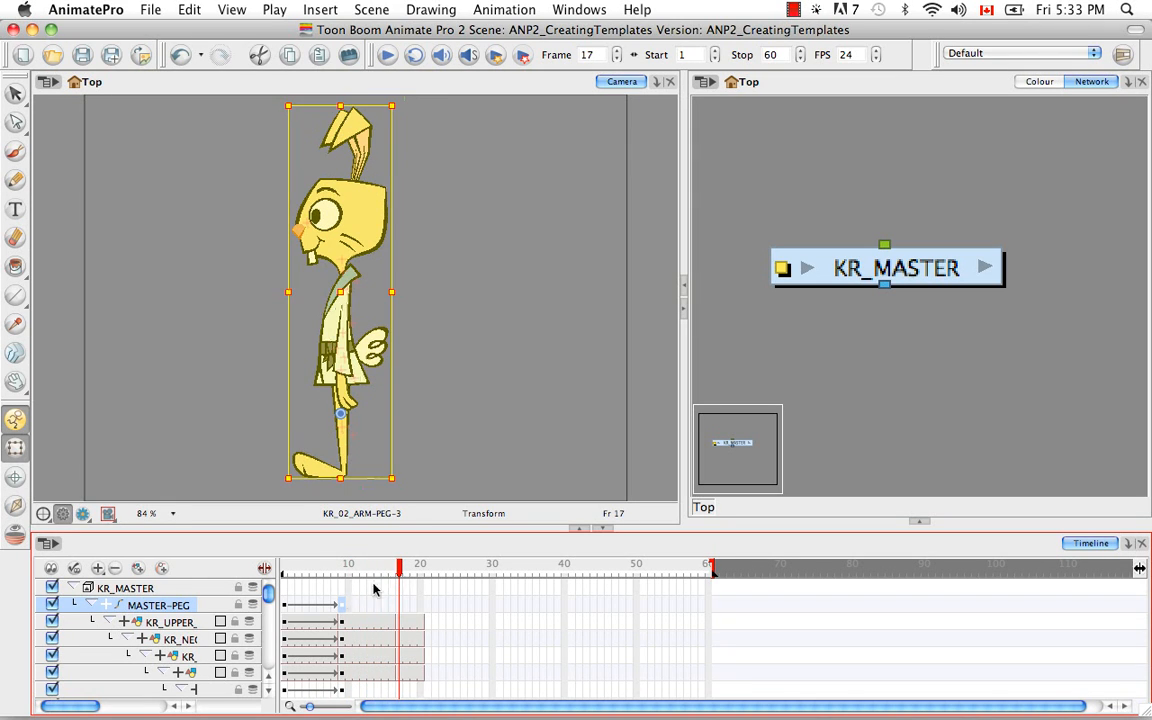
pyautogui.click(91, 606)
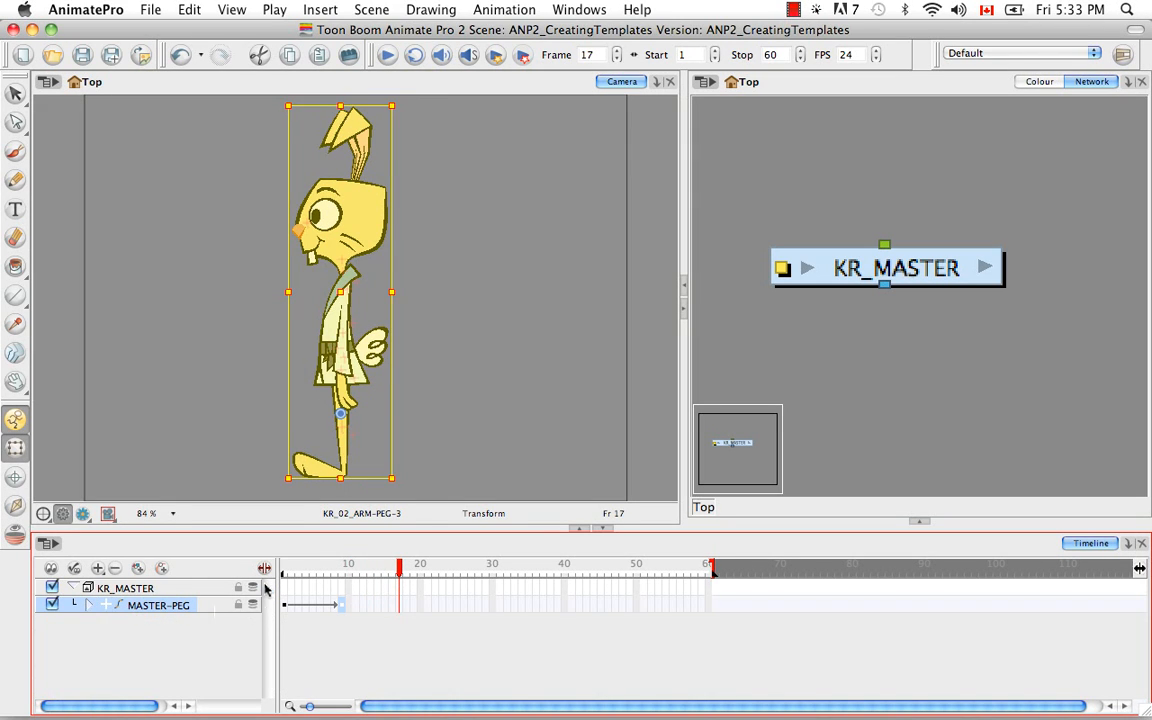
pyautogui.press('super')
pyautogui.press('super+F6')
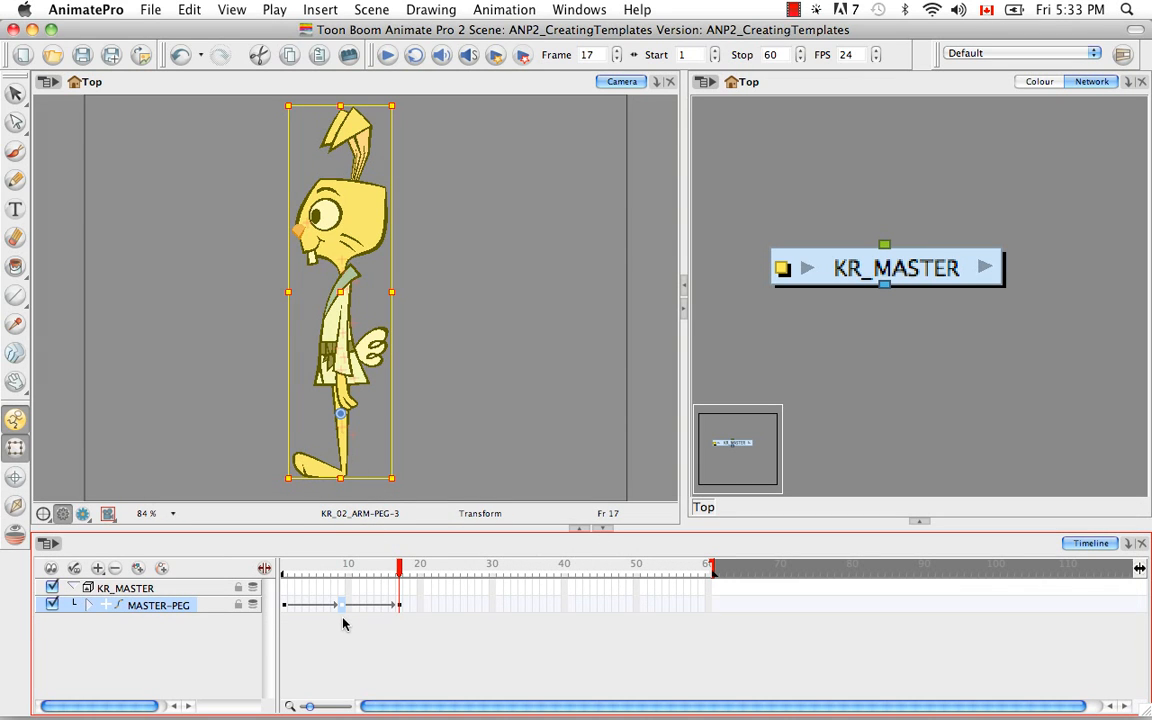
# Set the collapsed MASTER-PEG's keyframes at frames 1 and 9 to stop-motion, and return to frame 1 with the layer expanded.
pyautogui.click(285, 606)
pyautogui.rightClick(284, 605)
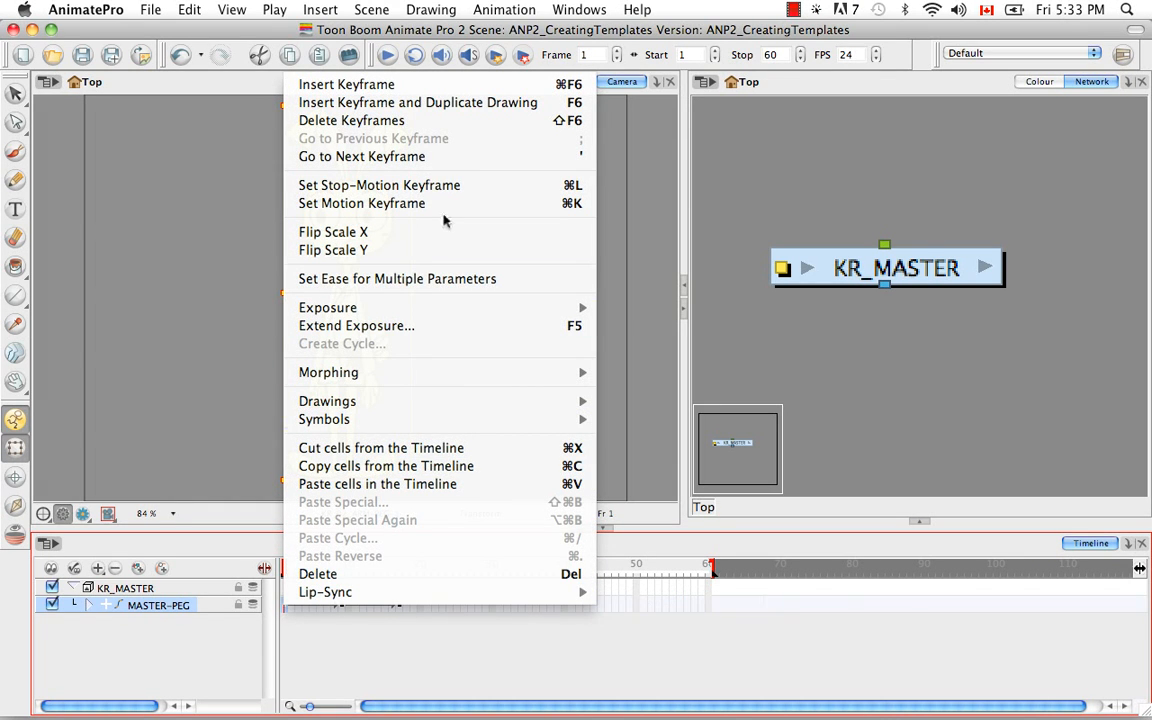
pyautogui.click(478, 189)
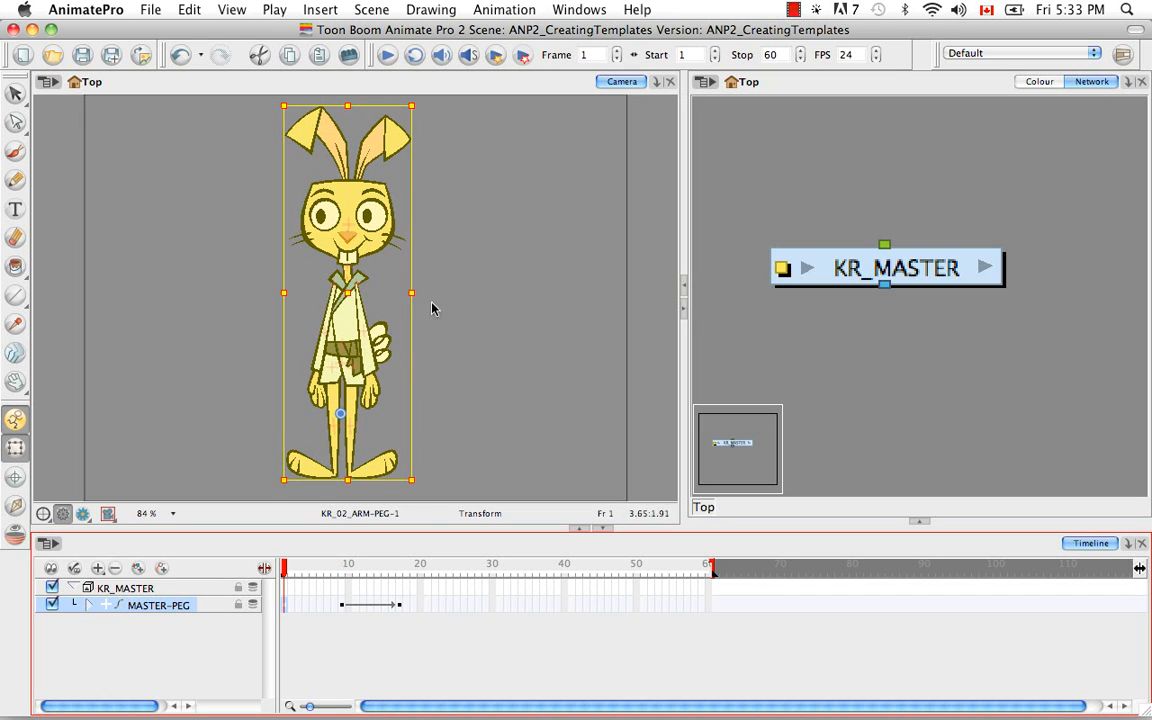
pyautogui.click(344, 606)
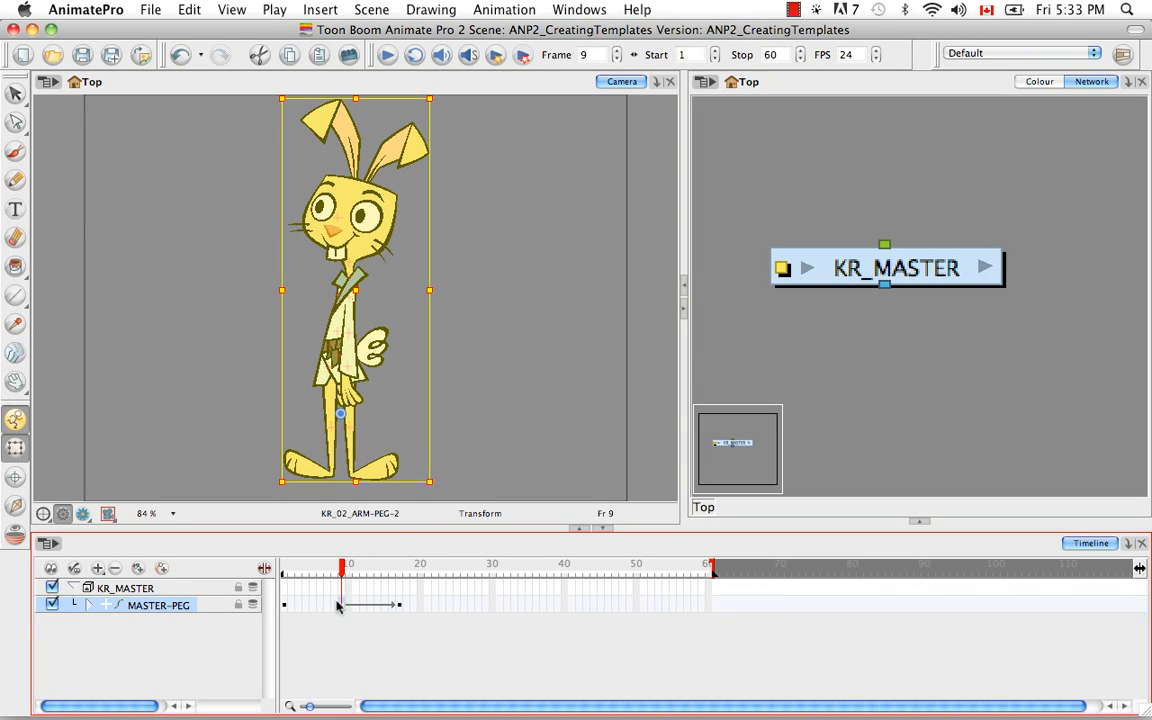
pyautogui.press('super+l')
pyautogui.click(90, 605)
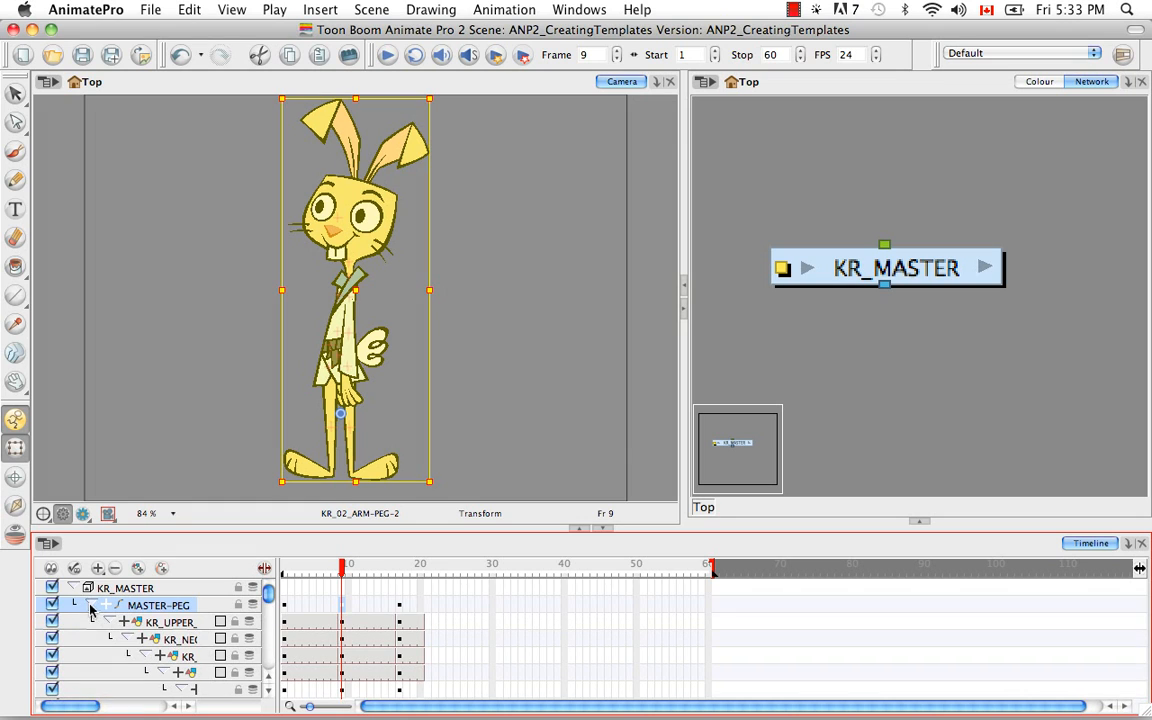
pyautogui.moveTo(268, 597)
pyautogui.mouseDown()
pyautogui.moveTo(272, 619)
pyautogui.moveTo(271, 593)
pyautogui.mouseUp()
pyautogui.click(316, 568)
pyautogui.moveTo(316, 570); pyautogui.dragTo(284, 570)
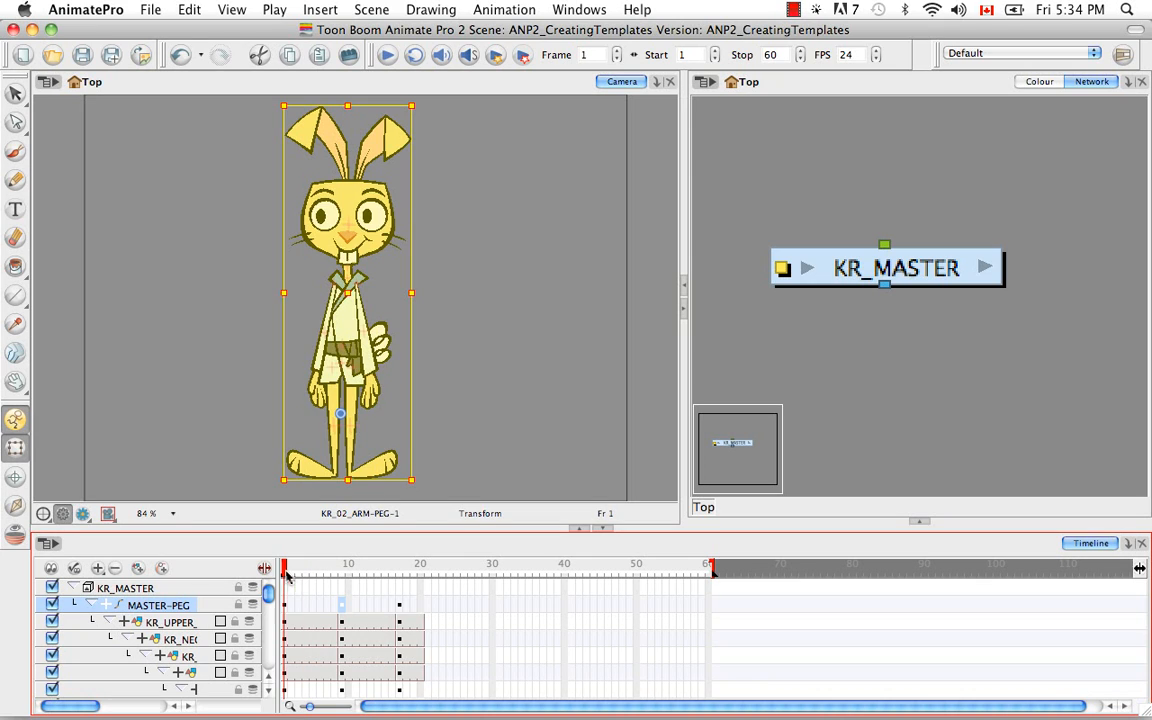
# Clear the current selection and select the arm beside the tail at its parent peg, KR_02_ARM-PEG, at frame 1.
pyautogui.click(532, 426)
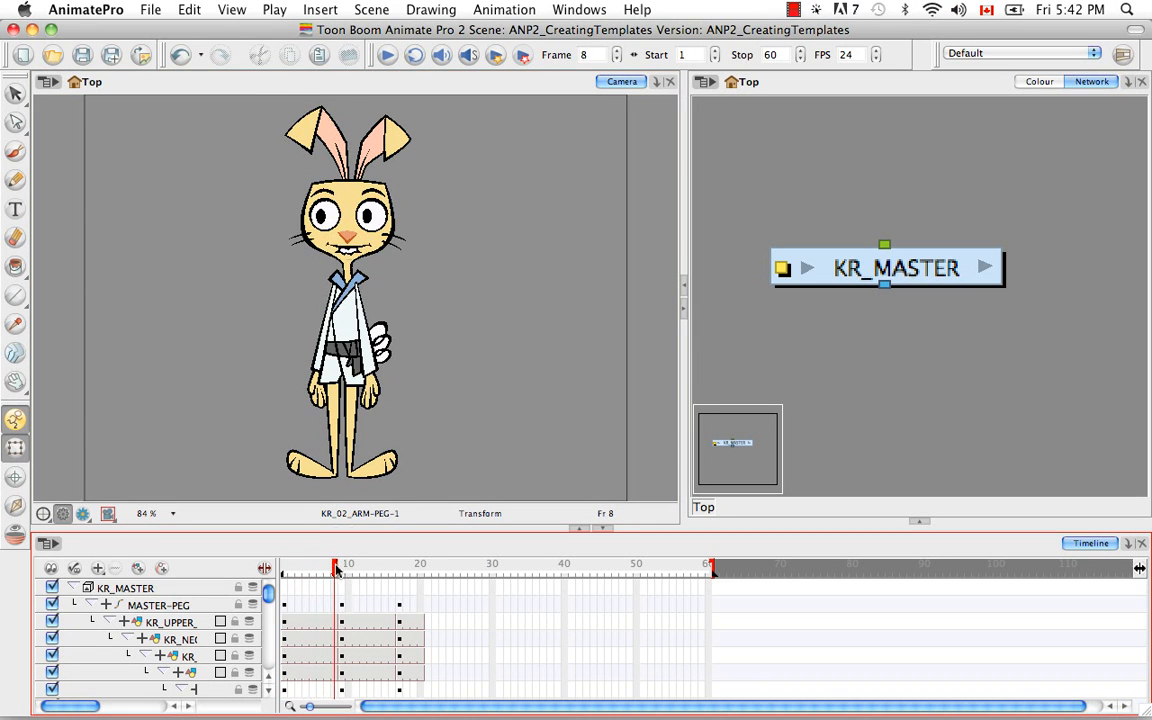
pyautogui.moveTo(336, 568); pyautogui.dragTo(305, 568)
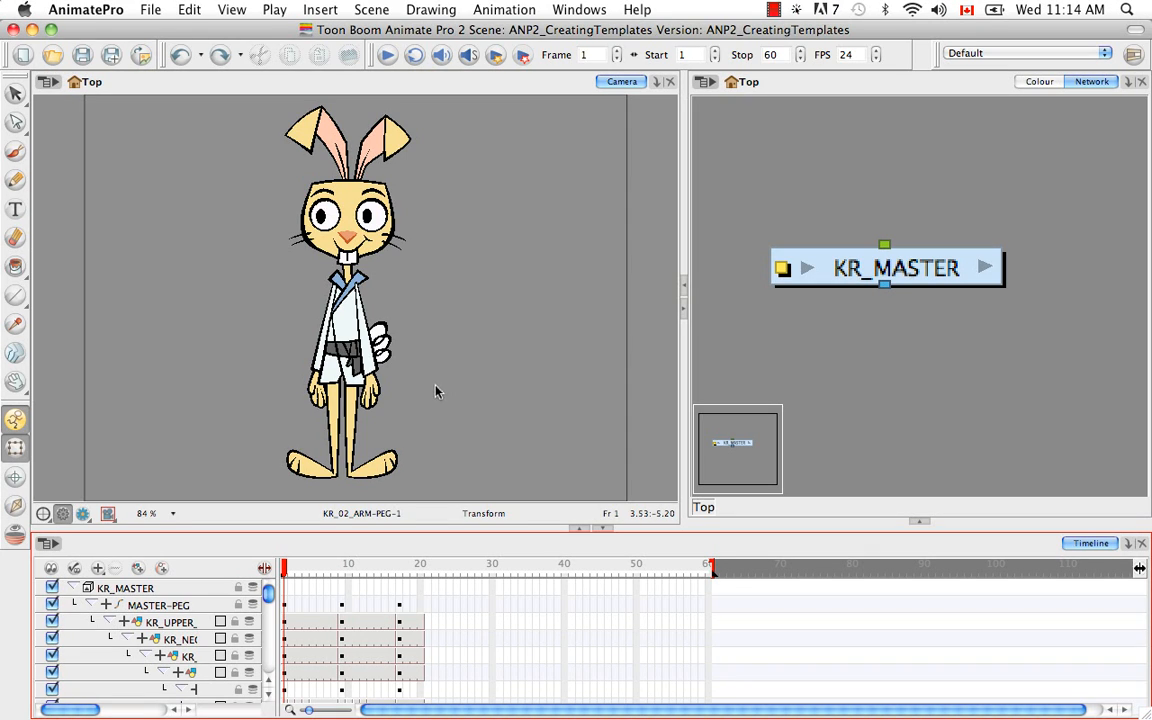
pyautogui.click(366, 326)
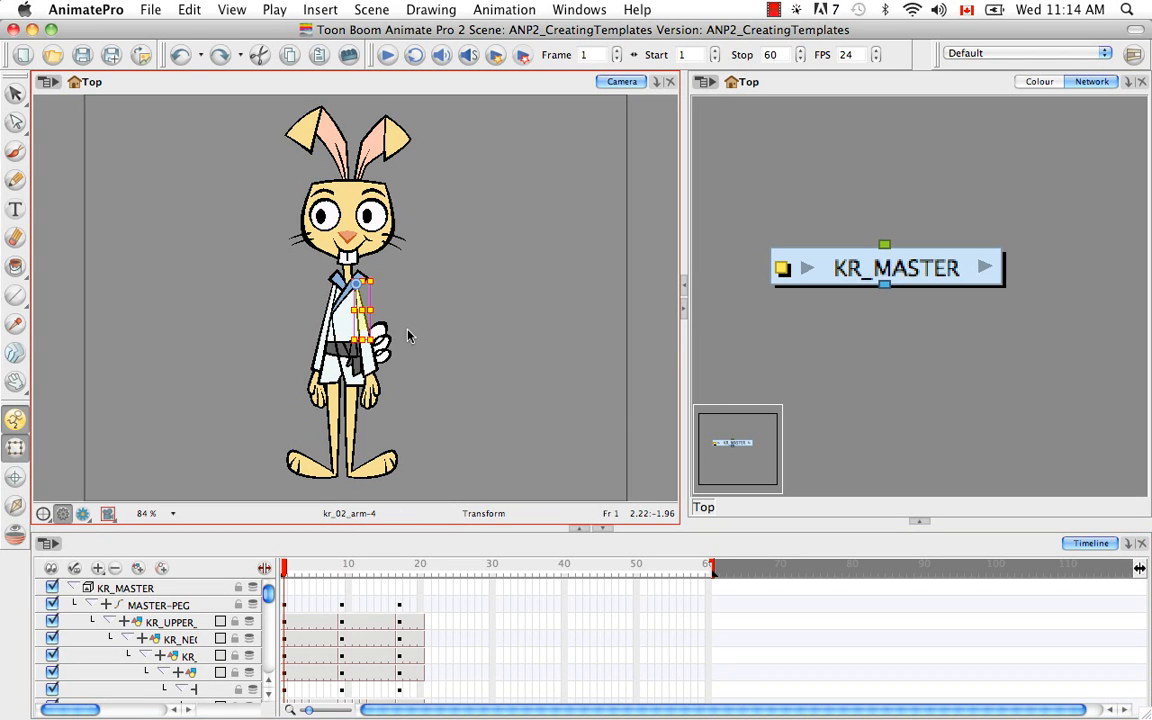
pyautogui.press('b')
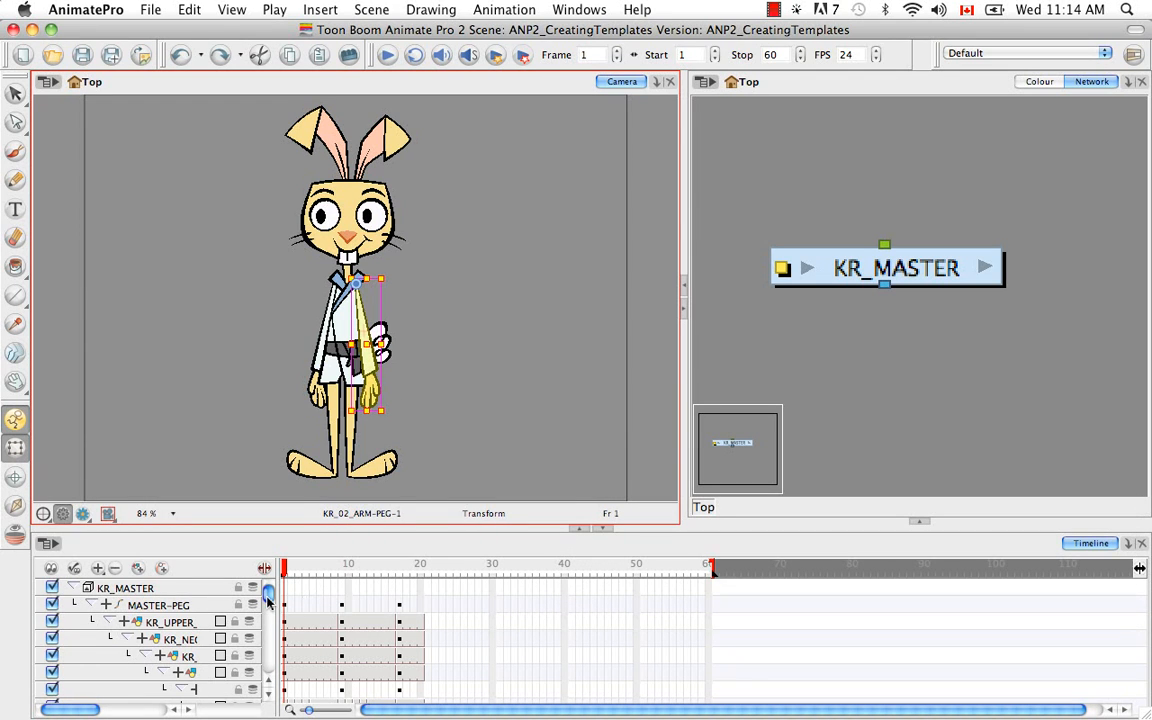
# Expand the KR_02_ARM-PEG layer's parameters in the timeline and show their value column.
pyautogui.moveTo(268, 595); pyautogui.dragTo(268, 625)
pyautogui.moveTo(85, 710); pyautogui.dragTo(123, 711)
pyautogui.moveTo(268, 622); pyautogui.dragTo(269, 628)
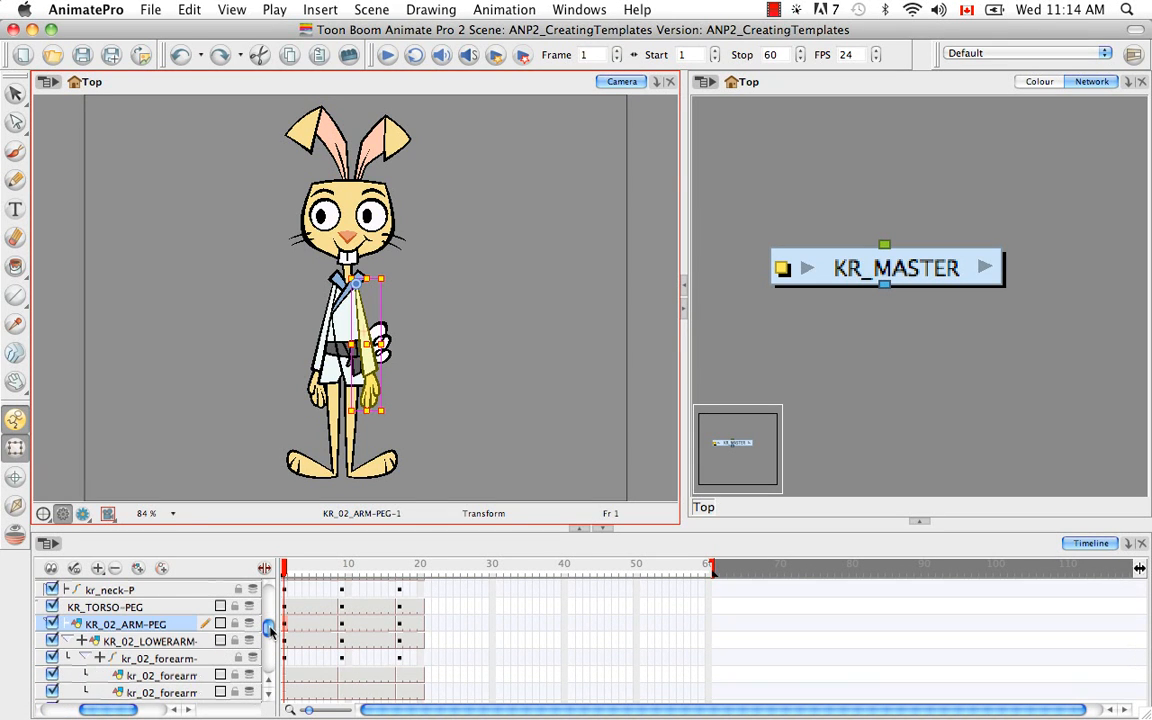
pyautogui.click(66, 625)
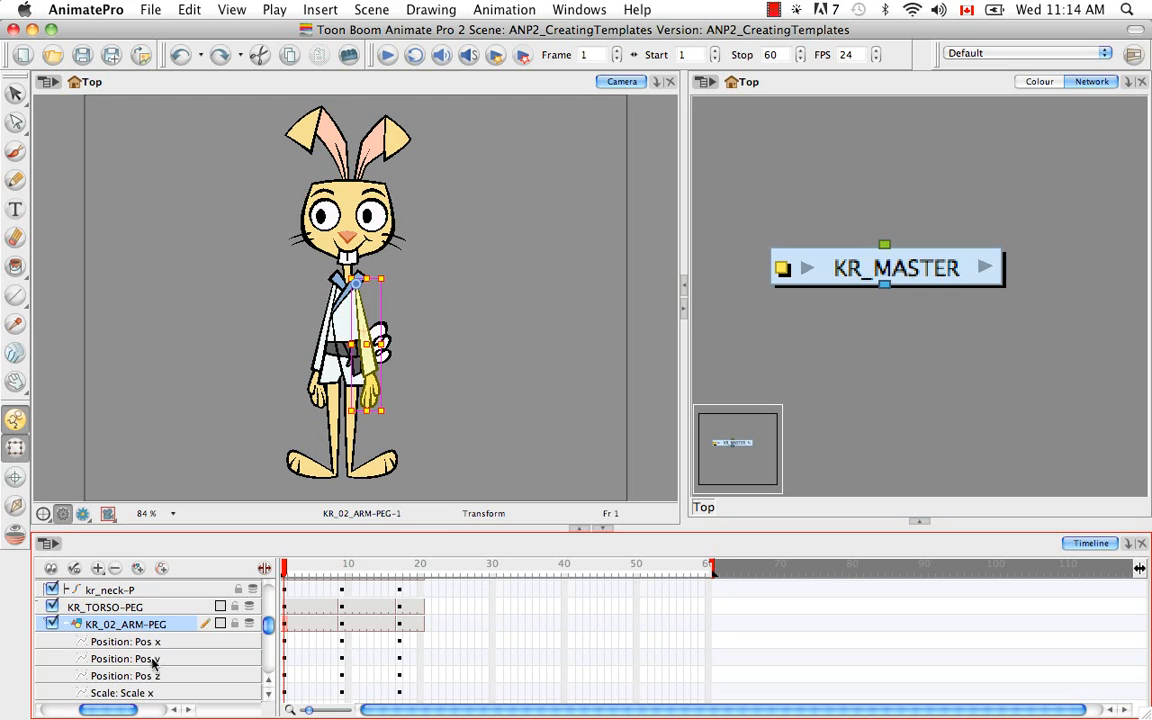
pyautogui.click(265, 569)
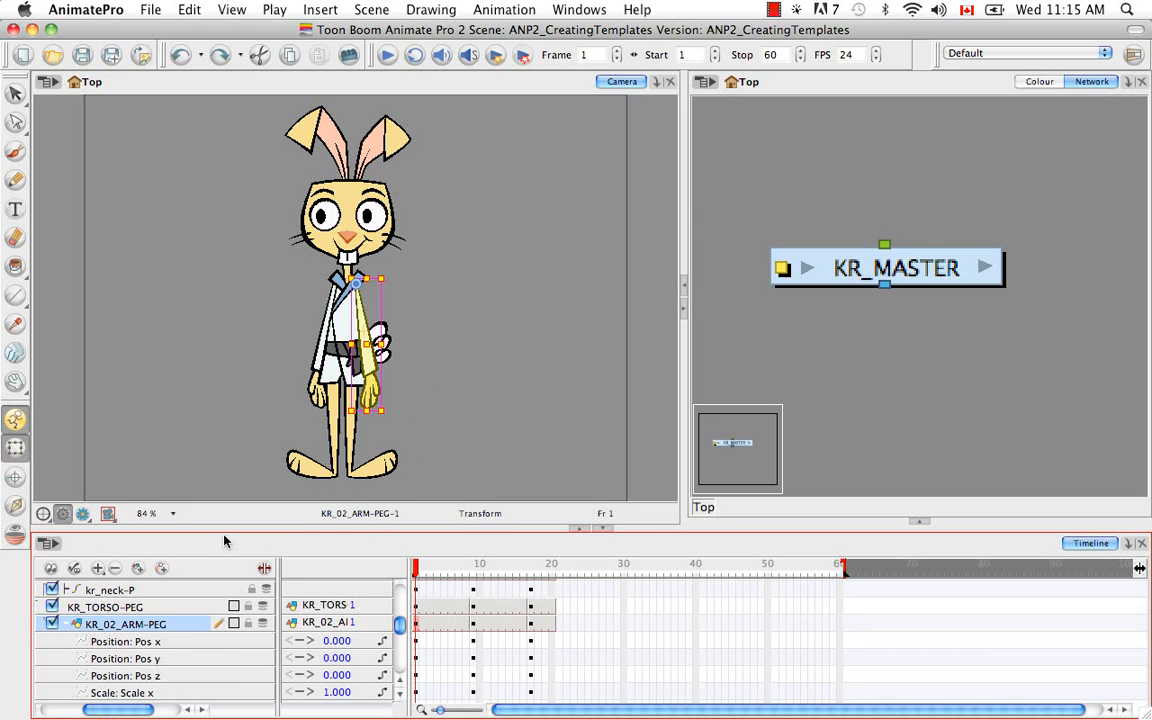
# Nudge KR_02_ARM-PEG back in depth to a Pos z of -0.001 at frame 1, and deselect it.
pyautogui.click(285, 520)
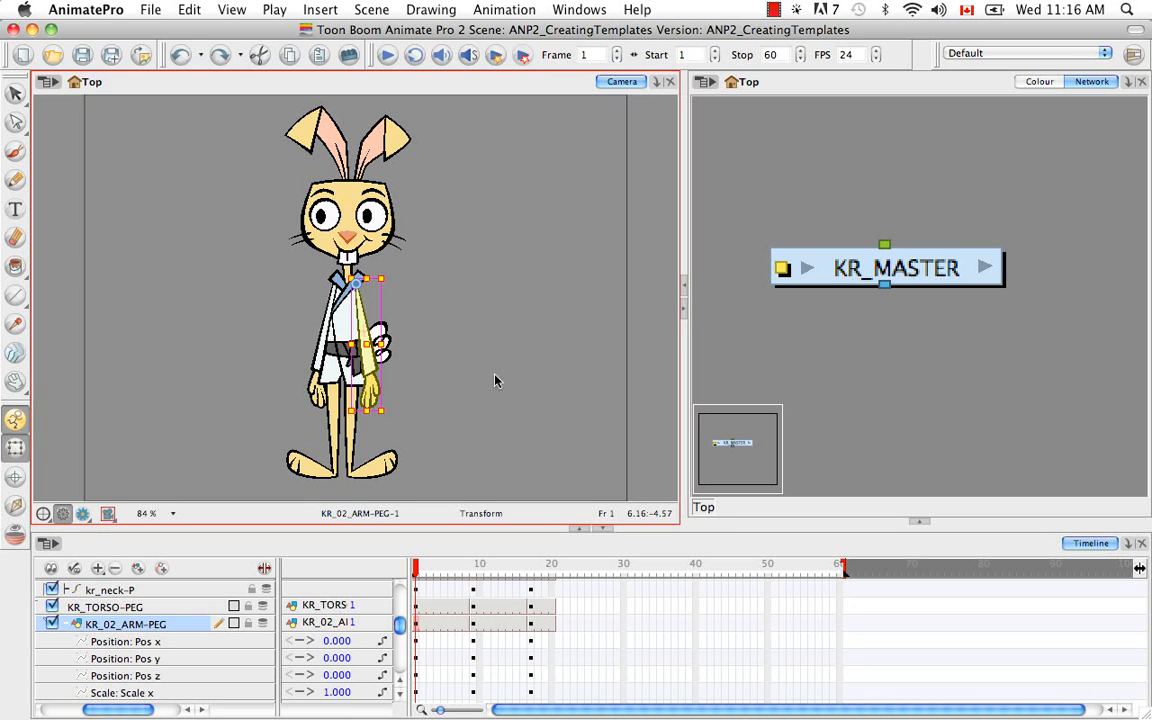
pyautogui.hotkey('alt', 'Up')
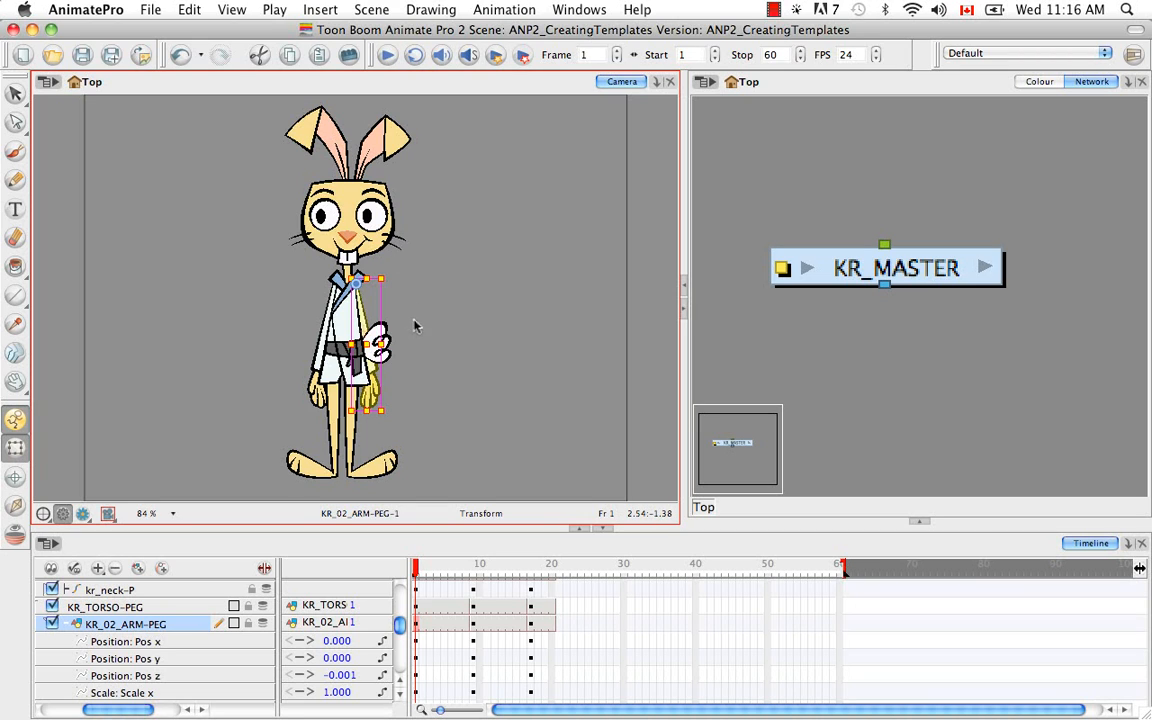
pyautogui.press('Escape')
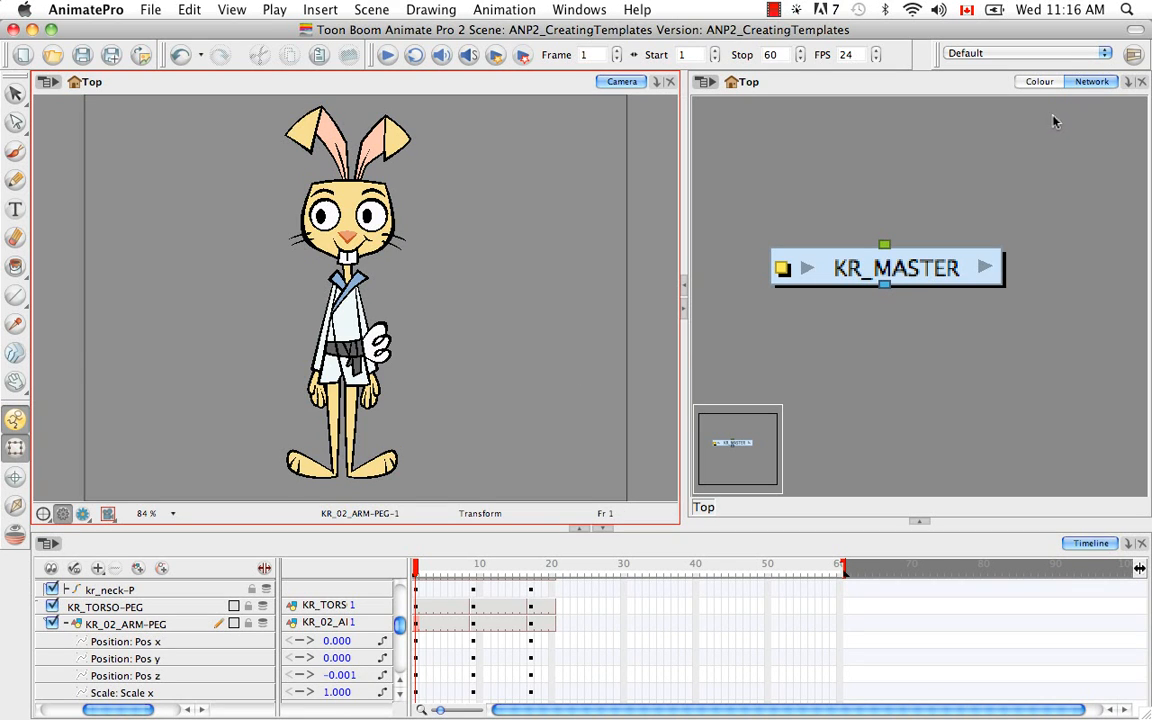
# Add a Top view beside the Network view and examine the nudged arm's depth relative to the other body parts.
pyautogui.click(1127, 82)
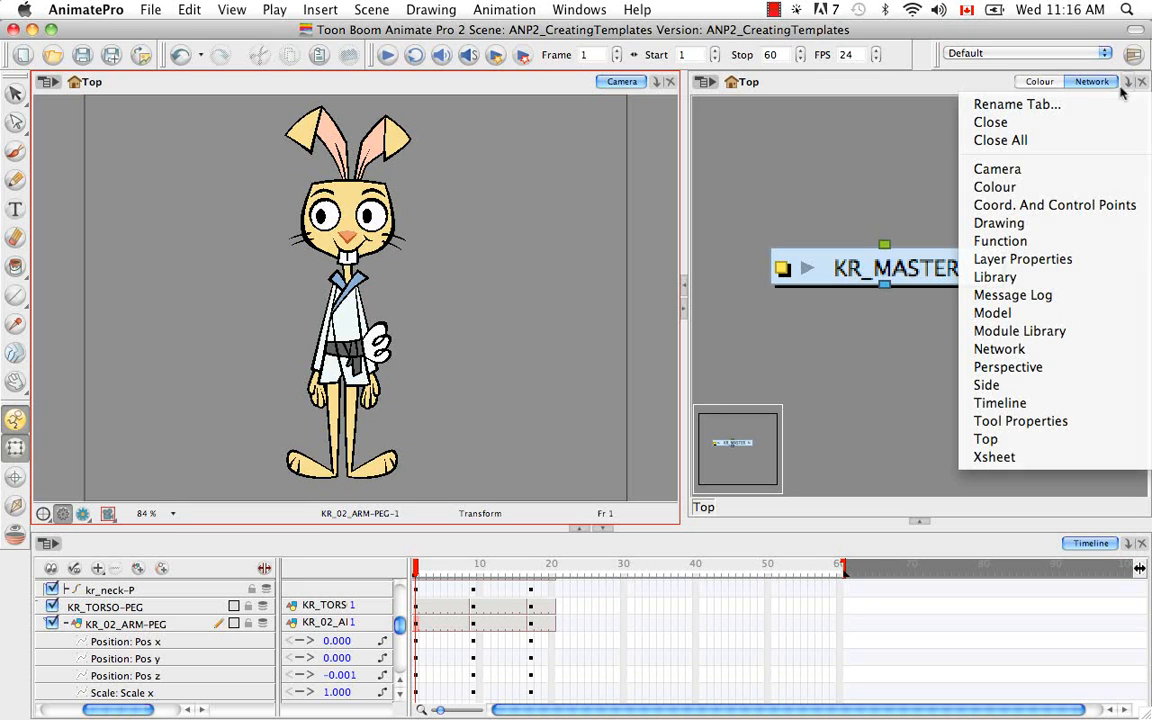
pyautogui.click(1008, 440)
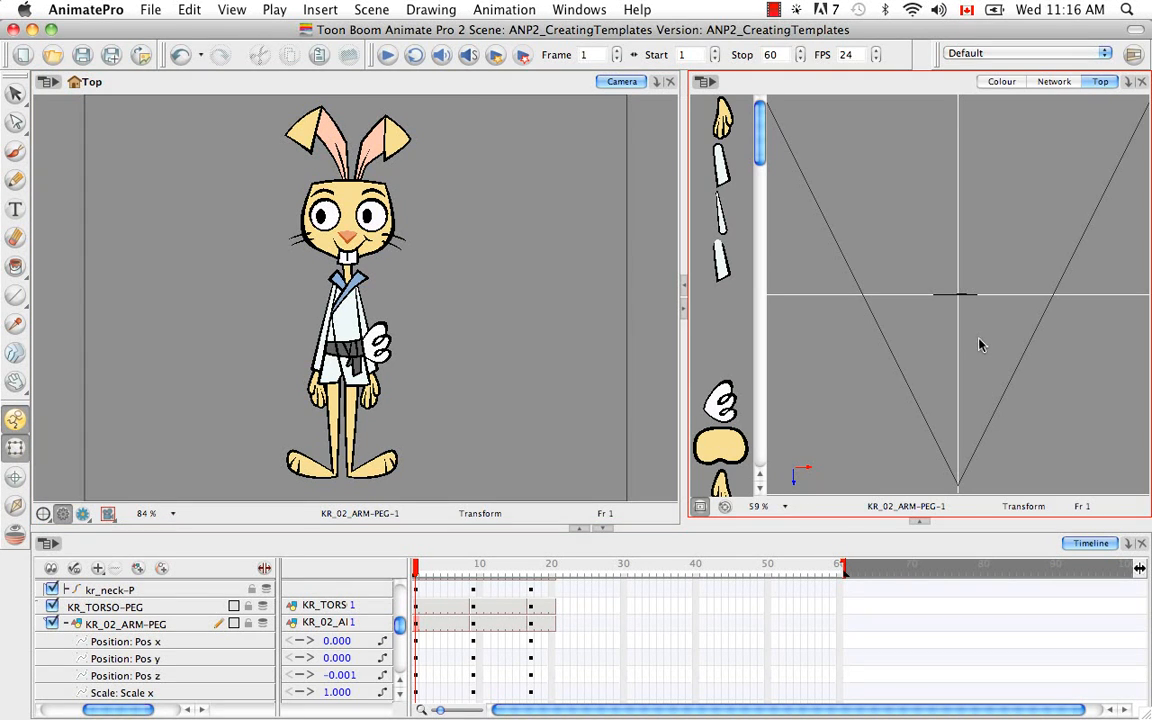
pyautogui.press('super+equal')
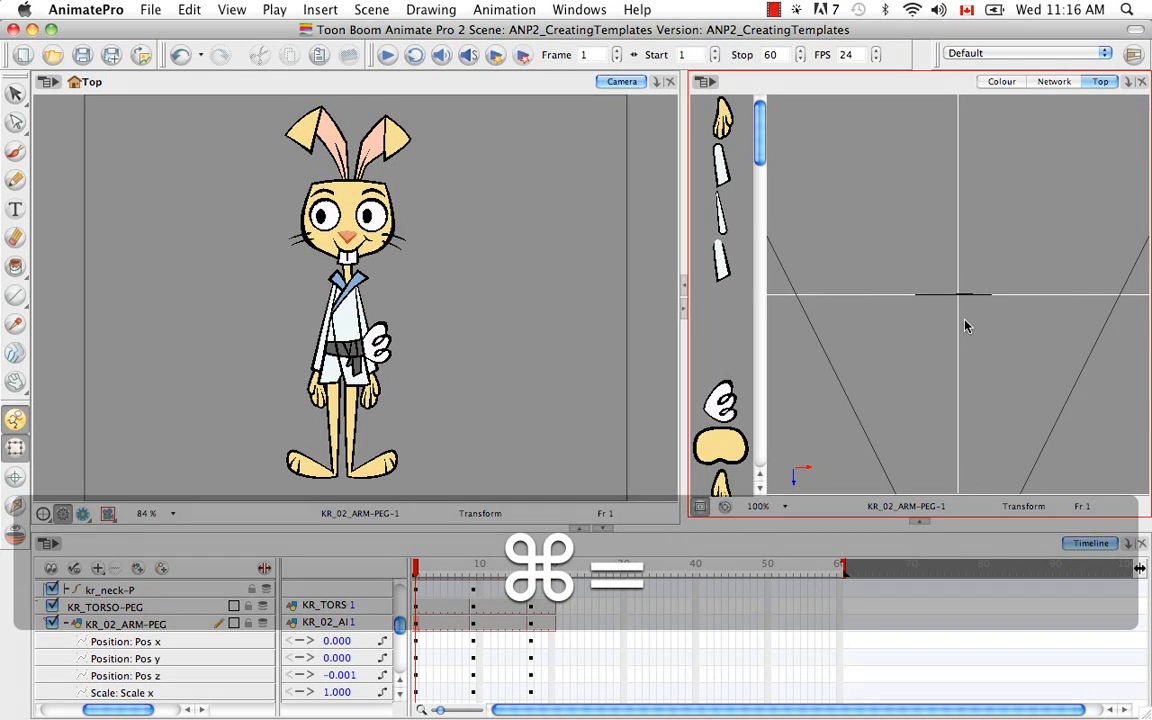
pyautogui.press('super+equal')
pyautogui.press('super+equal')
pyautogui.press('super+equal')
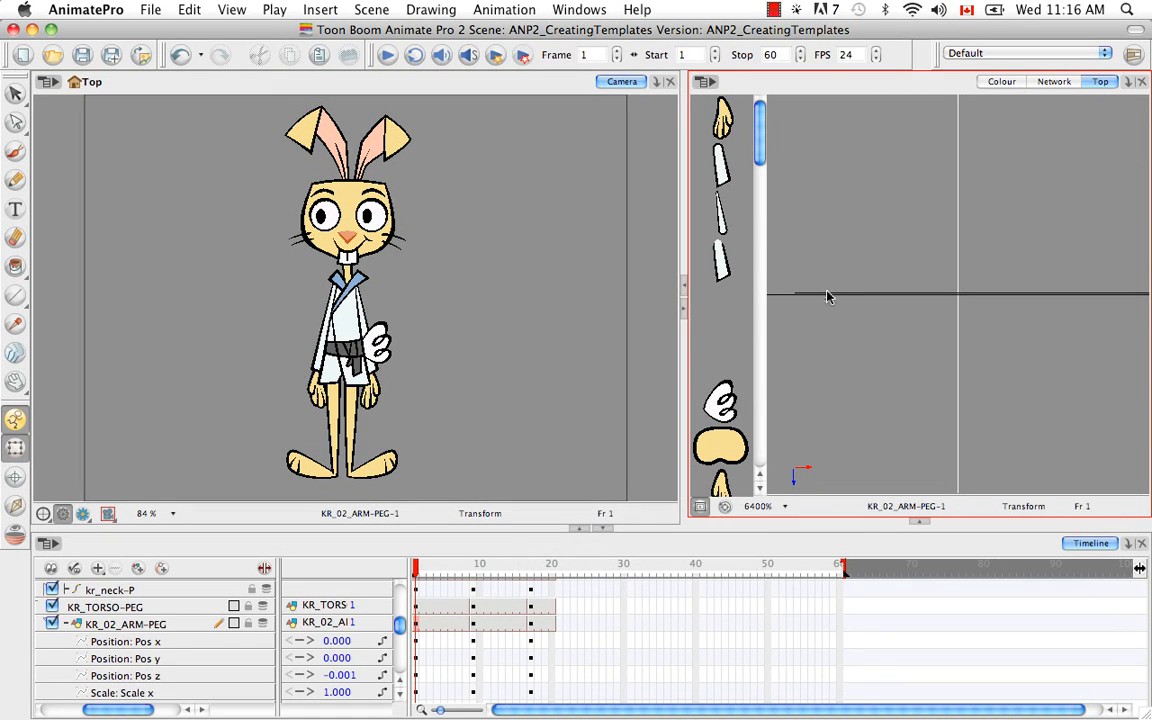
pyautogui.click(830, 294)
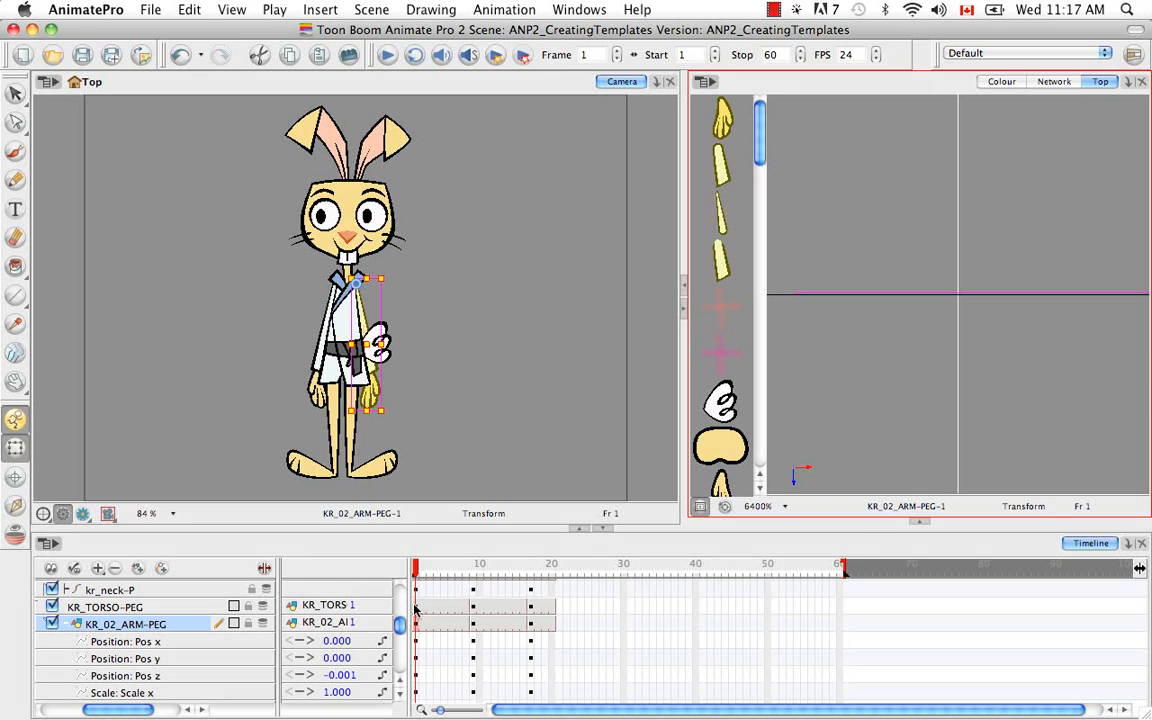
pyautogui.click(895, 365)
pyautogui.press('super+minus')
pyautogui.press('super+minus')
pyautogui.press('super+minus')
pyautogui.press('super+minus')
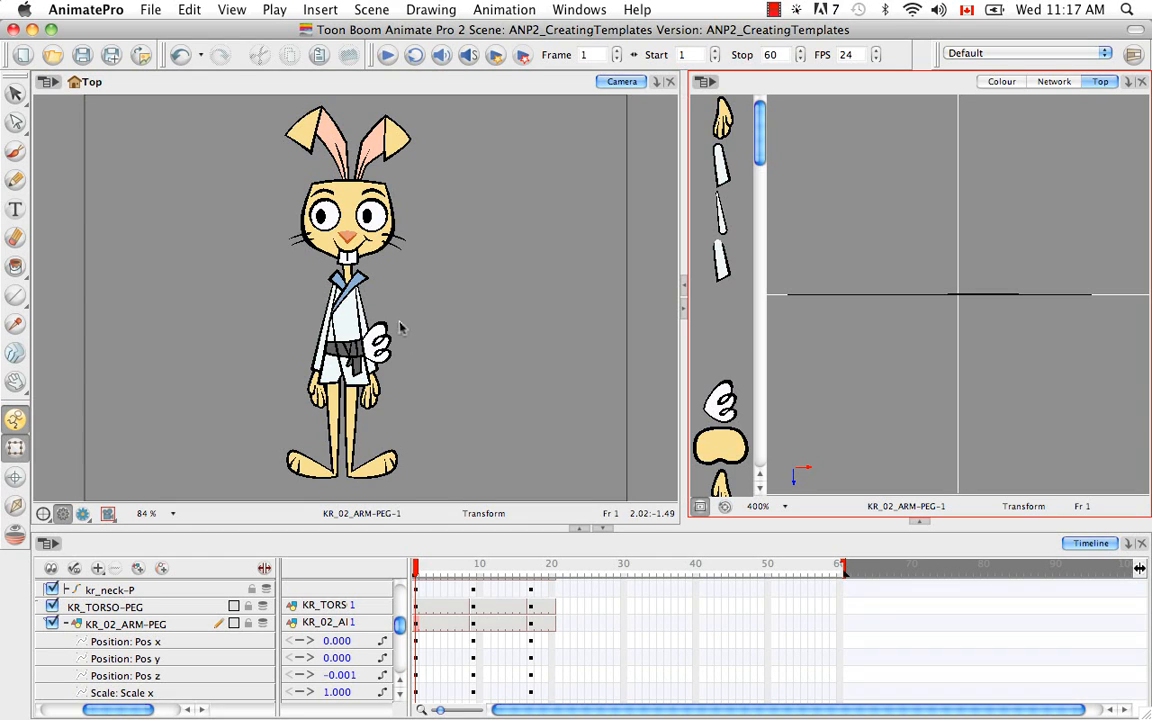
# Collapse the KR_02_ARM-PEG parameters and select the rabbit's tail at its parent peg, kr_tail-P.
pyautogui.click(385, 352)
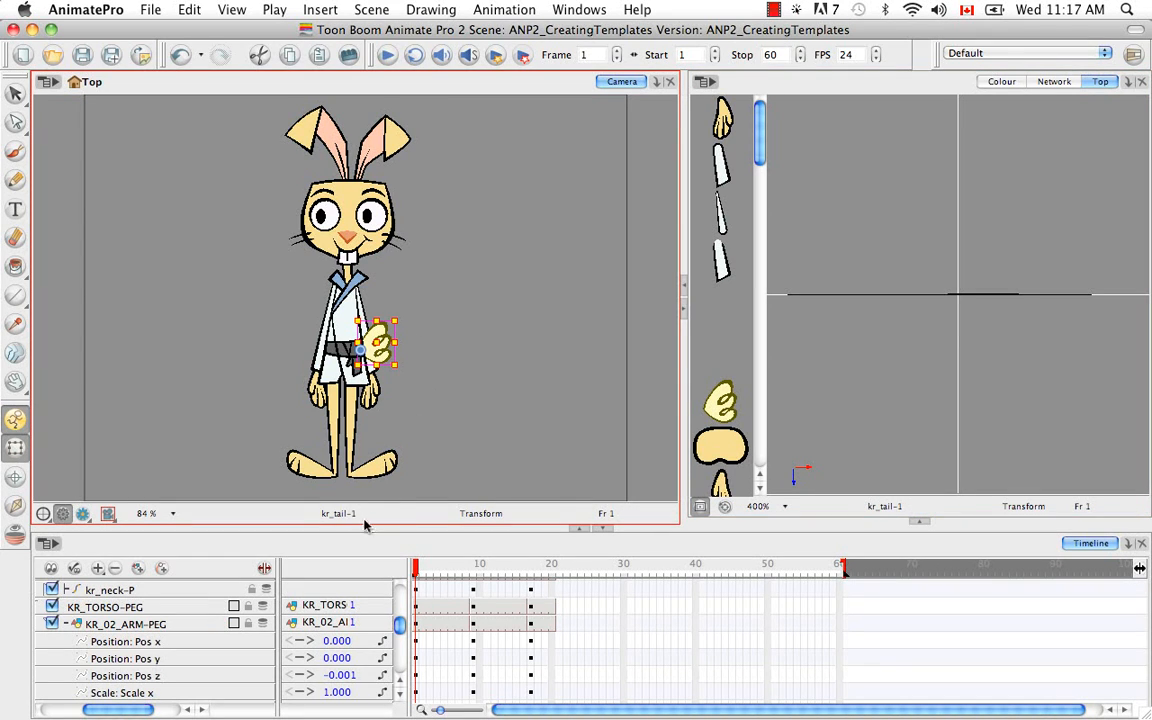
pyautogui.click(66, 623)
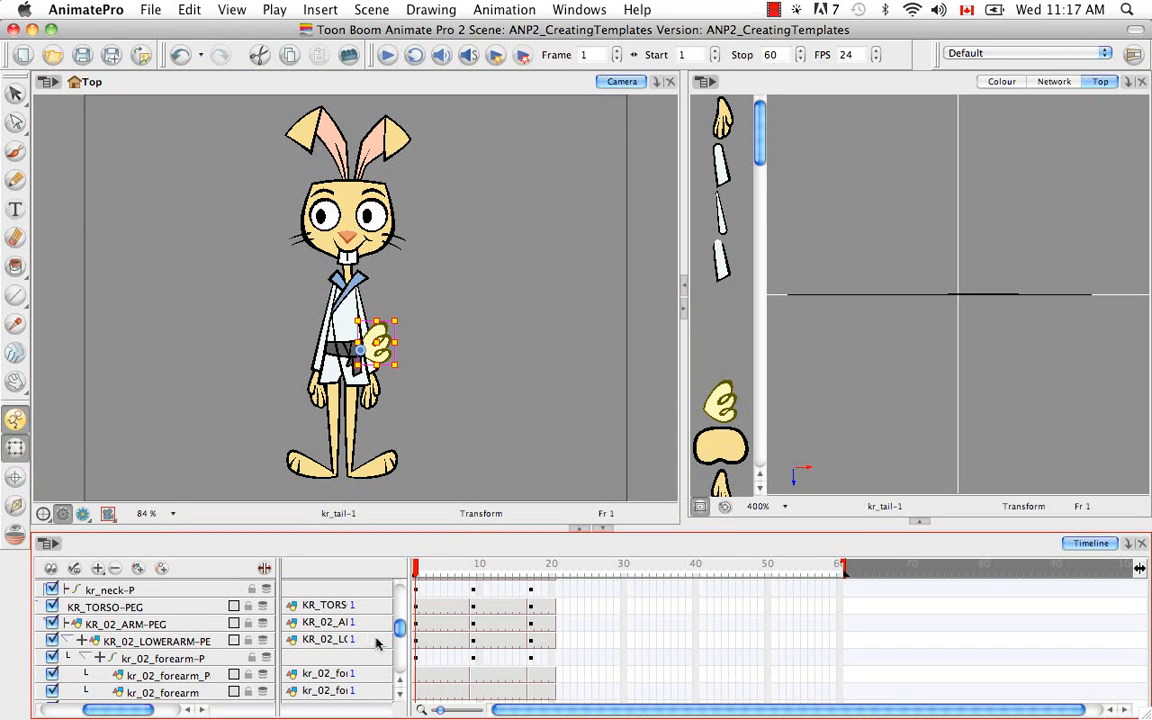
pyautogui.scroll(3, 399, 624)
pyautogui.moveTo(400, 619); pyautogui.dragTo(395, 651)
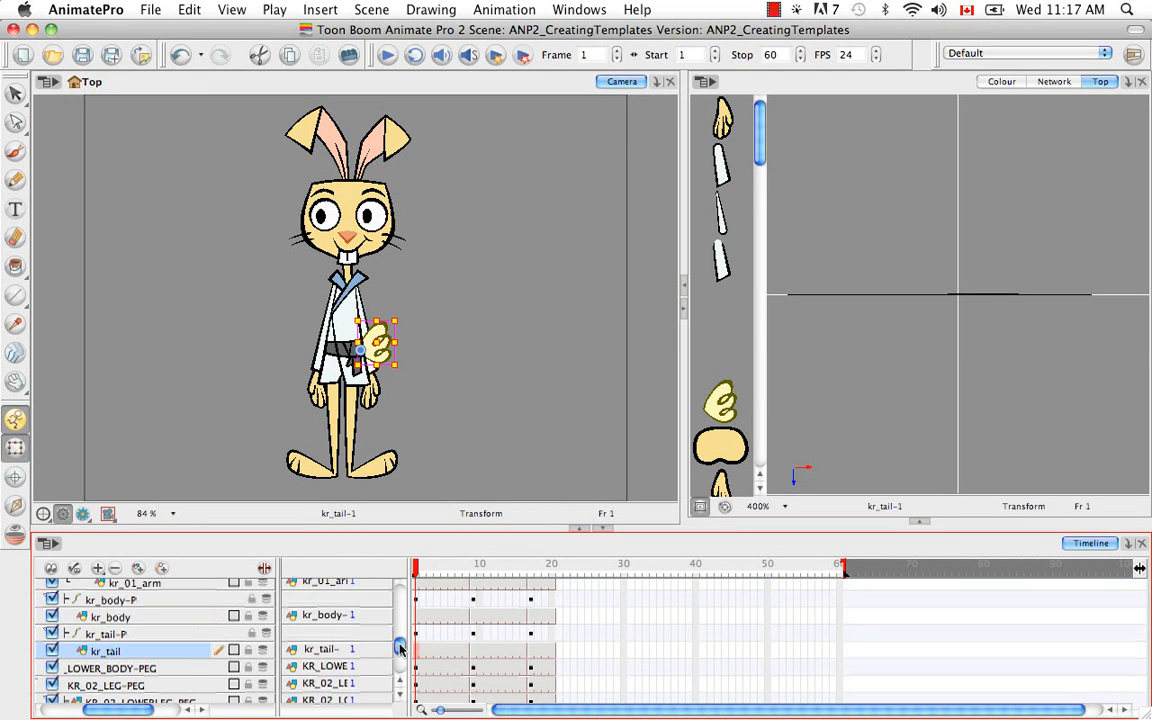
pyautogui.moveTo(113, 709); pyautogui.dragTo(104, 709)
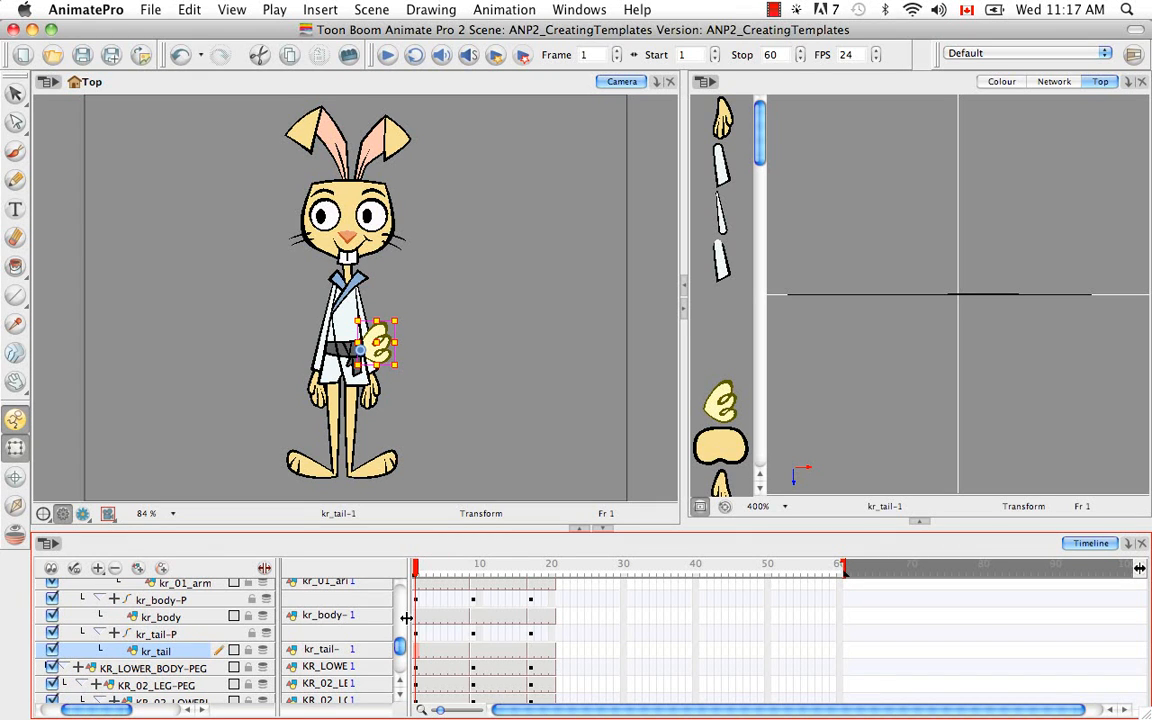
pyautogui.press('b')
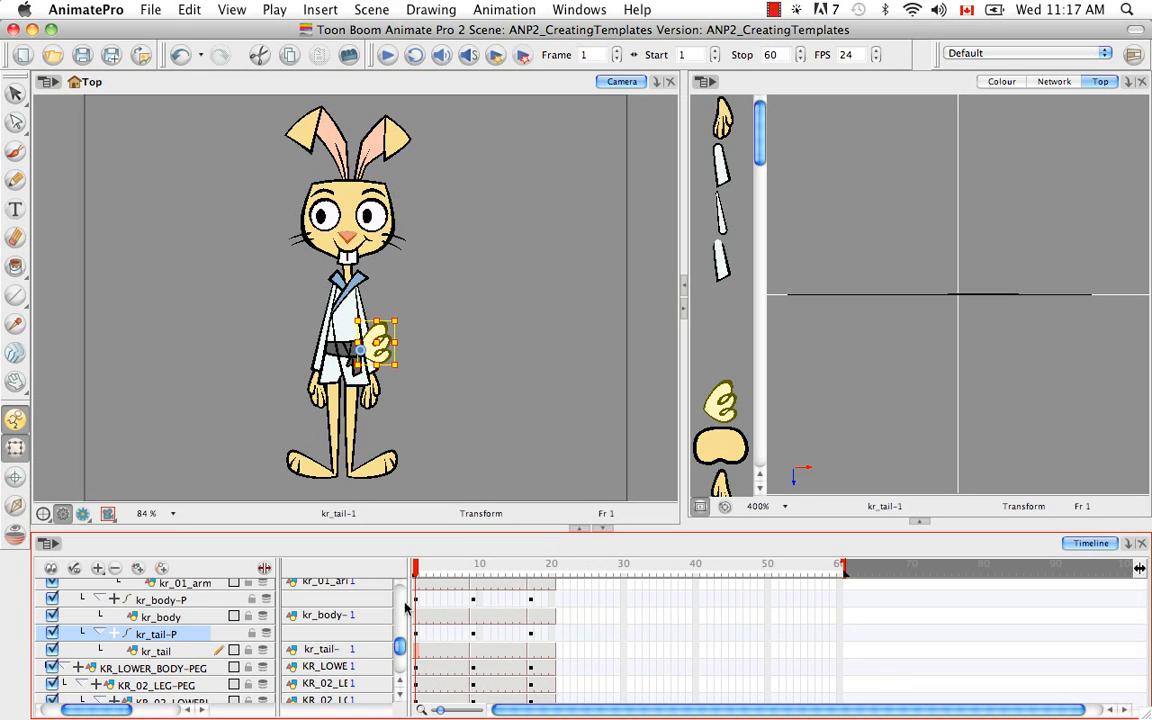
# Expand the kr_tail-P parameters and nudge the tail back in depth to a Pos z of -0.001 at frame 1.
pyautogui.click(112, 636)
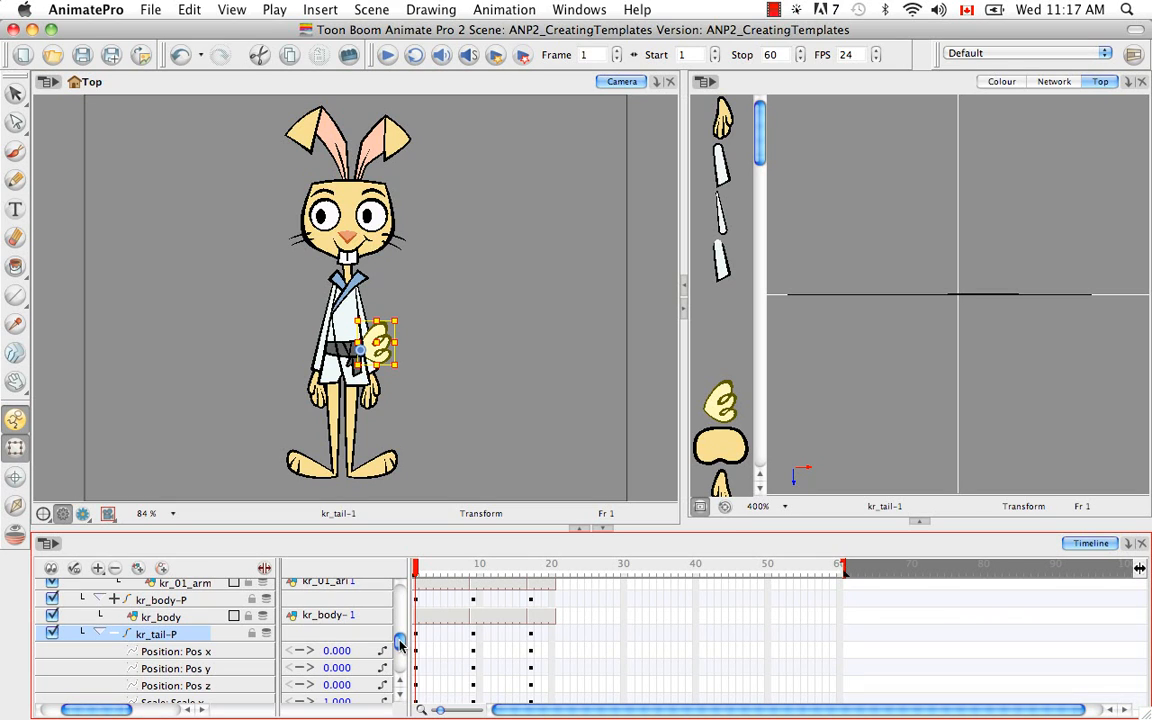
pyautogui.moveTo(399, 641); pyautogui.dragTo(400, 644)
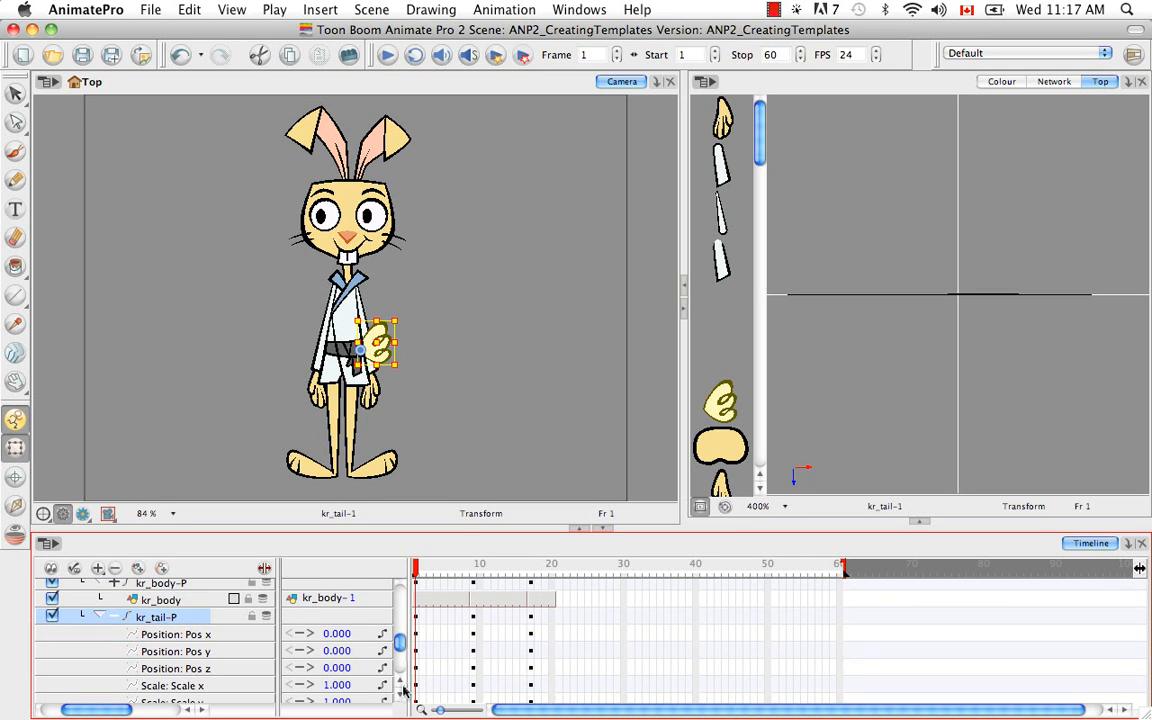
pyautogui.click(401, 696)
pyautogui.click(401, 696)
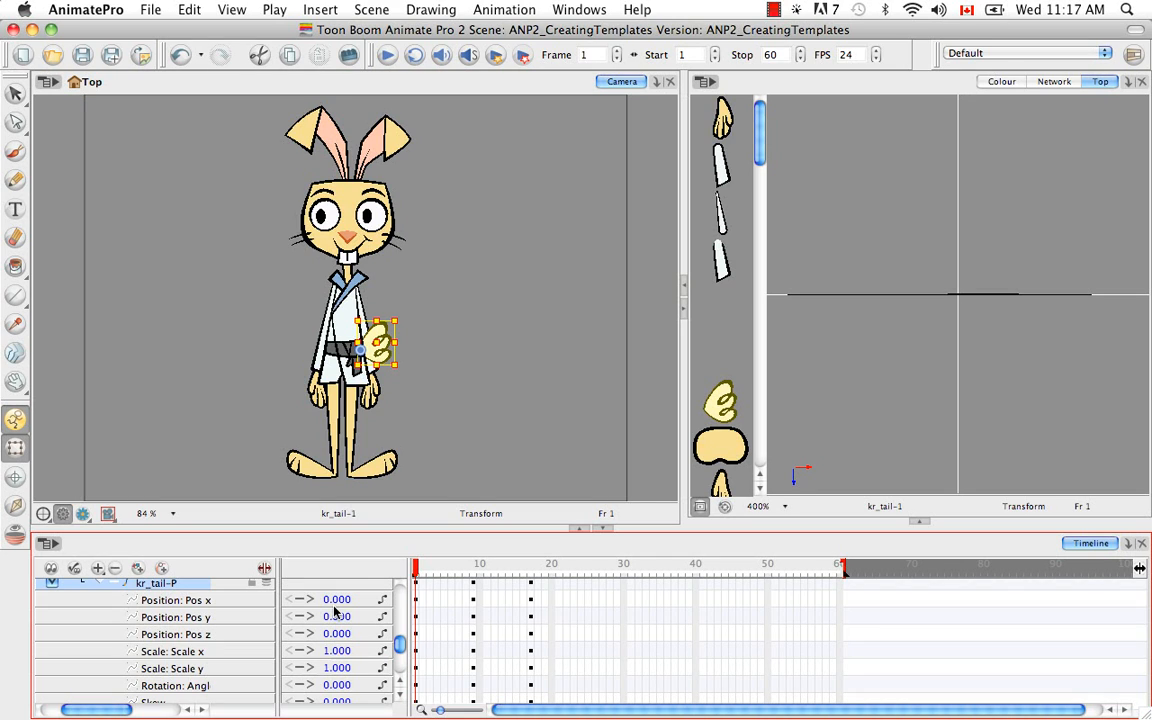
pyautogui.click(411, 517)
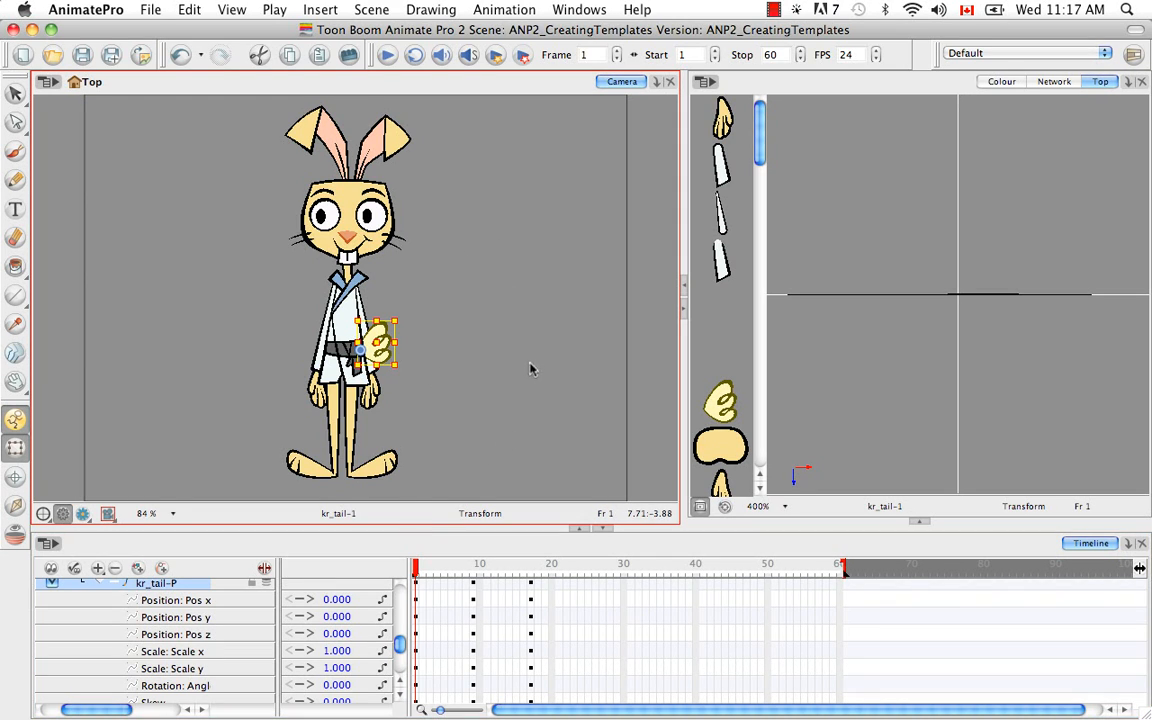
pyautogui.press('alt')
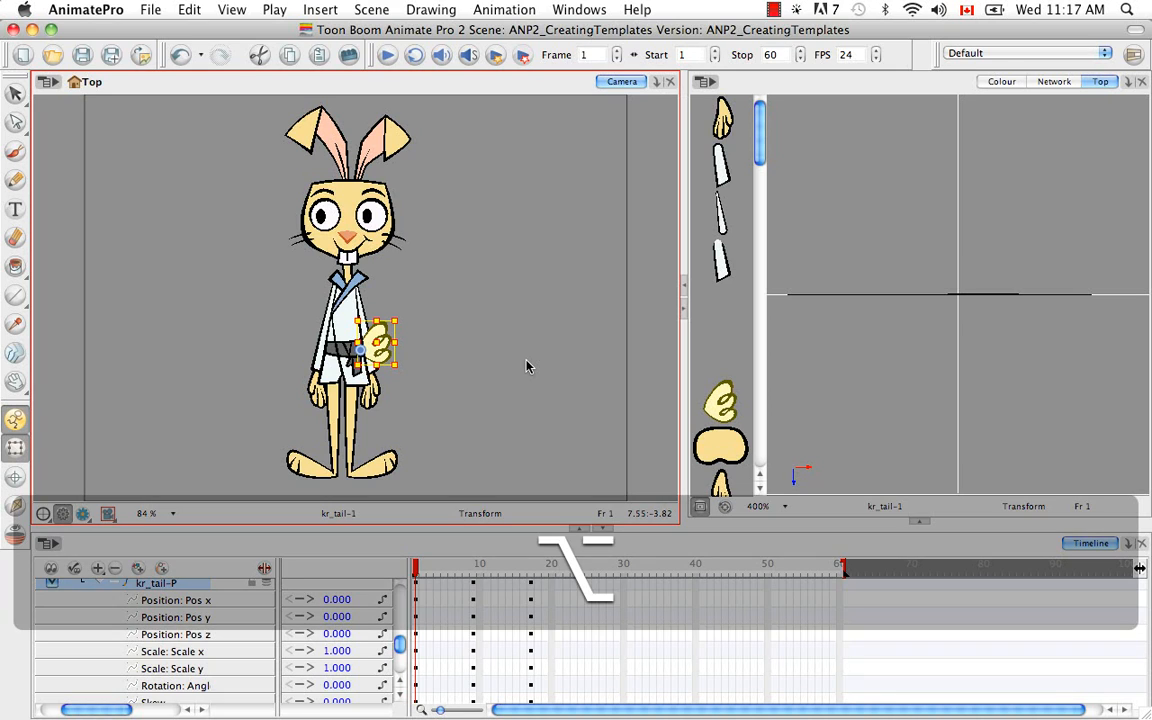
pyautogui.hotkey('alt', 'Up')
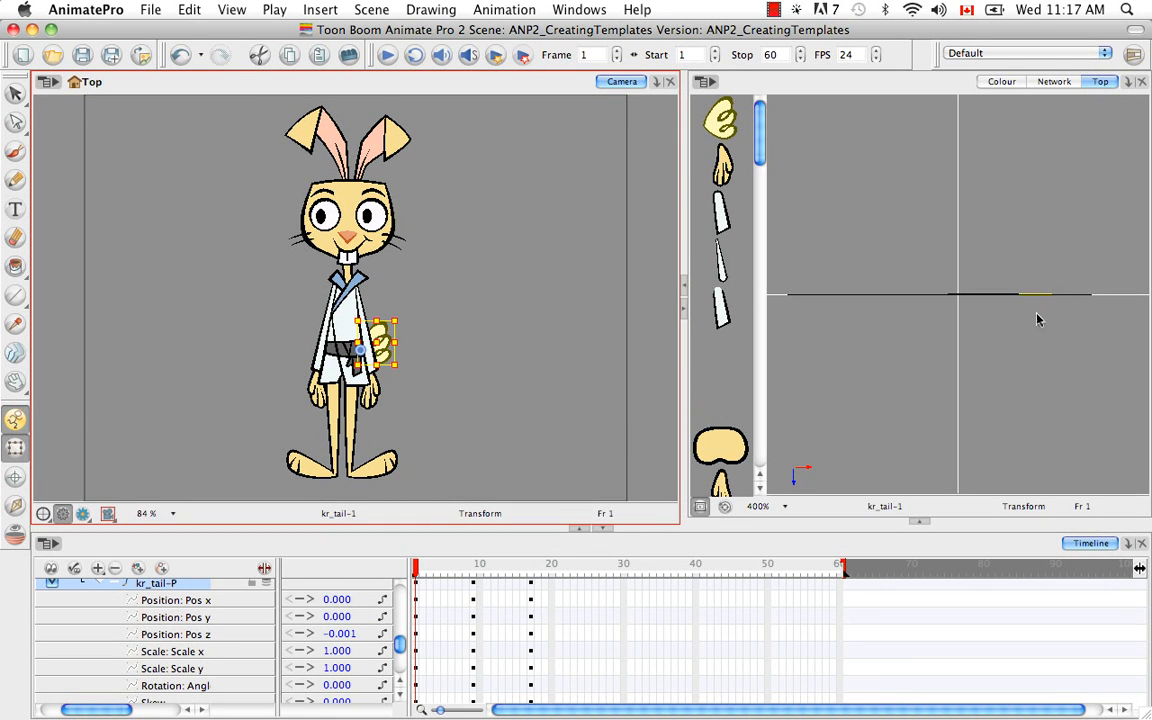
# Examine the nudged tail's depth against the arm closely in the Top view, reselecting the tail to locate its line.
pyautogui.click(1033, 370)
pyautogui.press('super+equal')
pyautogui.press('super+equal')
pyautogui.press('super+equal')
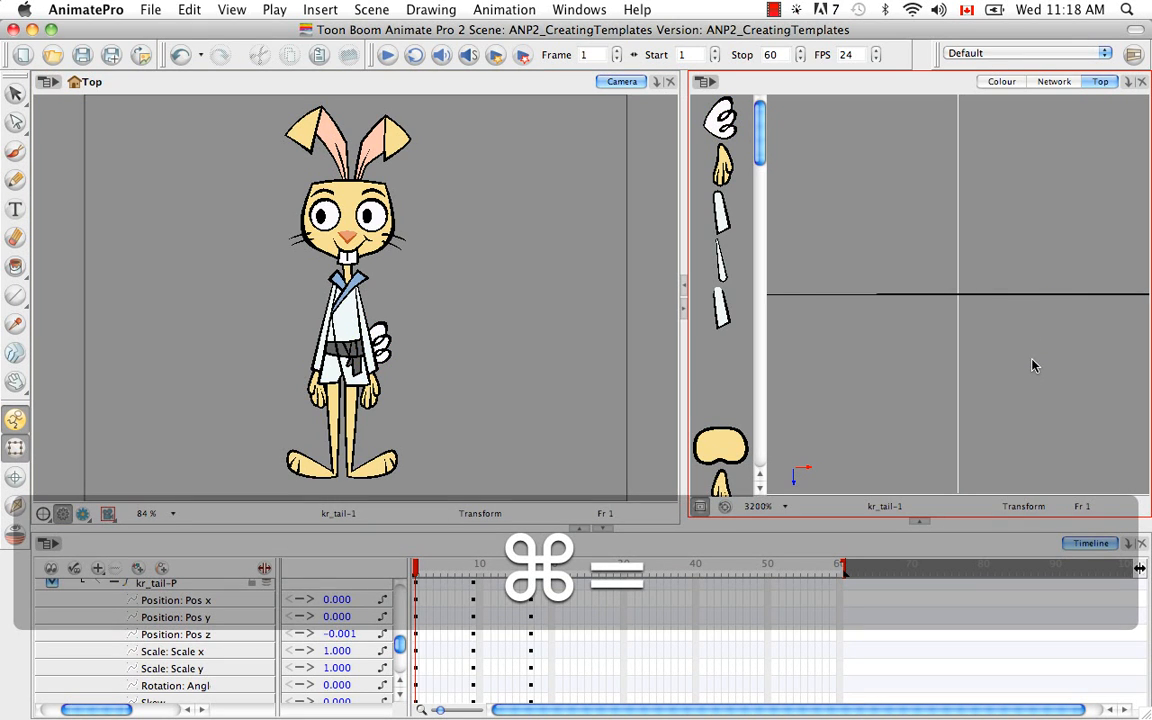
pyautogui.press('space')
pyautogui.moveTo(998, 329); pyautogui.dragTo(850, 352)
pyautogui.moveTo(936, 352); pyautogui.dragTo(888, 350)
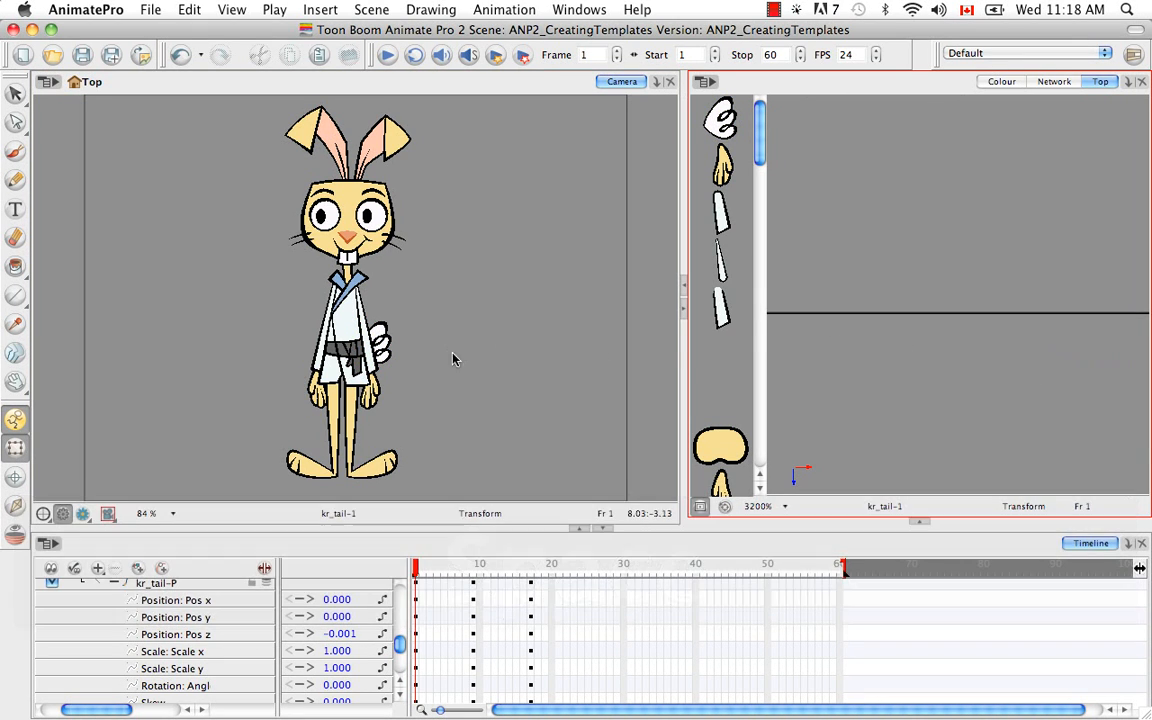
pyautogui.click(378, 340)
pyautogui.press('space')
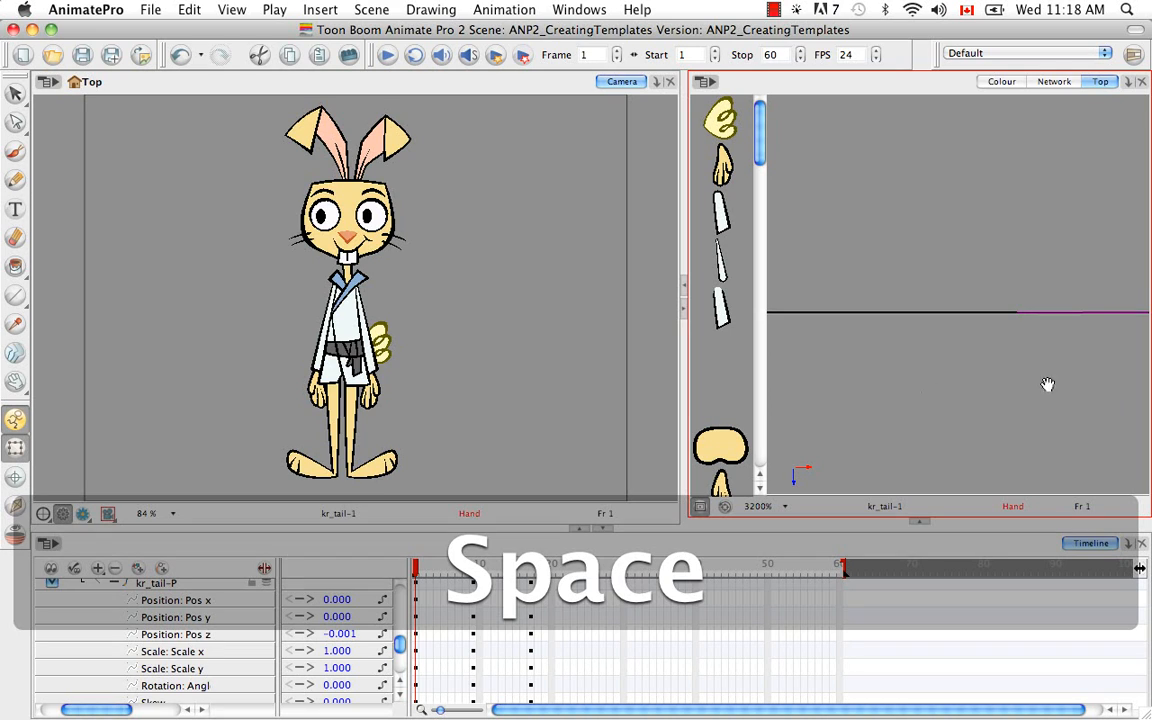
pyautogui.moveTo(983, 395); pyautogui.dragTo(877, 399)
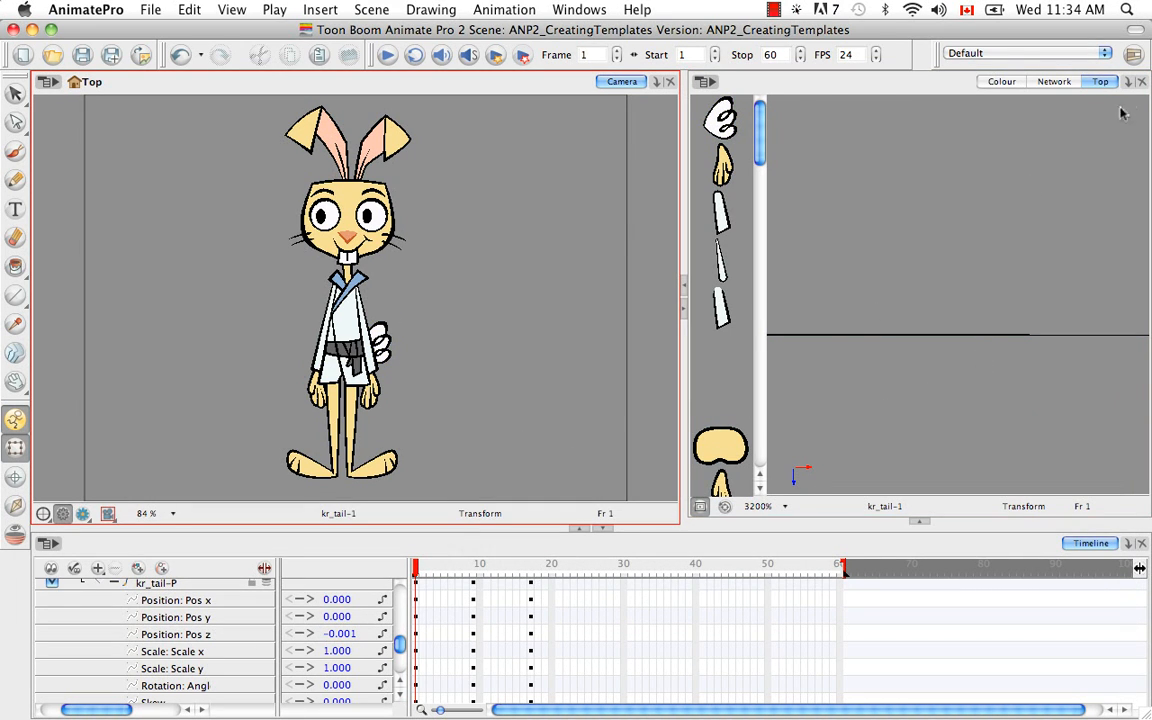
# Close the Top view to return to the Network, and hide the kr_tail-P parameters and the timeline's value column.
pyautogui.click(1034, 80)
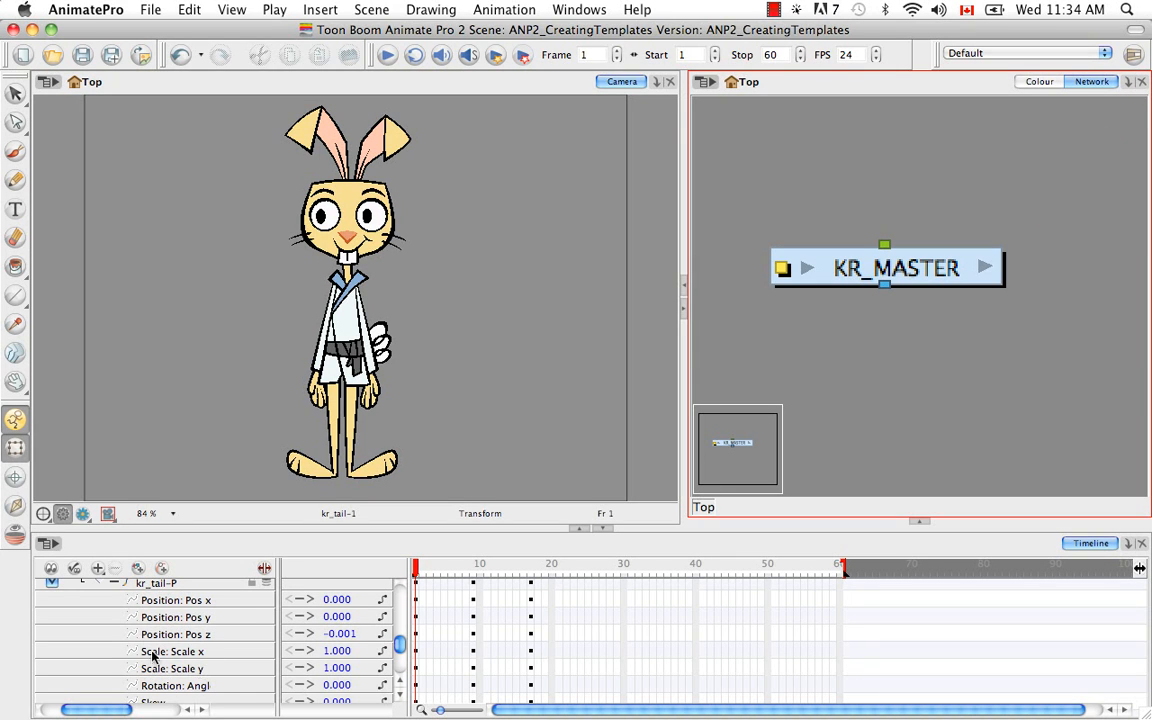
pyautogui.click(113, 582)
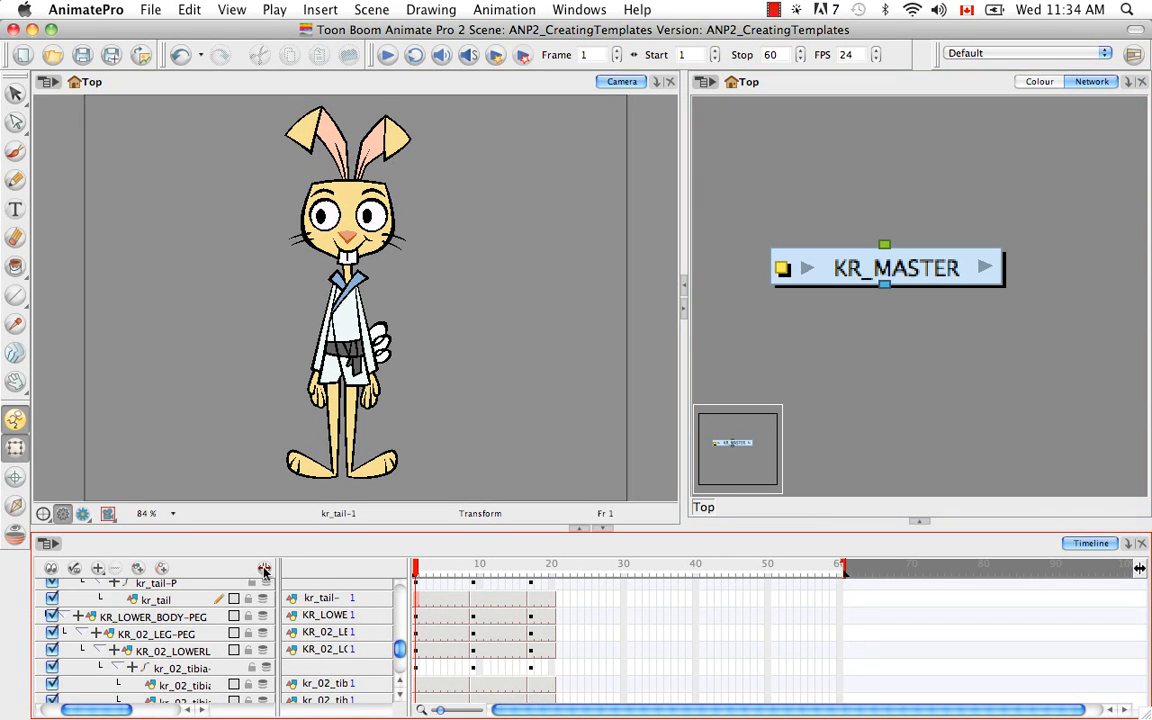
pyautogui.click(264, 570)
pyautogui.moveTo(265, 645); pyautogui.dragTo(268, 587)
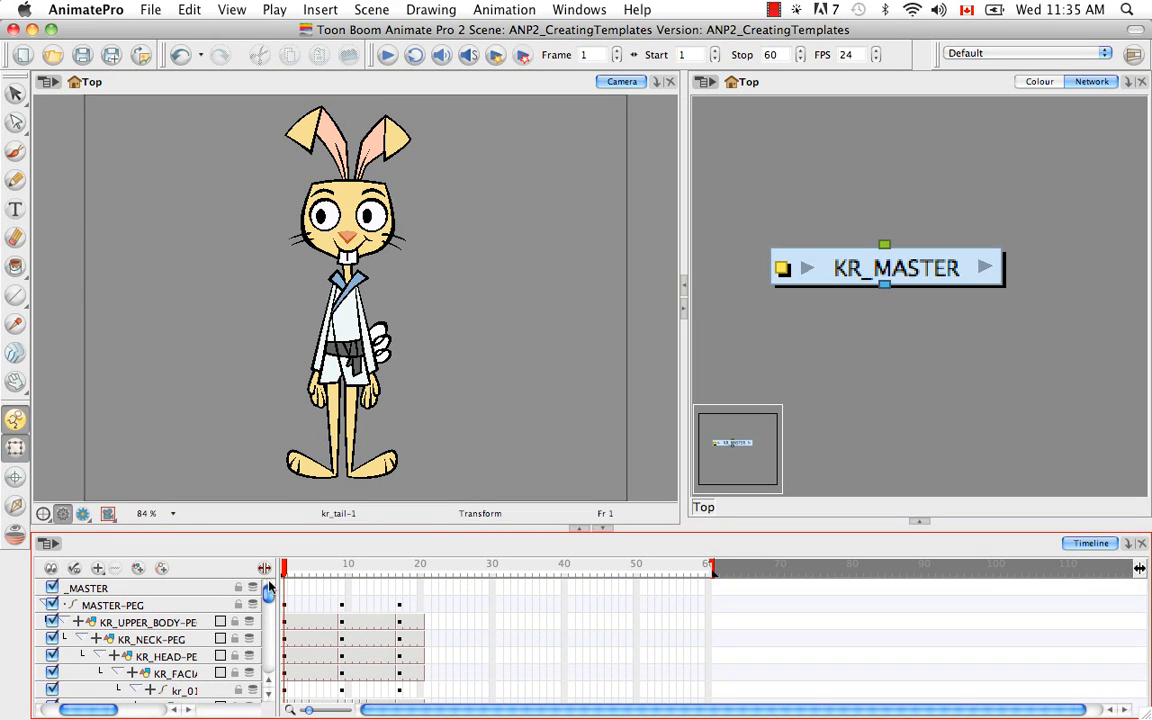
pyautogui.moveTo(96, 709); pyautogui.dragTo(76, 709)
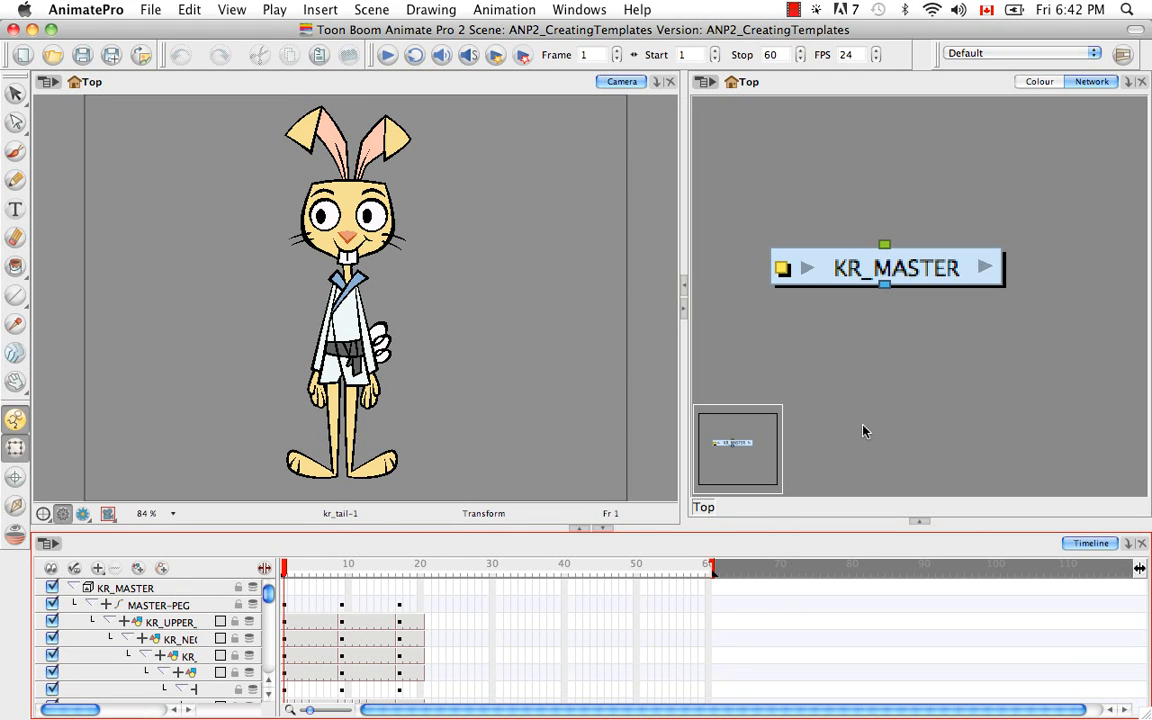
# Show the Library below the Network view and enable modification rights on the Animate Pro Library.
pyautogui.click(918, 521)
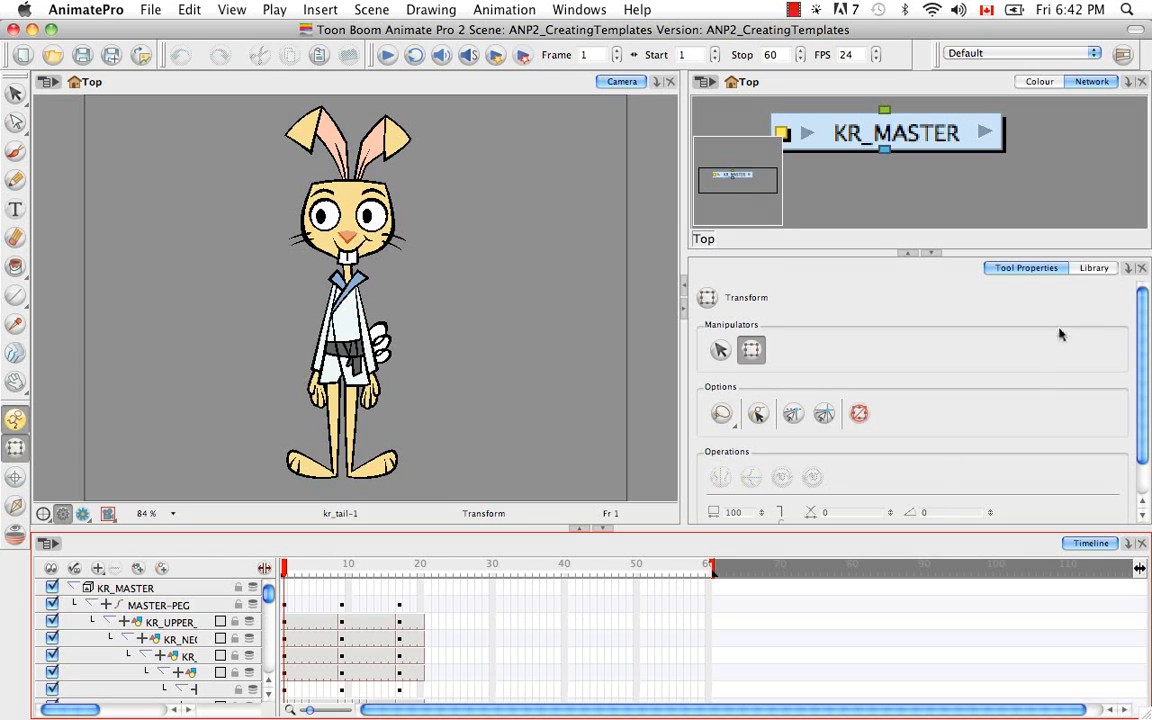
pyautogui.click(1094, 267)
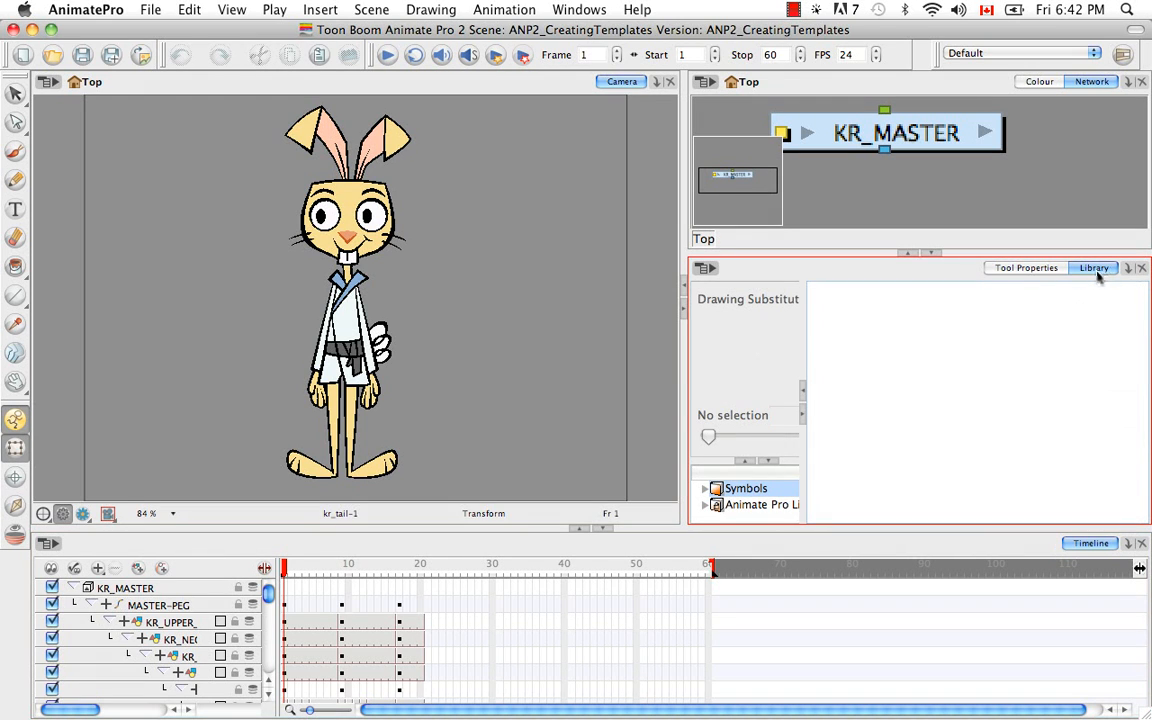
pyautogui.click(752, 505)
pyautogui.rightClick(752, 505)
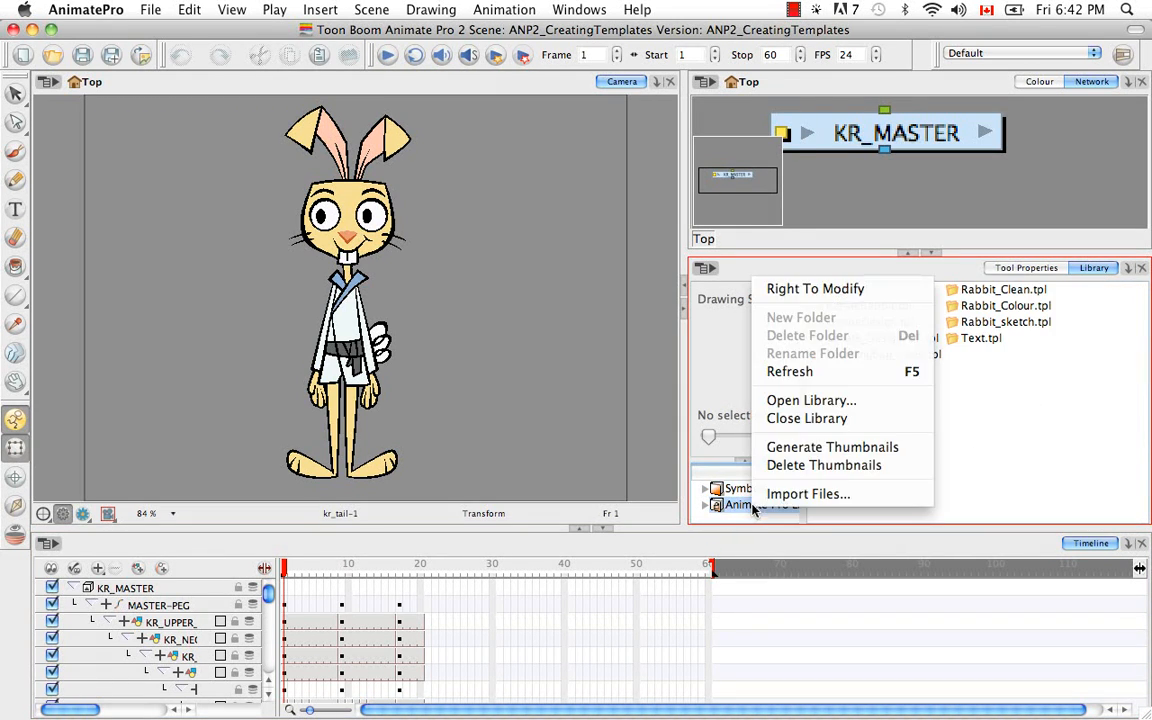
pyautogui.click(892, 290)
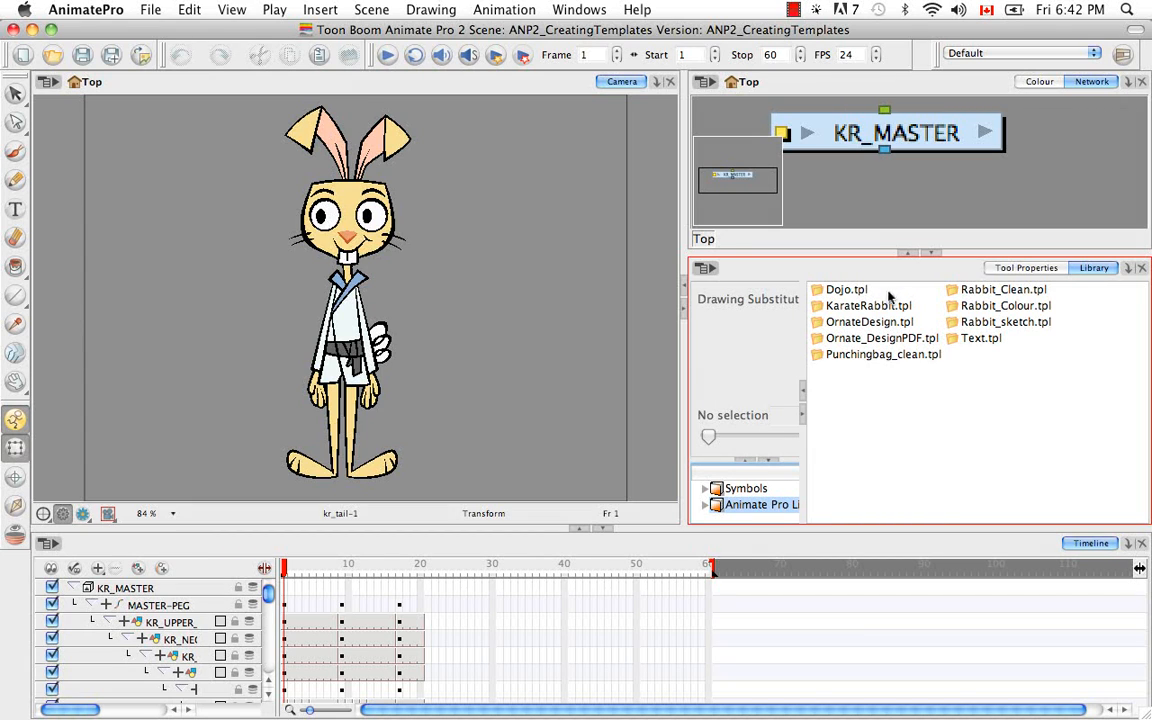
# Create a new folder named KarateRabbit inside the Animate Pro Library.
pyautogui.rightClick(719, 506)
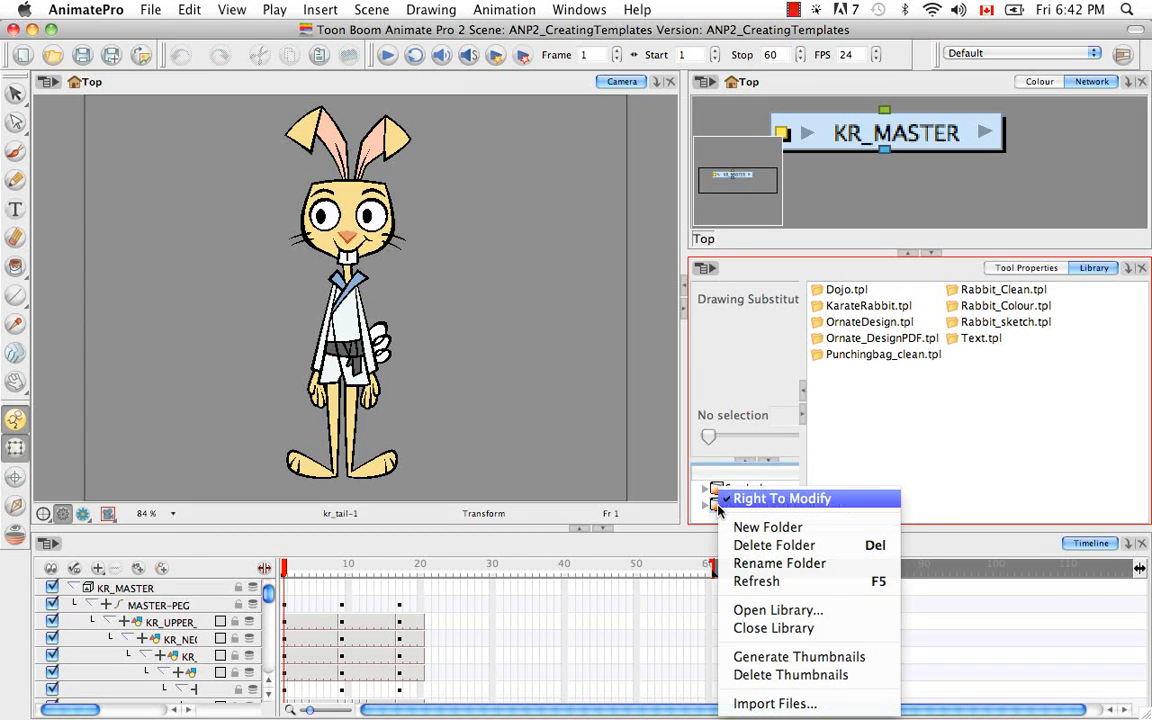
pyautogui.click(774, 525)
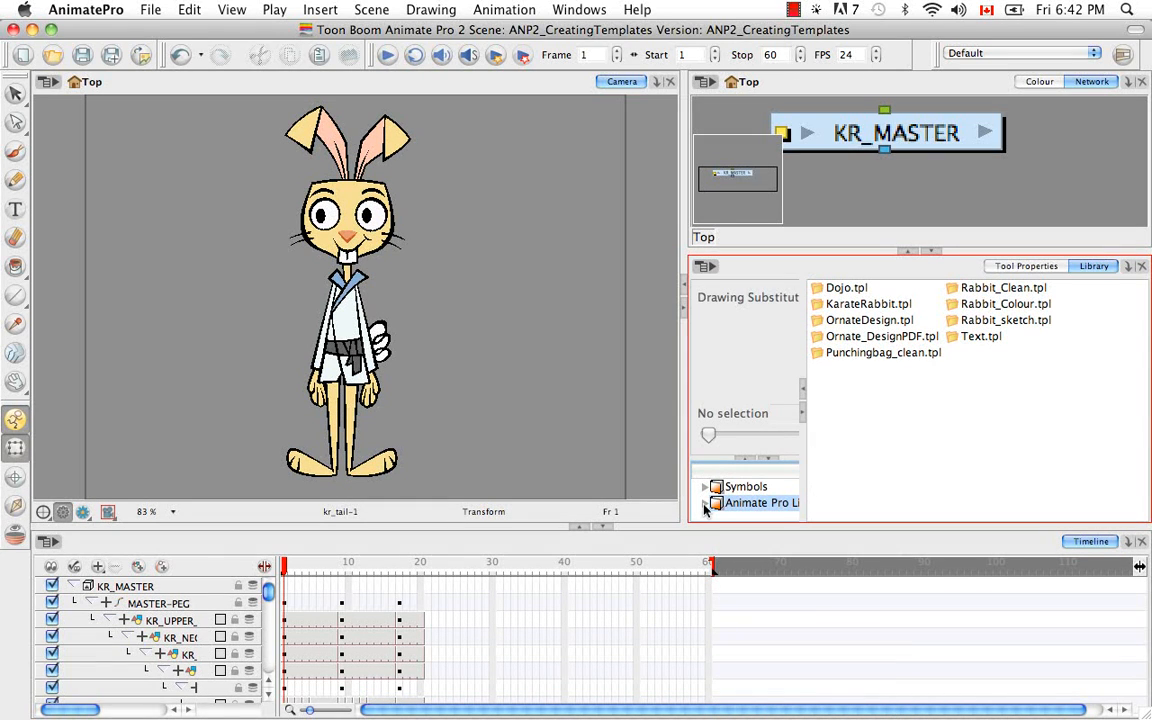
pyautogui.click(706, 504)
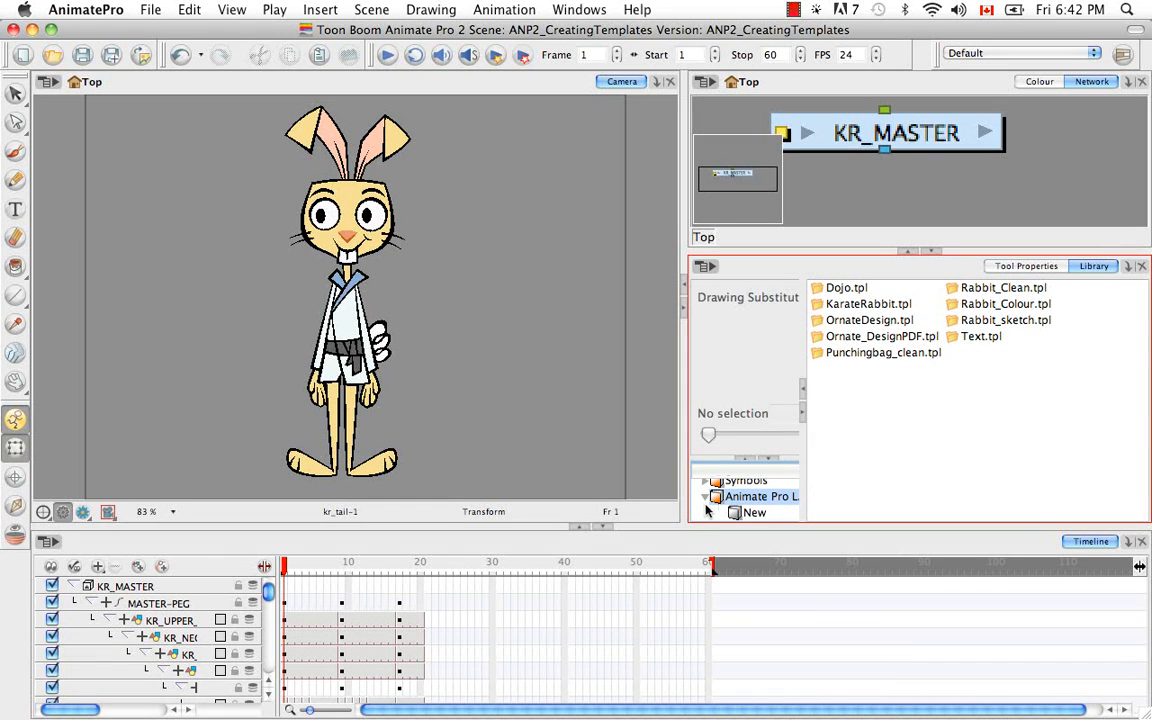
pyautogui.click(755, 513)
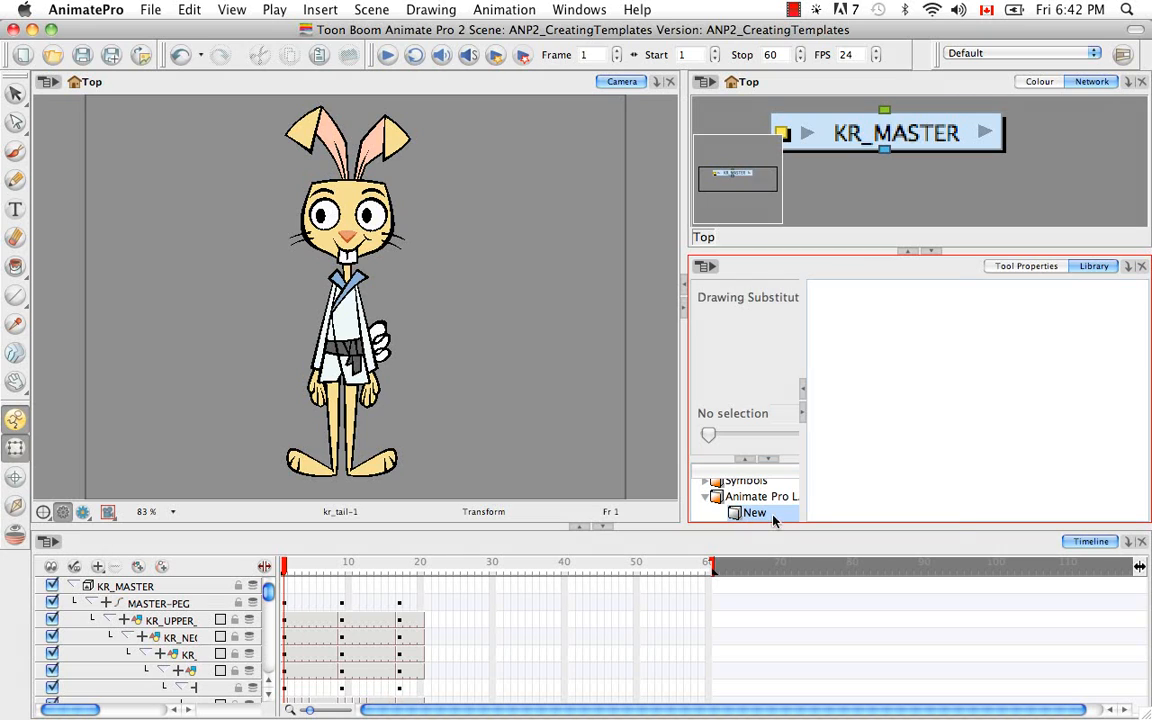
pyautogui.rightClick(760, 513)
pyautogui.click(800, 366)
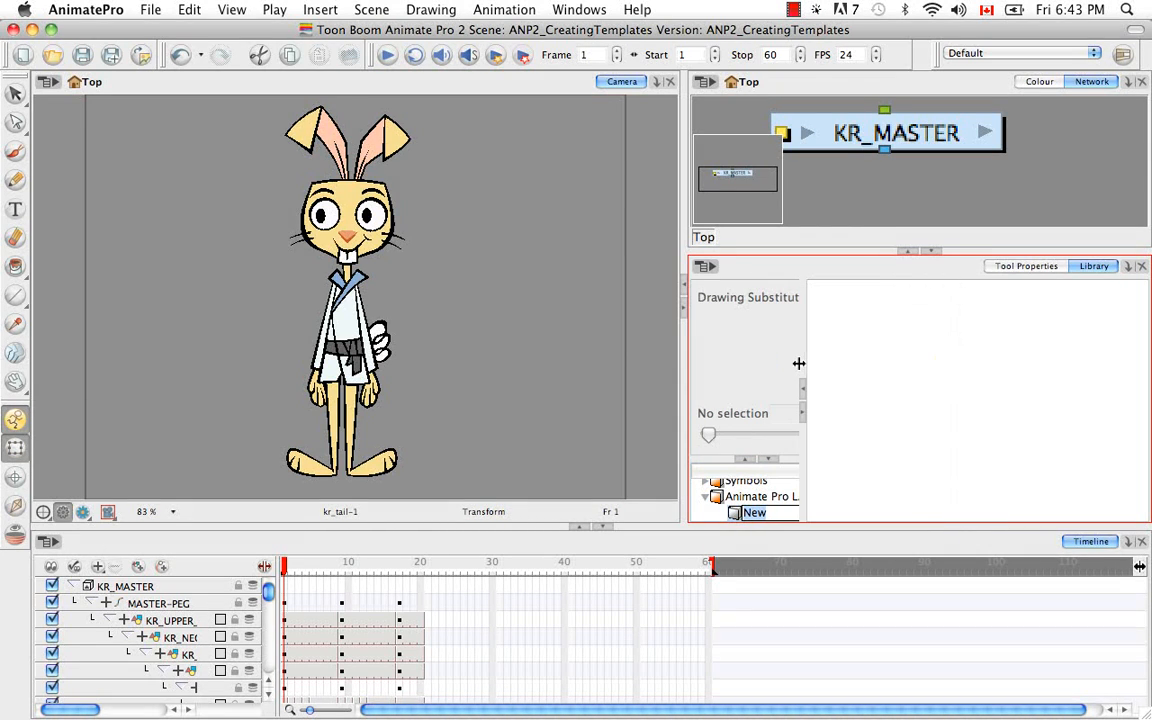
pyautogui.press('BackSpace')
pyautogui.write('KarateRabb')
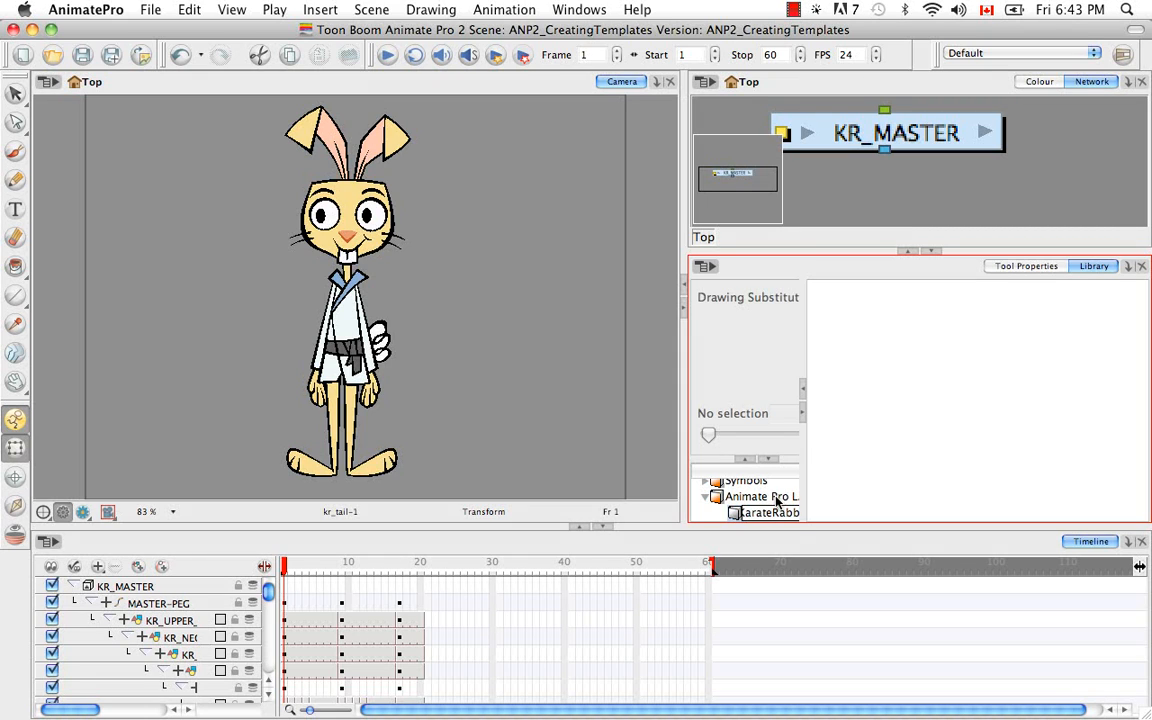
pyautogui.press('Return')
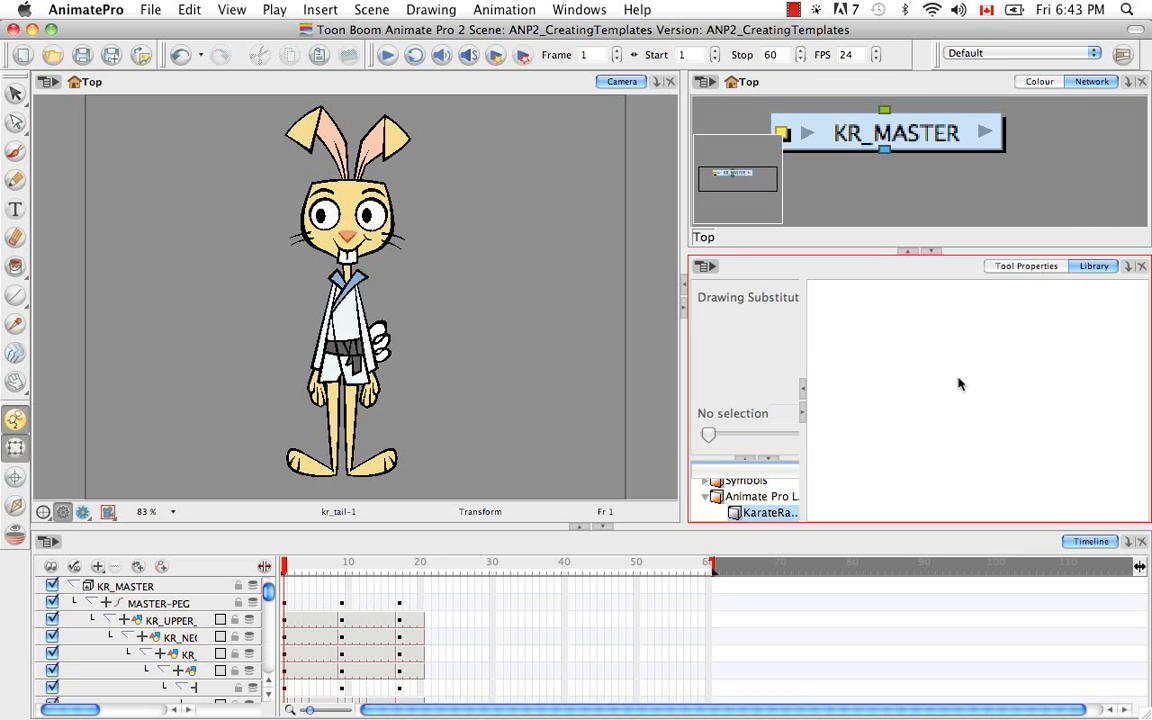
# Copy the KR_MASTER group from the Network and paste it into the KarateRabbit library folder as a template.
pyautogui.click(925, 135)
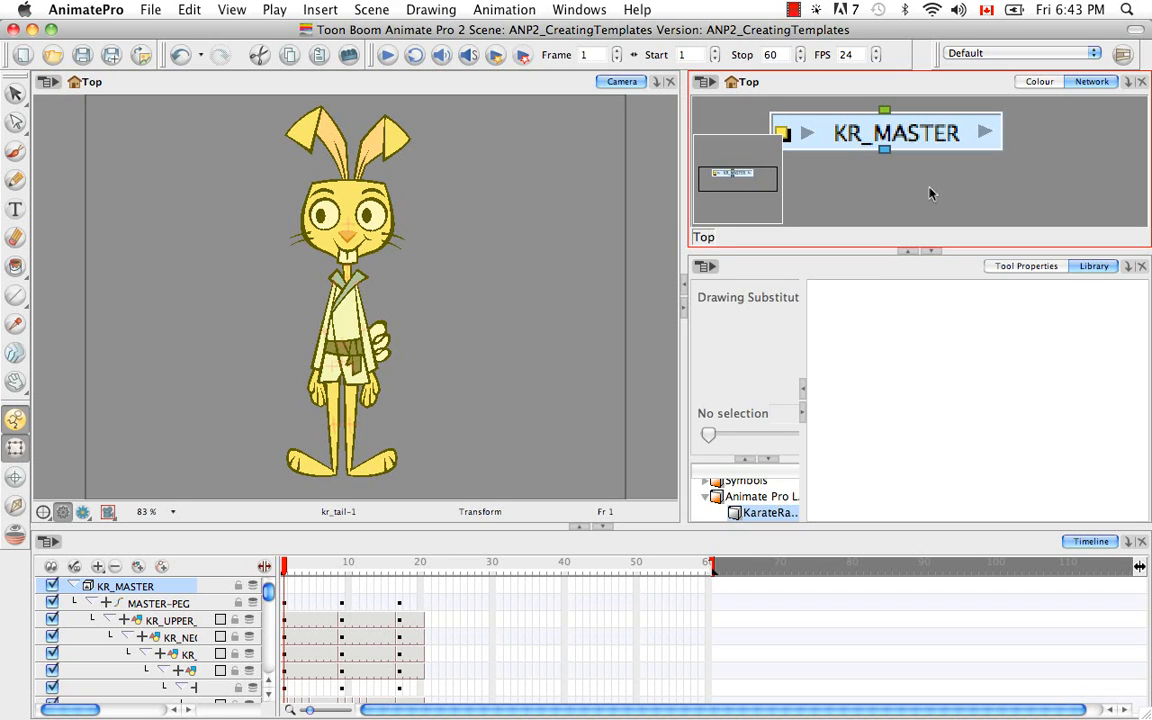
pyautogui.press('super+c')
pyautogui.click(934, 416)
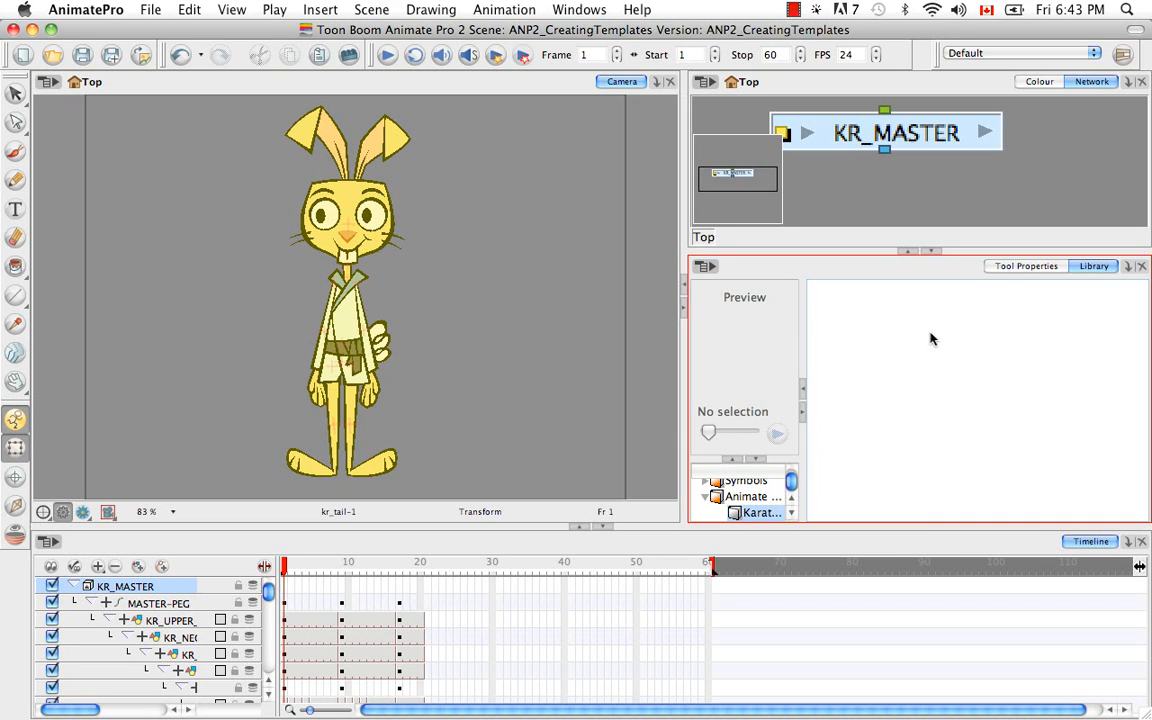
pyautogui.press('super+v')
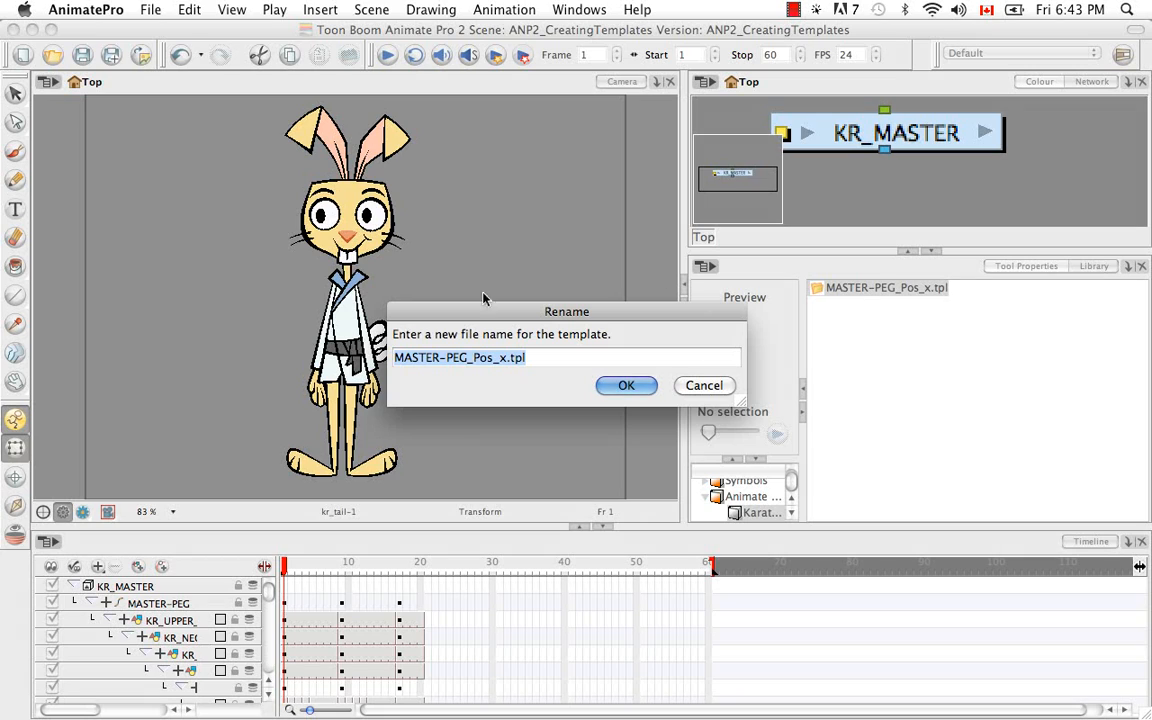
# Name the pasted rabbit template KR_MASTER.tpl and accept the name.
pyautogui.click(510, 360)
pyautogui.press('BackSpace')
pyautogui.press('BackSpace')
pyautogui.press('BackSpace')
pyautogui.press('BackSpace')
pyautogui.press('BackSpace')
pyautogui.press('BackSpace')
pyautogui.press('BackSpace')
pyautogui.press('BackSpace')
pyautogui.press('BackSpace')
pyautogui.press('BackSpace')
pyautogui.press('BackSpace')
pyautogui.press('BackSpace')
pyautogui.press('BackSpace')
pyautogui.press('BackSpace')
pyautogui.press('BackSpace')
pyautogui.press('BackSpace')
pyautogui.write('KR_MA')
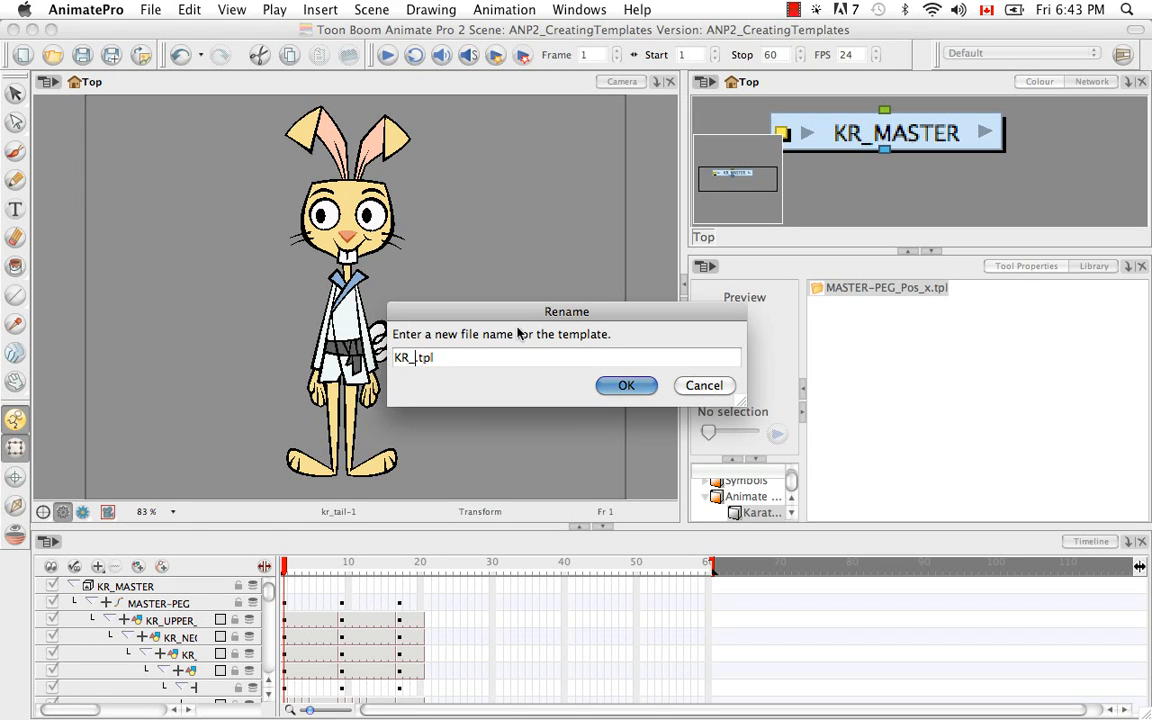
pyautogui.write('STER')
pyautogui.click(627, 388)
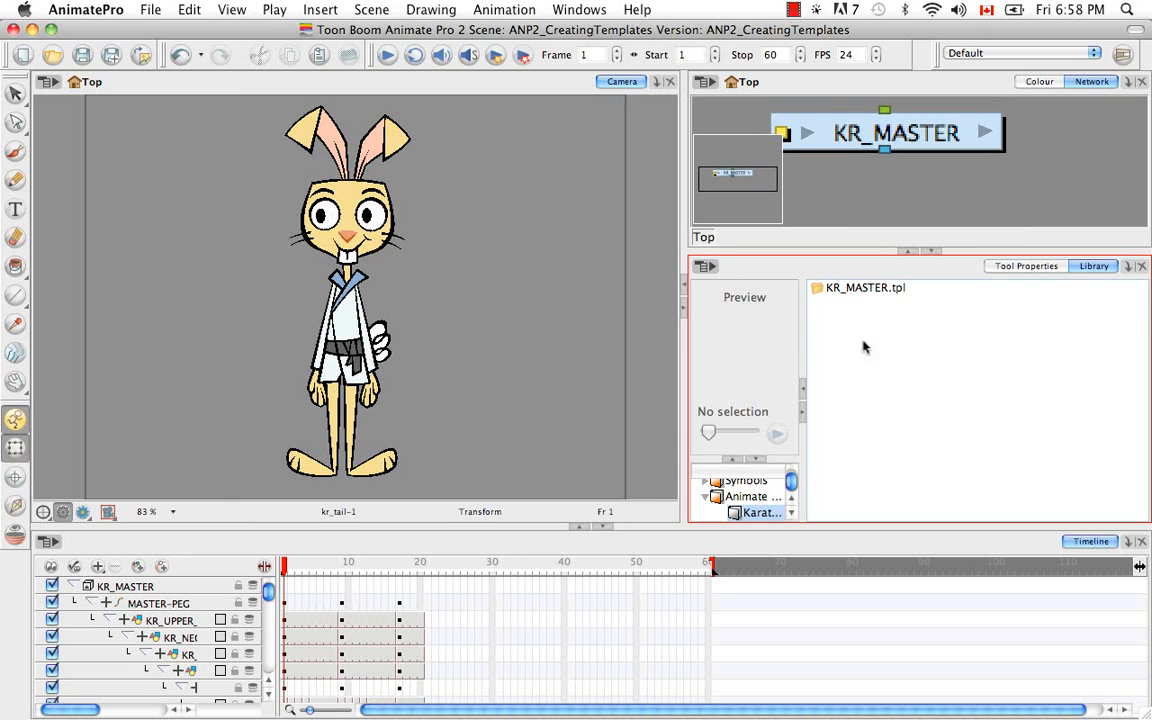
# Duplicate the KR_MASTER.tpl template within the KarateRabbit library folder.
pyautogui.click(866, 289)
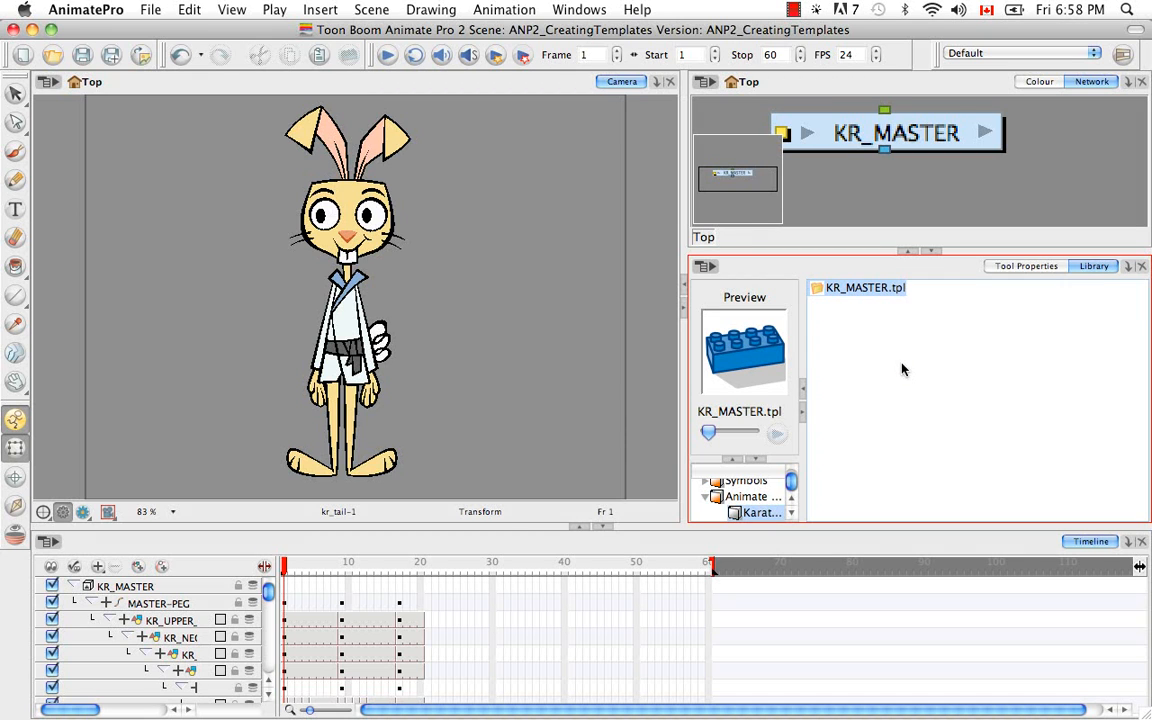
pyautogui.press('super')
pyautogui.press('super+c')
pyautogui.click(902, 372)
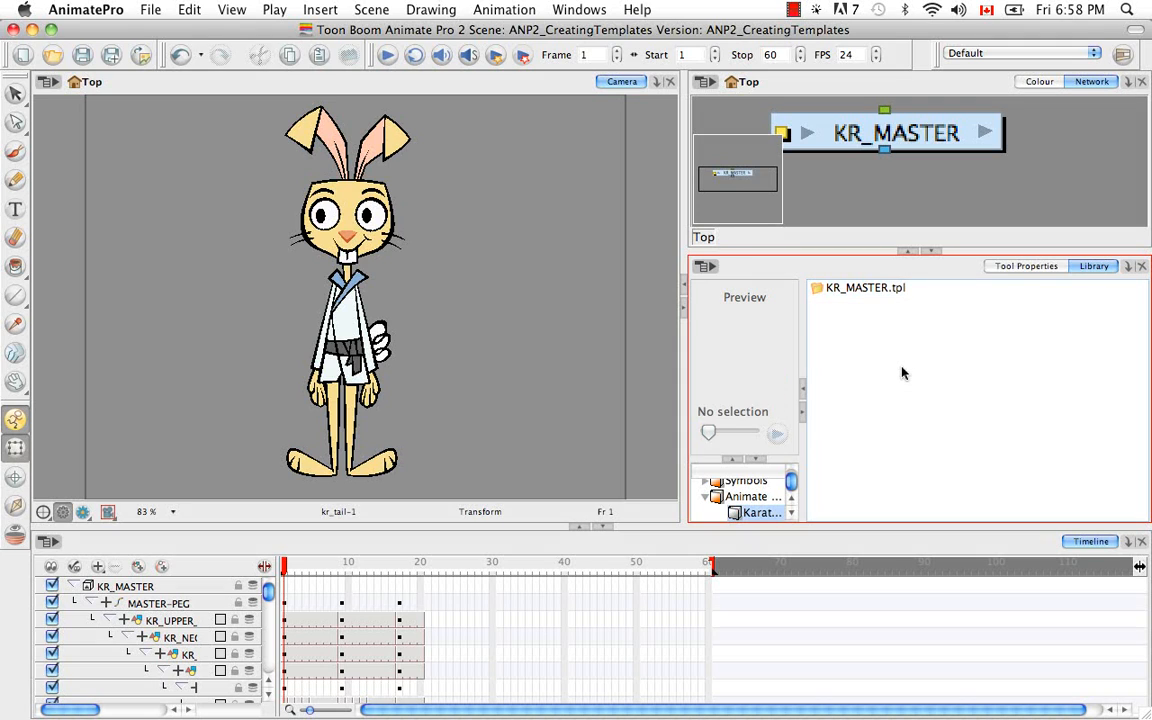
pyautogui.press('super+v')
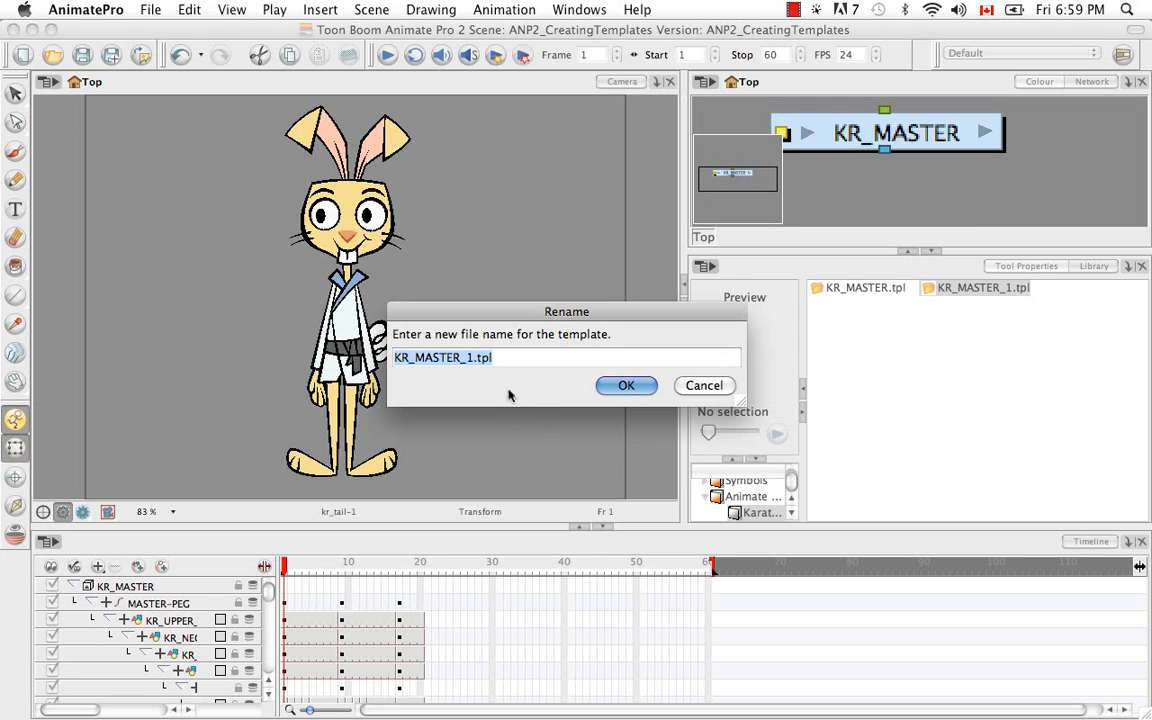
# Name the duplicated template KR_FULLFRONT.tpl and accept the name.
pyautogui.click(568, 367)
pyautogui.press('Left')
pyautogui.press('Left')
pyautogui.press('Left')
pyautogui.press('Left')
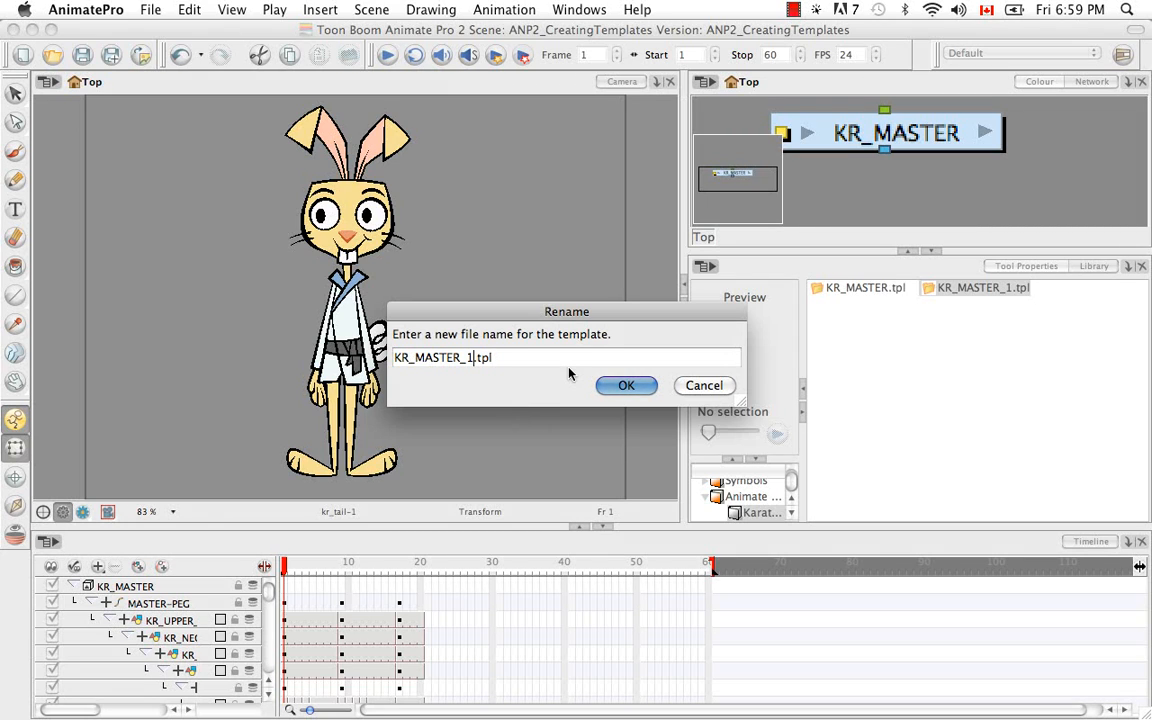
pyautogui.press('BackSpace')
pyautogui.press('BackSpace')
pyautogui.press('BackSpace')
pyautogui.press('BackSpace')
pyautogui.press('BackSpace')
pyautogui.press('BackSpace')
pyautogui.press('BackSpace')
pyautogui.press('BackSpace')
pyautogui.write('FULLFRONT')
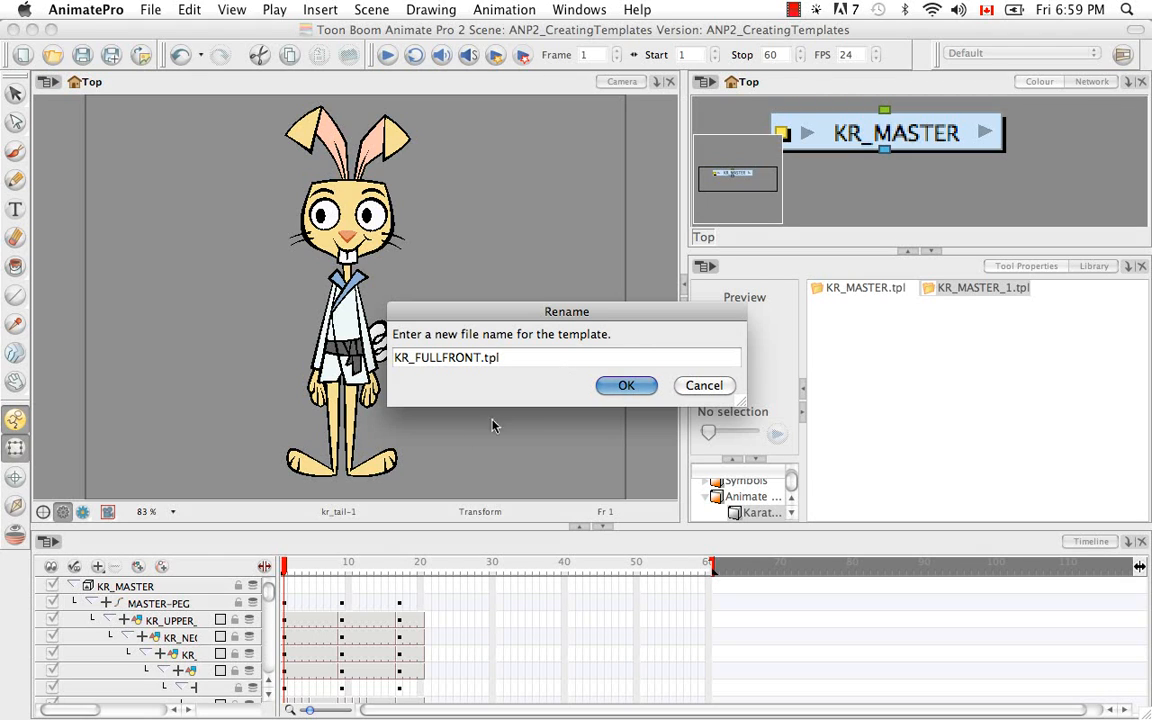
pyautogui.click(626, 386)
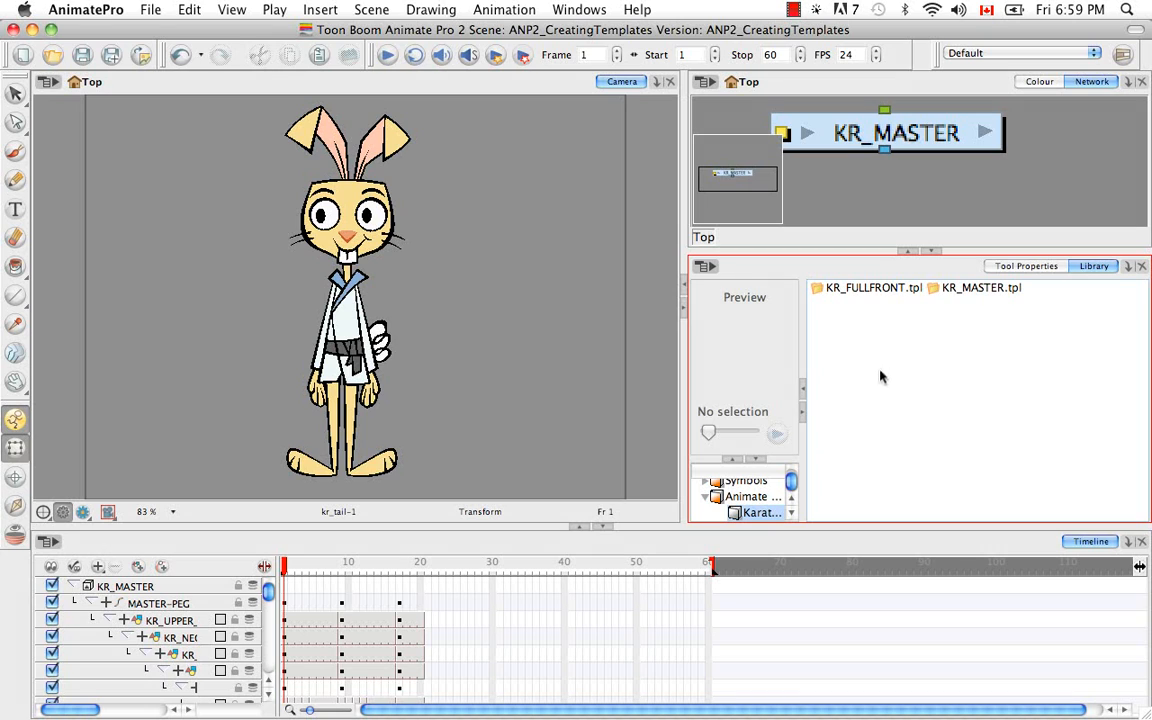
# Open the KR_FULLFRONT.tpl template for editing from the KarateRabbit library folder.
pyautogui.click(843, 290)
pyautogui.rightClick(845, 291)
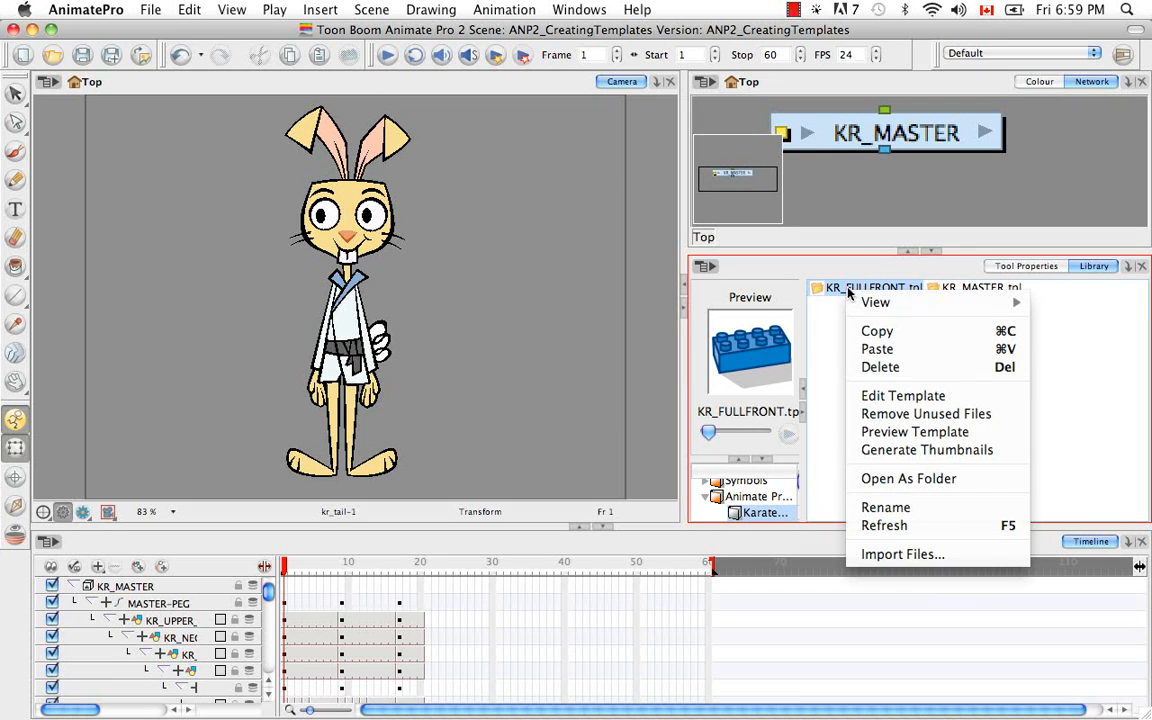
pyautogui.click(866, 396)
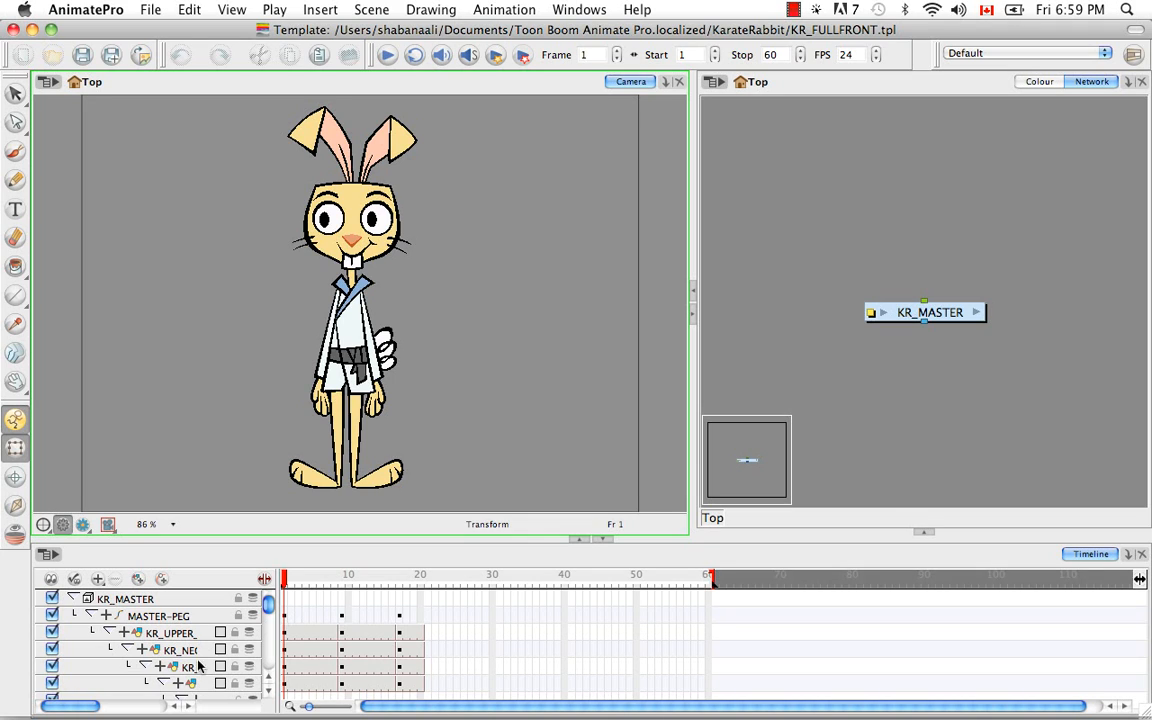
# Collapse the MASTER-PEG hierarchy and delete its keyframes and exposures from frame 2 to frame 20.
pyautogui.click(91, 615)
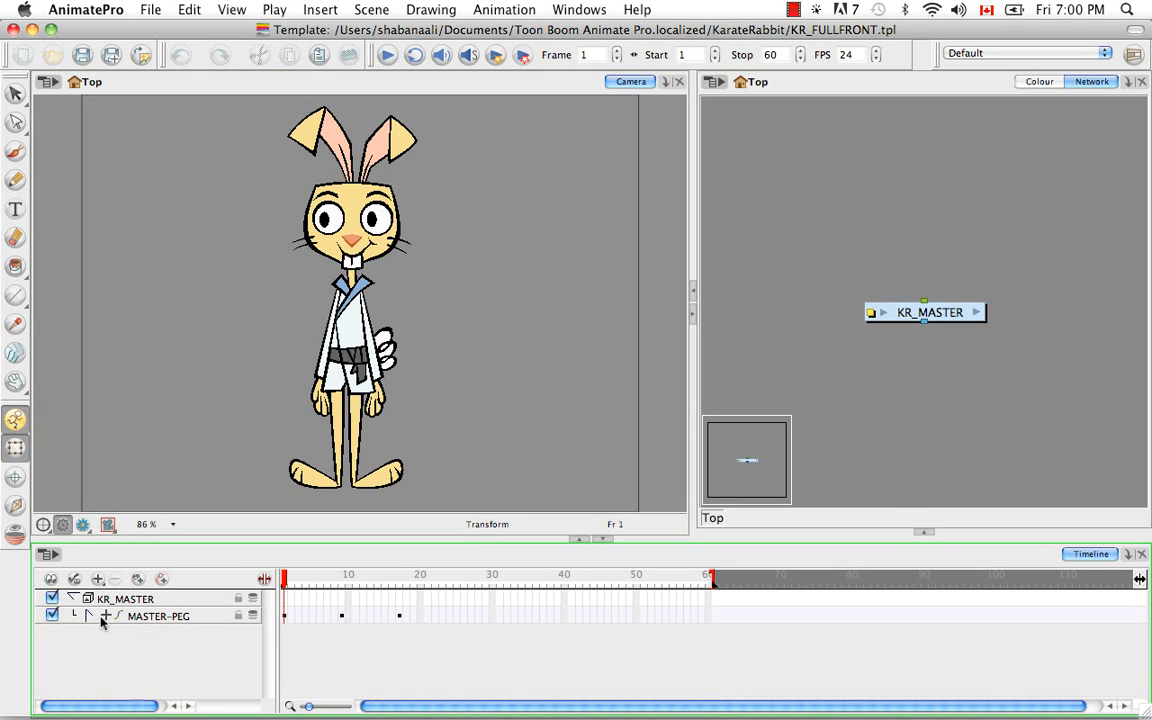
pyautogui.click(292, 617)
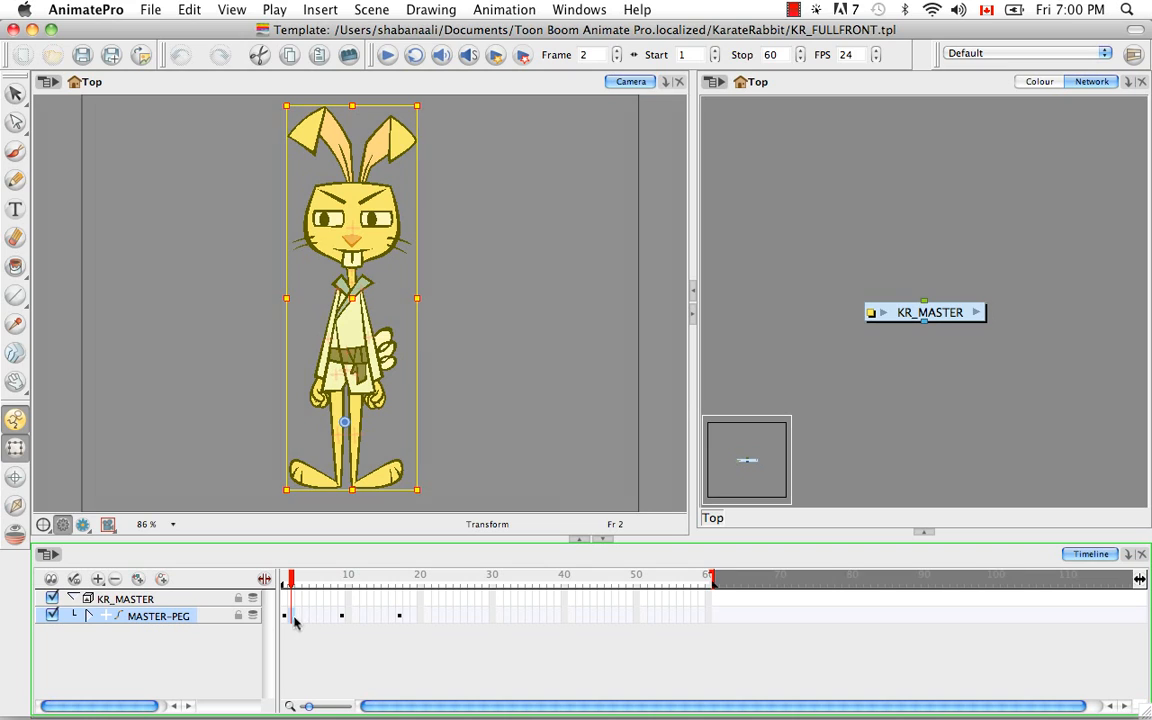
pyautogui.keyDown('shift'); pyautogui.click(421, 617); pyautogui.keyUp('shift')
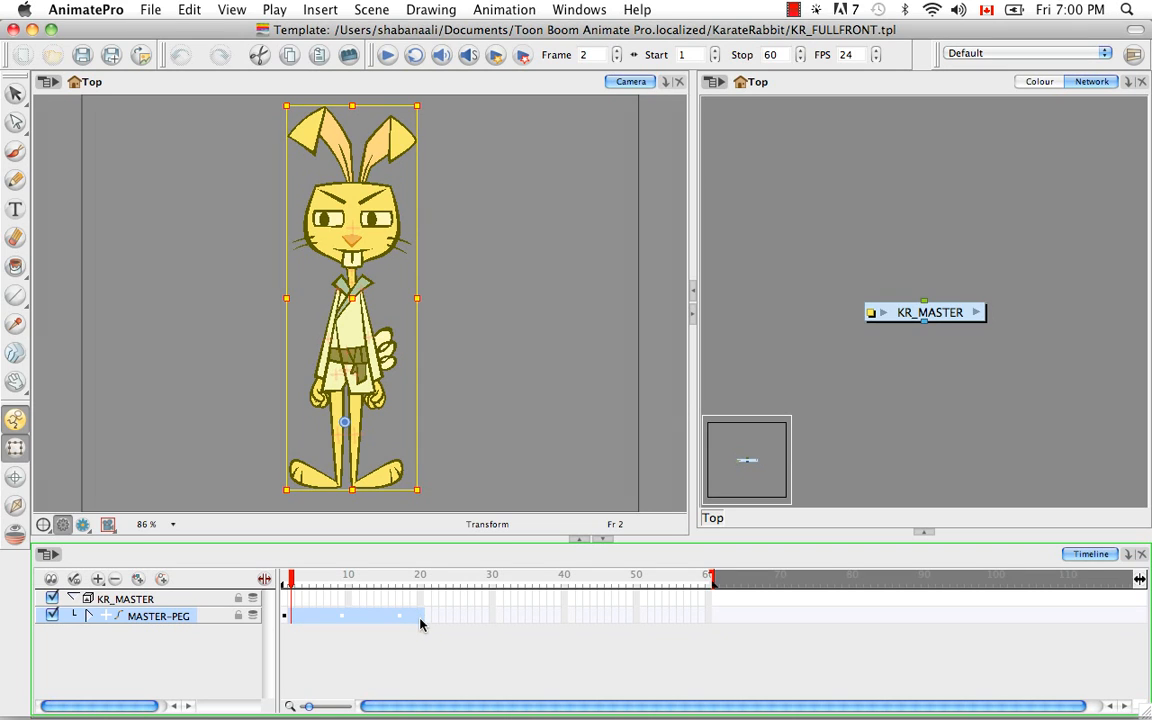
pyautogui.press('Delete')
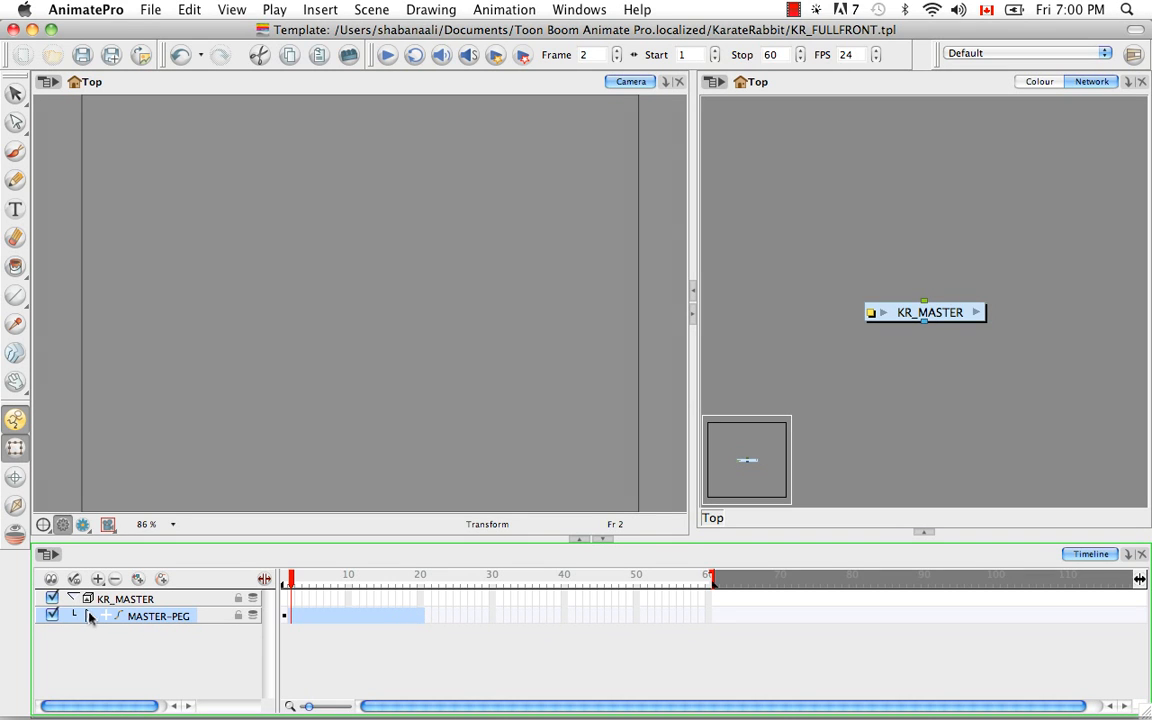
# Expand the MASTER-PEG hierarchy to check its layers and shorten the scene to end at frame 1.
pyautogui.click(88, 616)
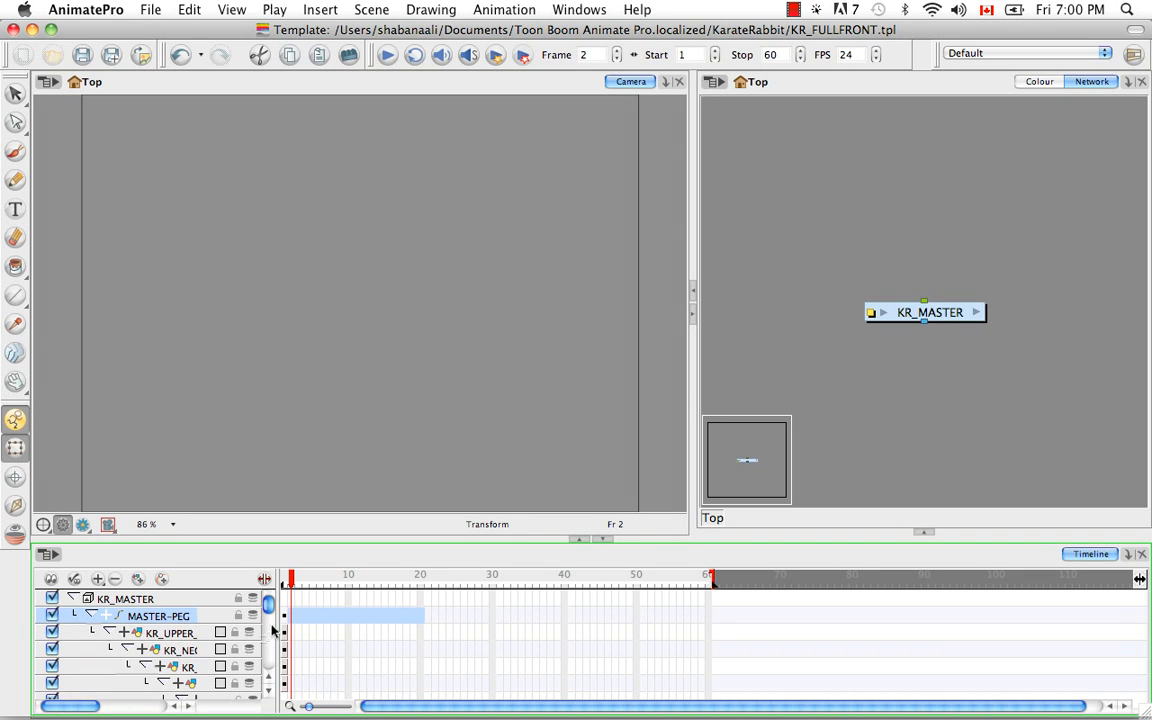
pyautogui.moveTo(268, 605)
pyautogui.mouseDown()
pyautogui.moveTo(268, 662)
pyautogui.moveTo(268, 602)
pyautogui.mouseUp()
pyautogui.moveTo(712, 580); pyautogui.dragTo(286, 587)
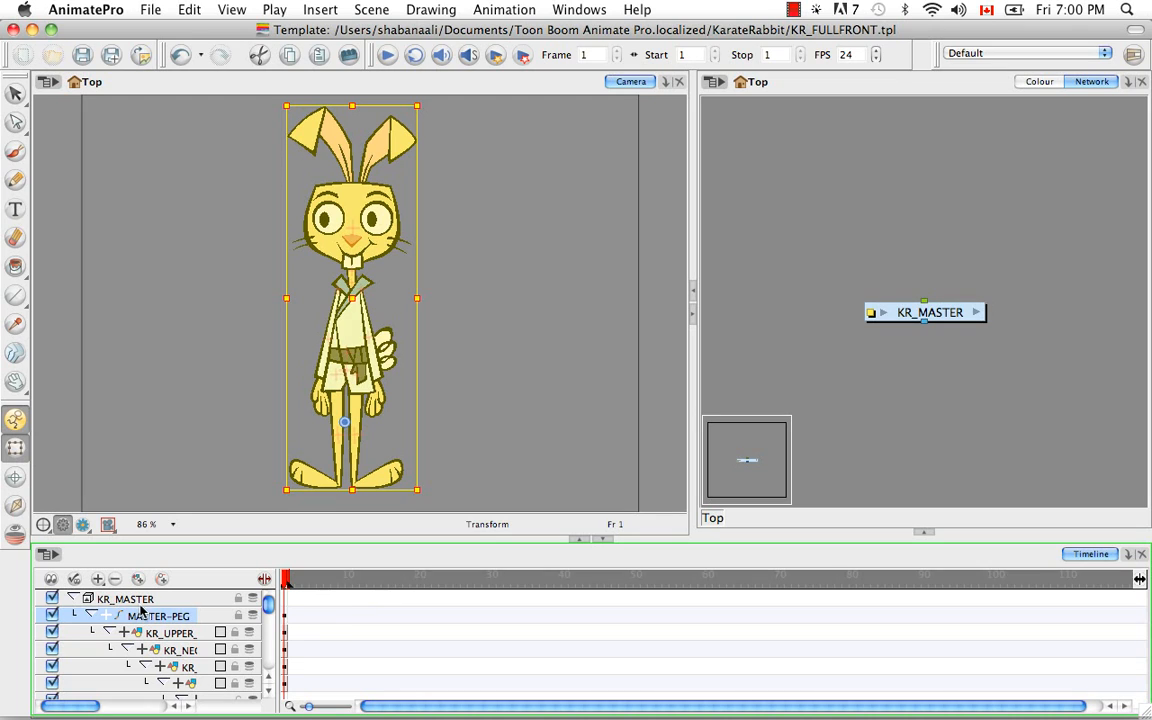
# Collapse the KR_MASTER group, rename it KR_FULLFRONT and save the template, accepting the save confirmation.
pyautogui.click(72, 598)
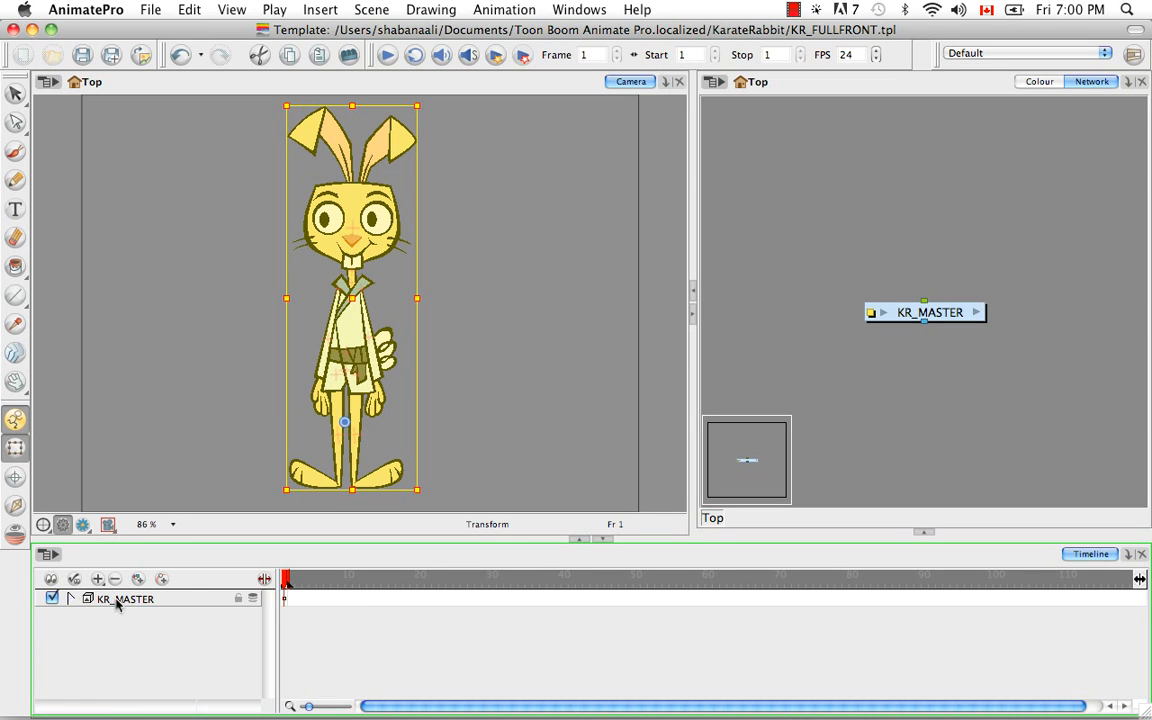
pyautogui.click(117, 600)
pyautogui.doubleClick(146, 600)
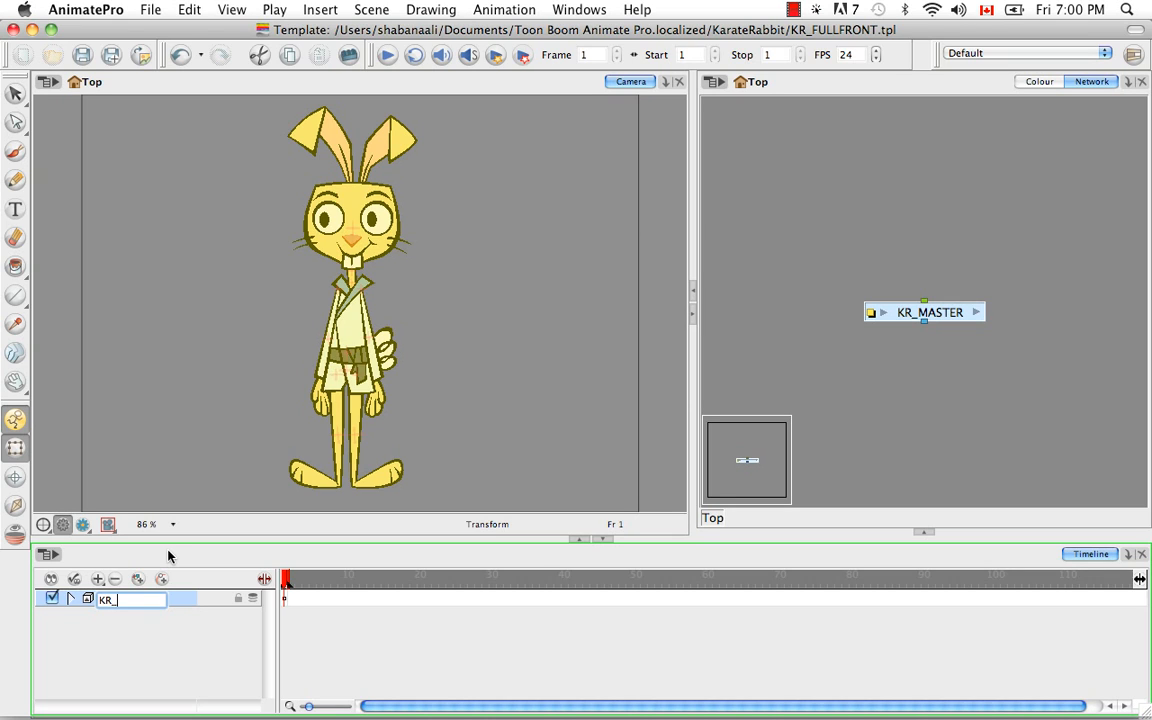
pyautogui.write('KR_FULLFRONT')
pyautogui.press('Return')
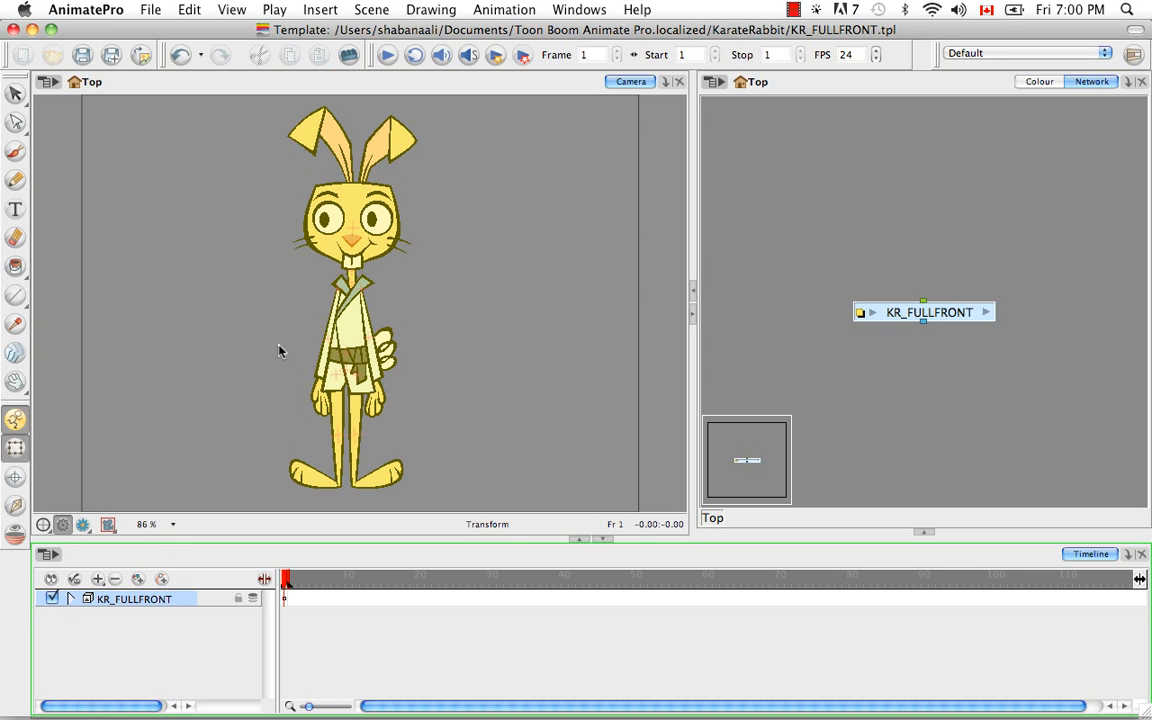
pyautogui.click(82, 55)
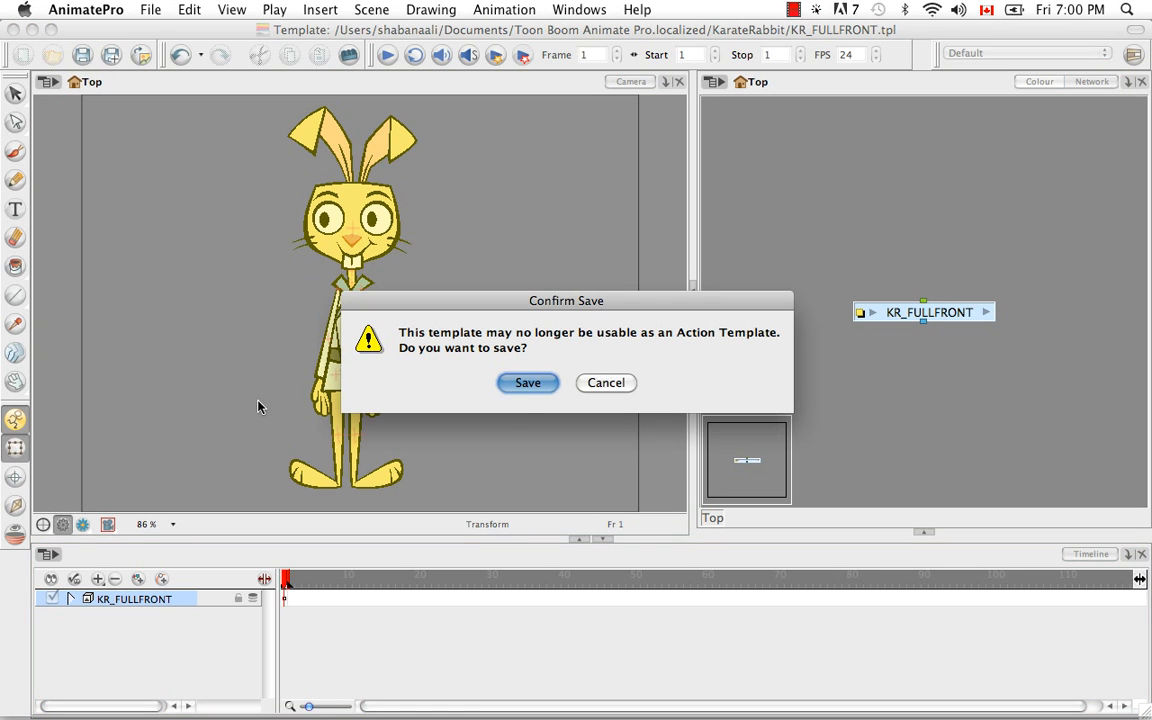
pyautogui.click(527, 382)
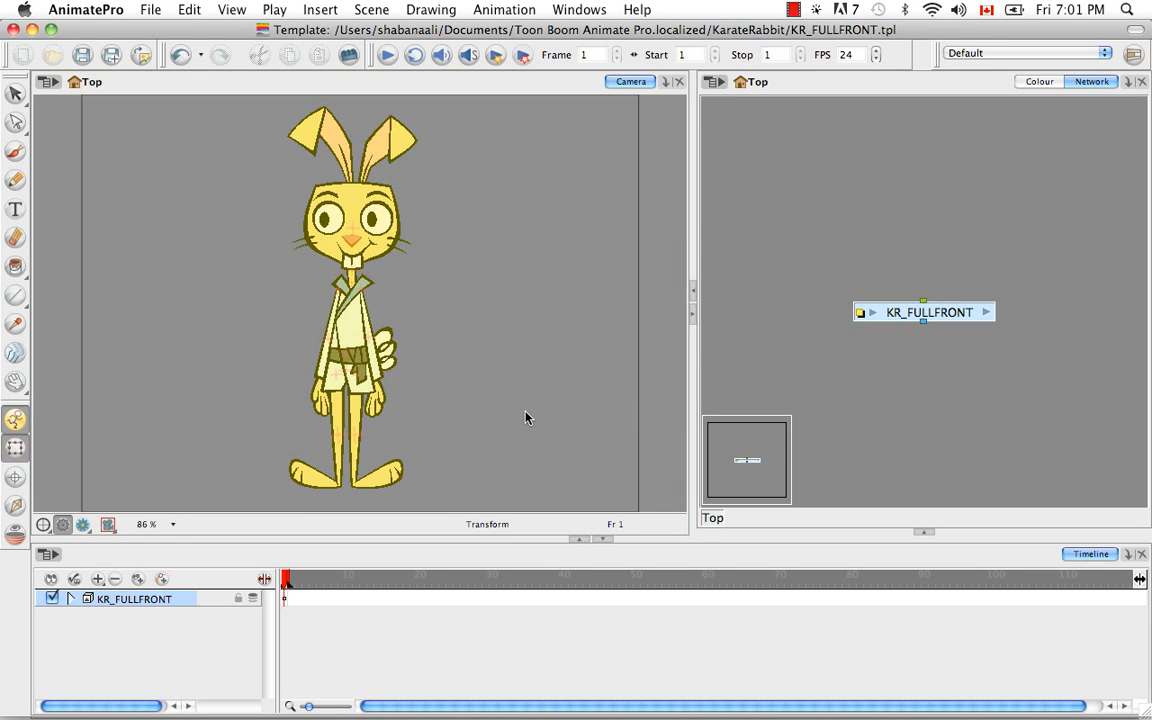
# Close the KR_FULLFRONT template and duplicate KR_MASTER.tpl in the KarateRabbit library folder.
pyautogui.click(12, 30)
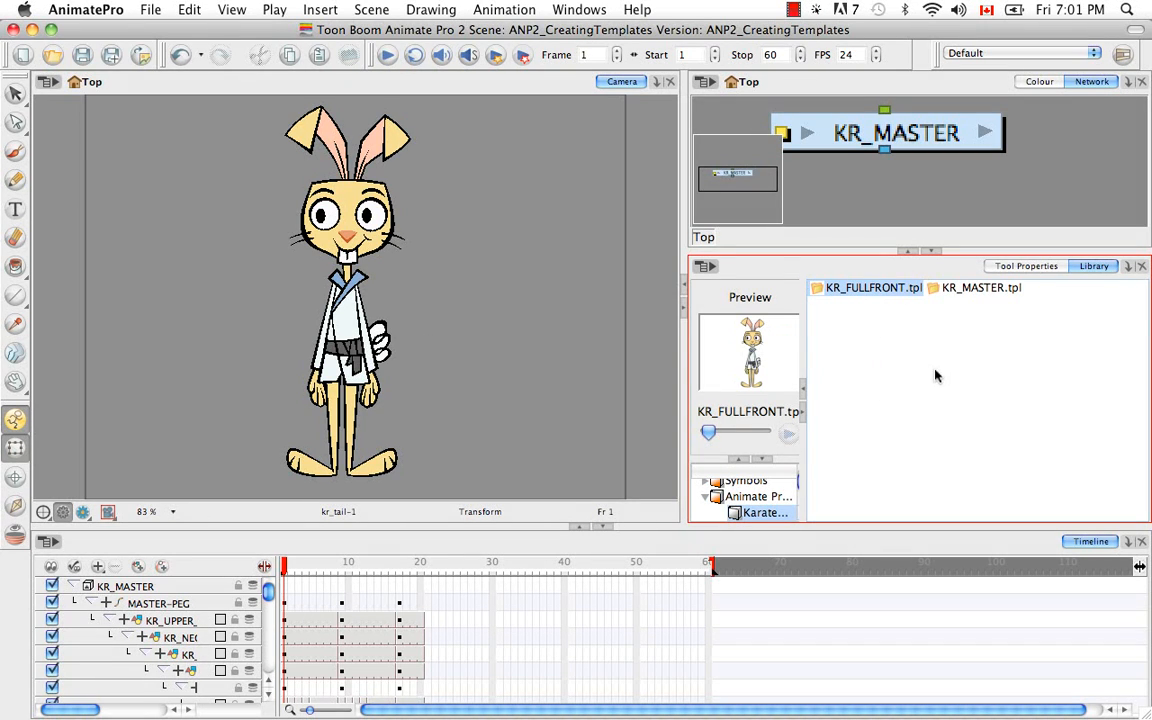
pyautogui.click(968, 289)
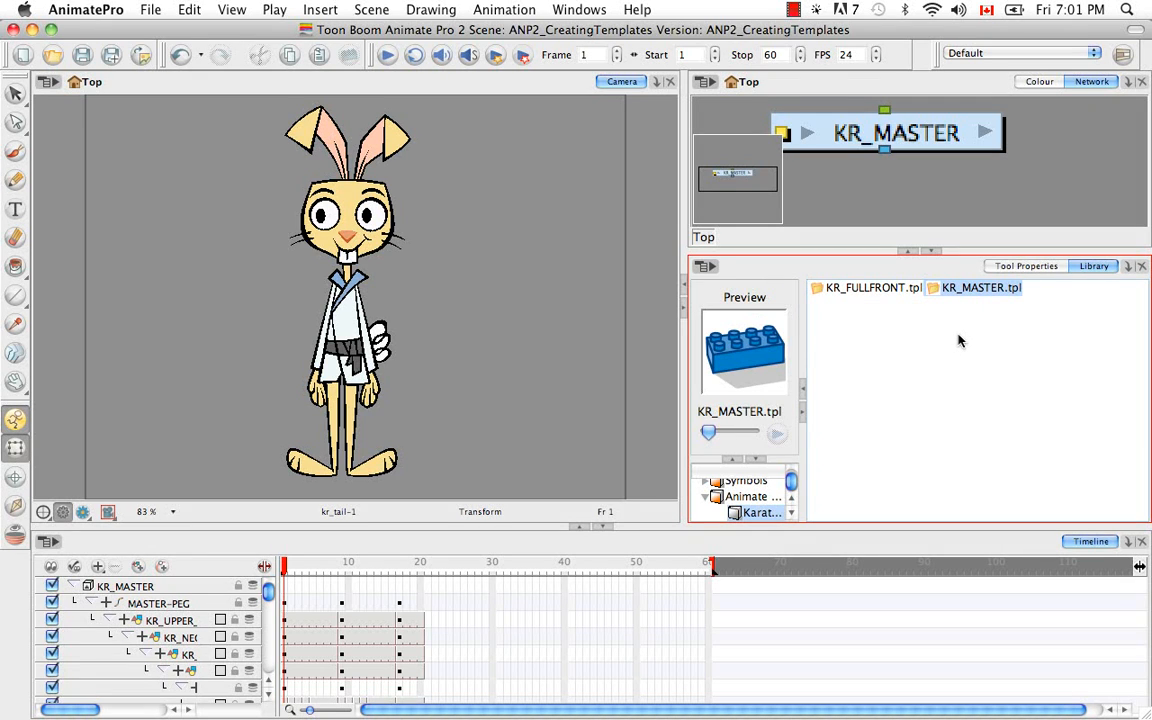
pyautogui.press('cmd+c')
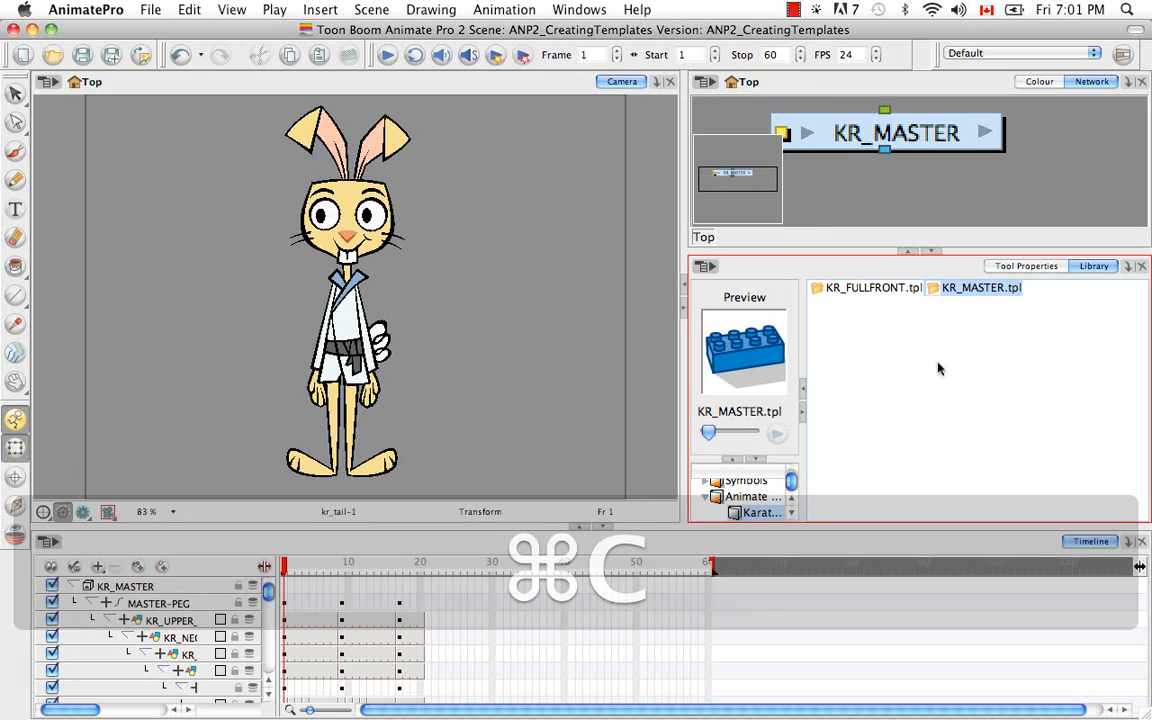
pyautogui.click(936, 370)
pyautogui.press('super+v')
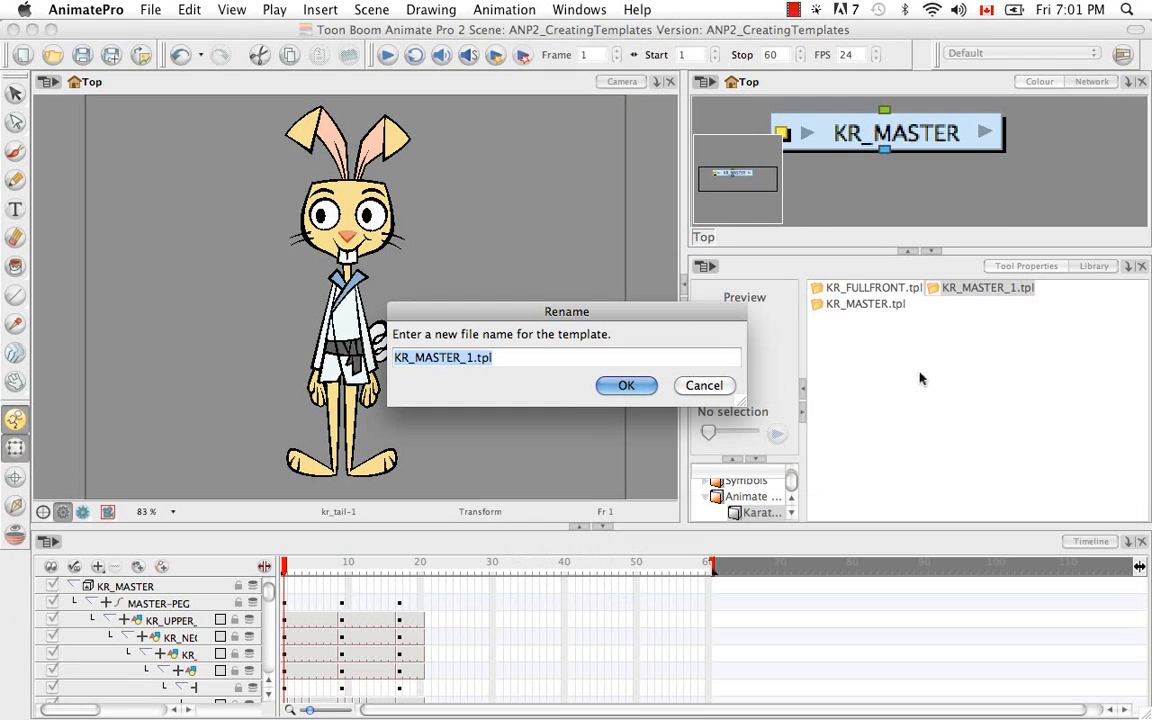
# Name the duplicated template KR_FULL3Q.tpl.
pyautogui.click(470, 358)
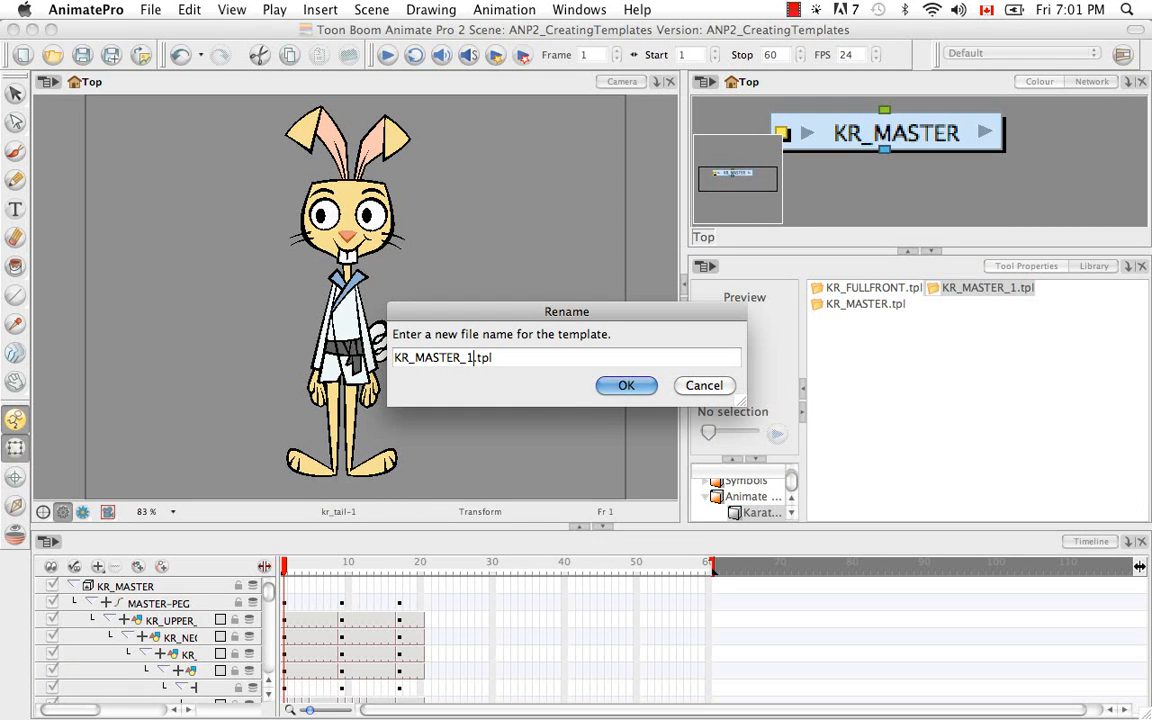
pyautogui.press('BackSpace')
pyautogui.press('BackSpace')
pyautogui.press('BackSpace')
pyautogui.press('BackSpace')
pyautogui.press('BackSpace')
pyautogui.press('BackSpace')
pyautogui.press('BackSpace')
pyautogui.press('BackSpace')
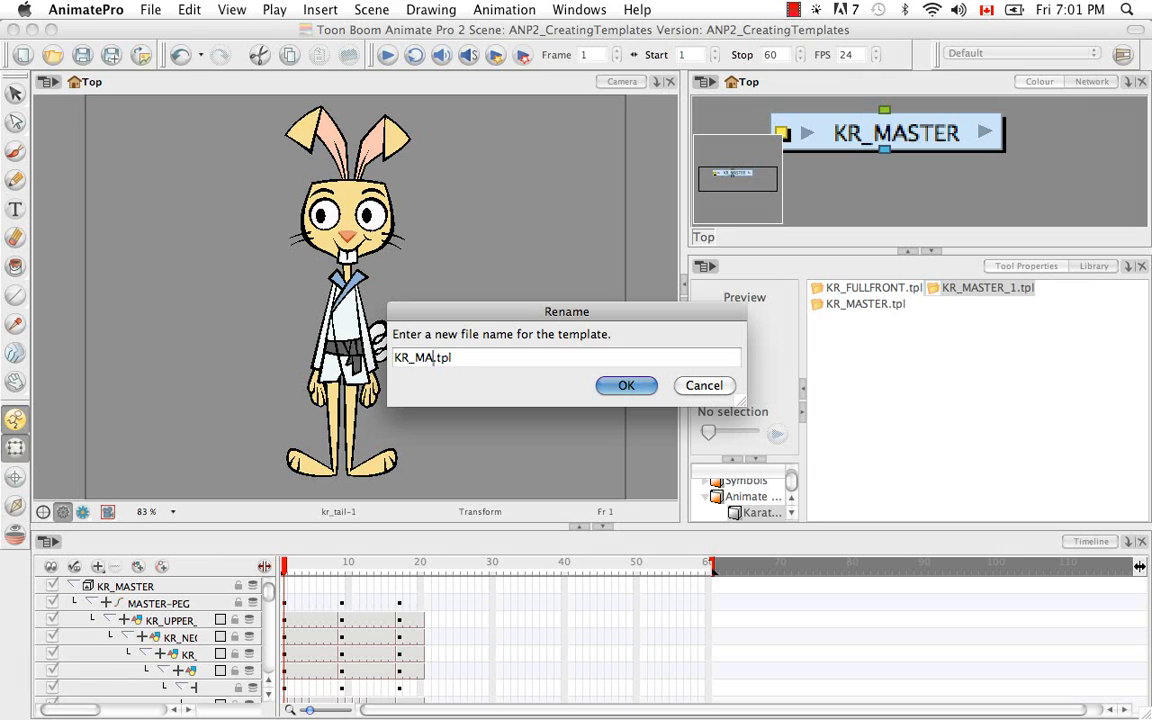
pyautogui.write('FULL3Q')
pyautogui.click(625, 386)
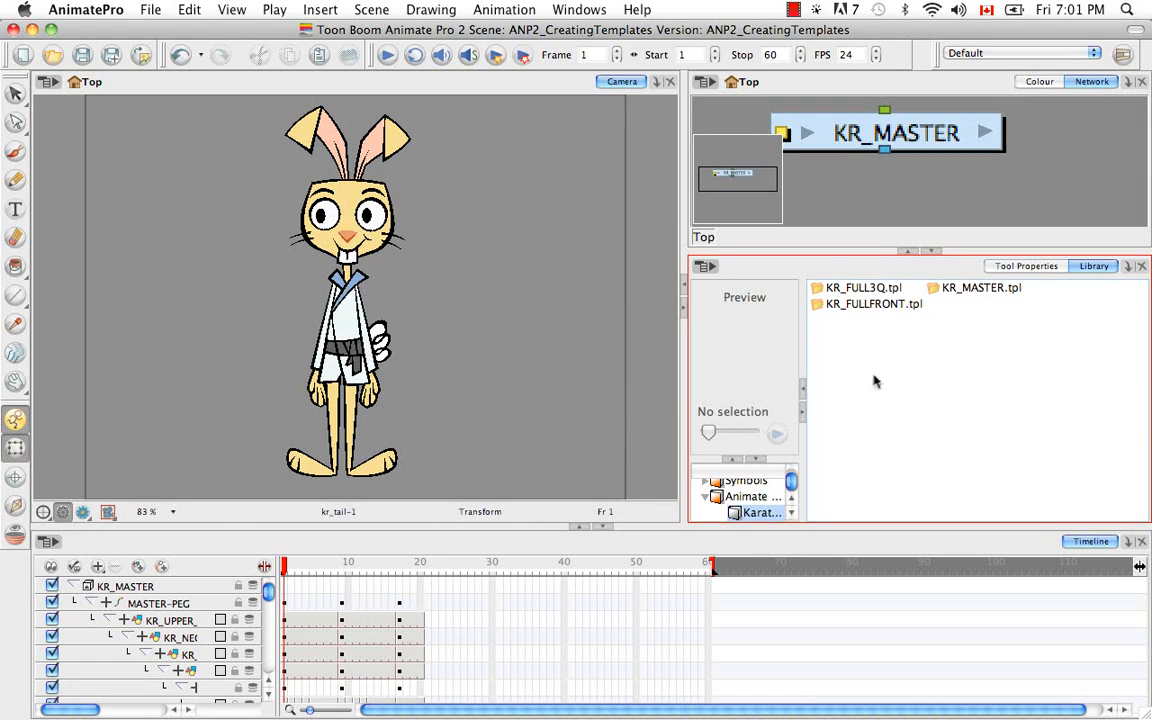
# Open the KR_FULL3Q.tpl template for editing from the library.
pyautogui.click(861, 289)
pyautogui.rightClick(861, 292)
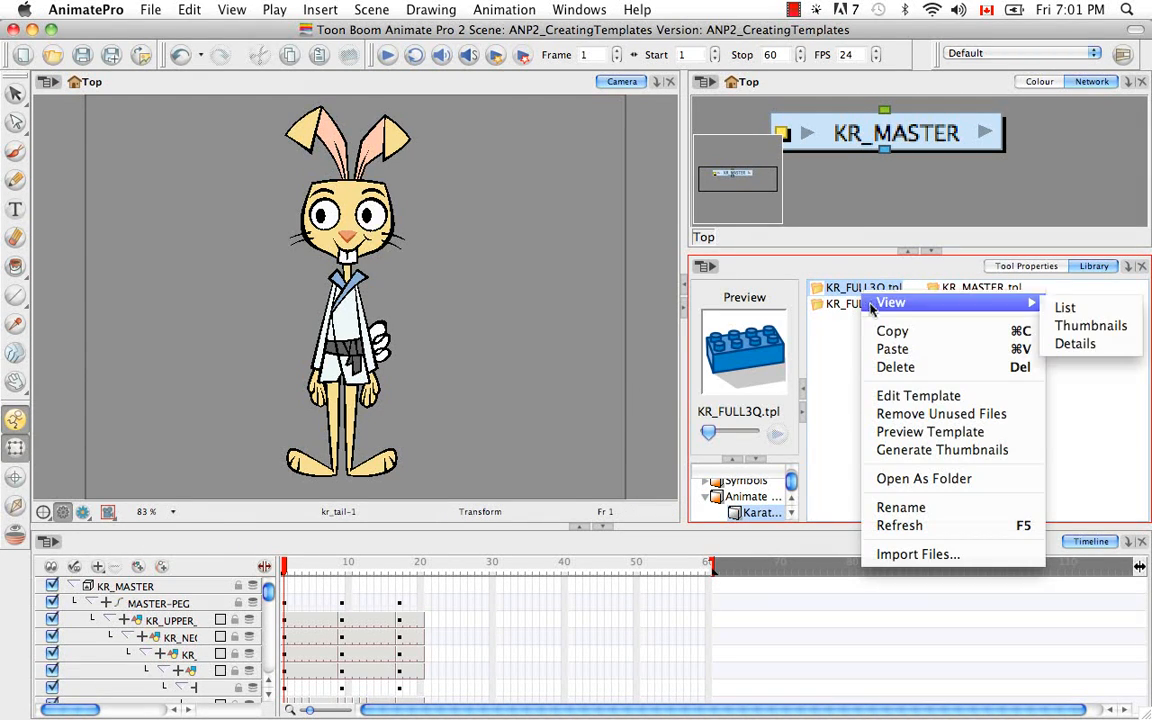
pyautogui.click(898, 397)
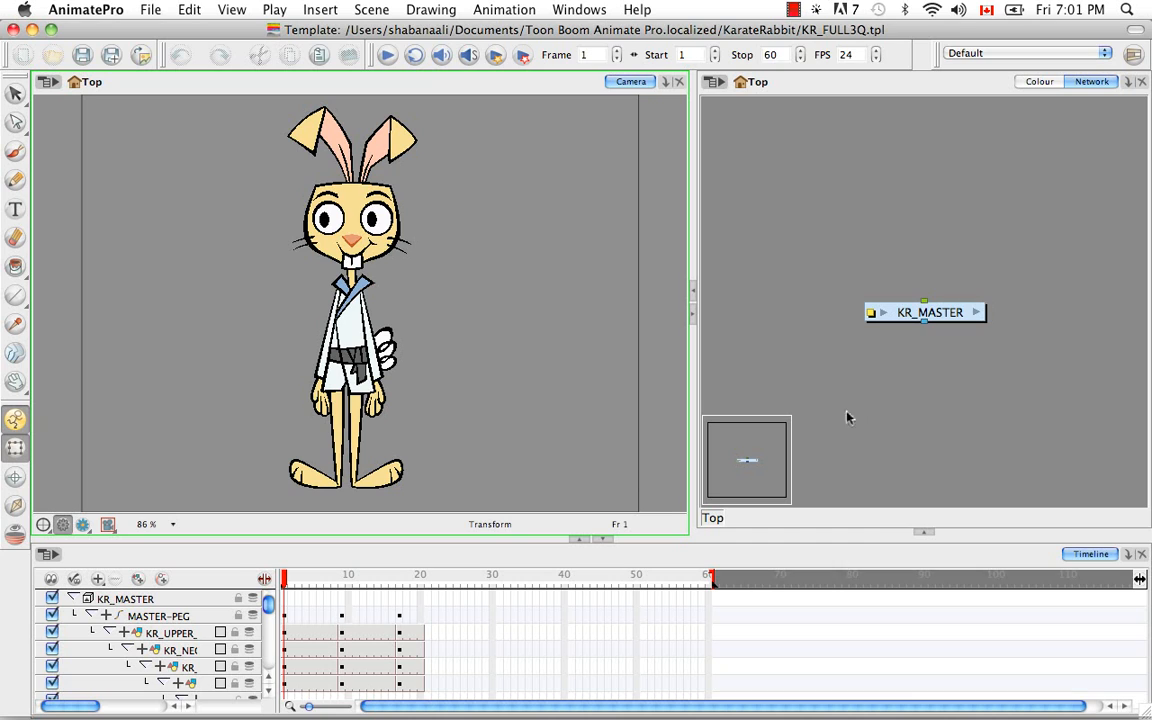
# Collapse the MASTER-PEG hierarchy and delete its keyframes and exposures from frame 1 to frame 8.
pyautogui.click(342, 617)
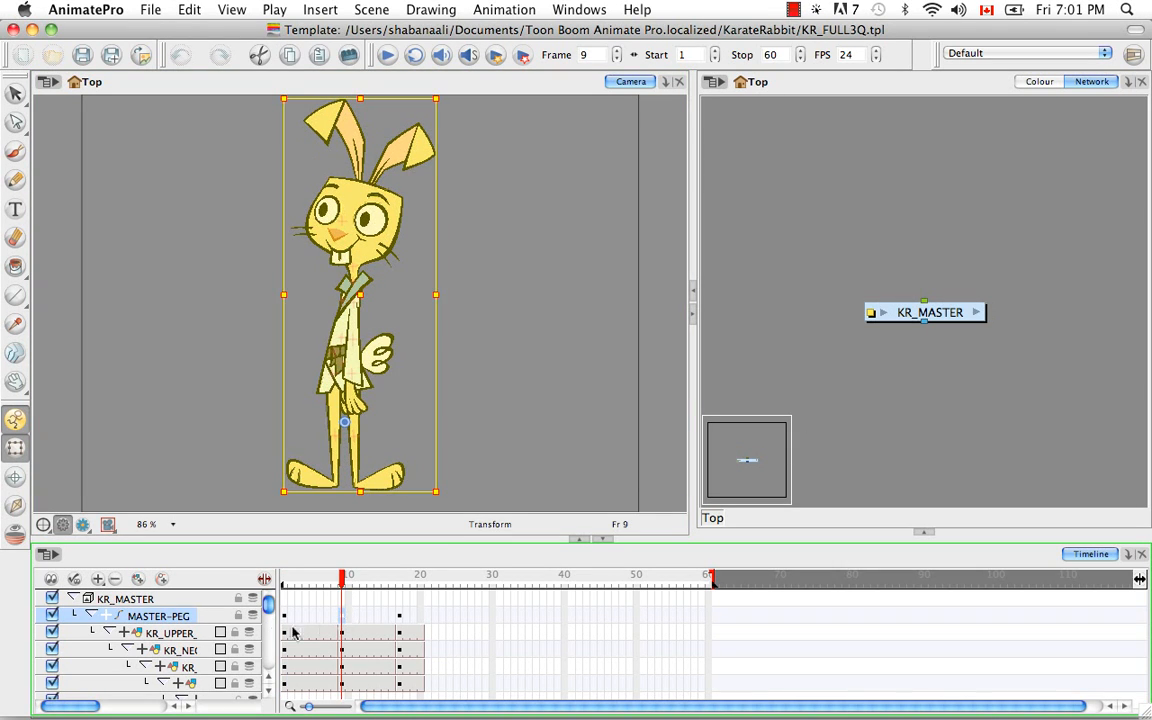
pyautogui.click(90, 616)
pyautogui.click(334, 618)
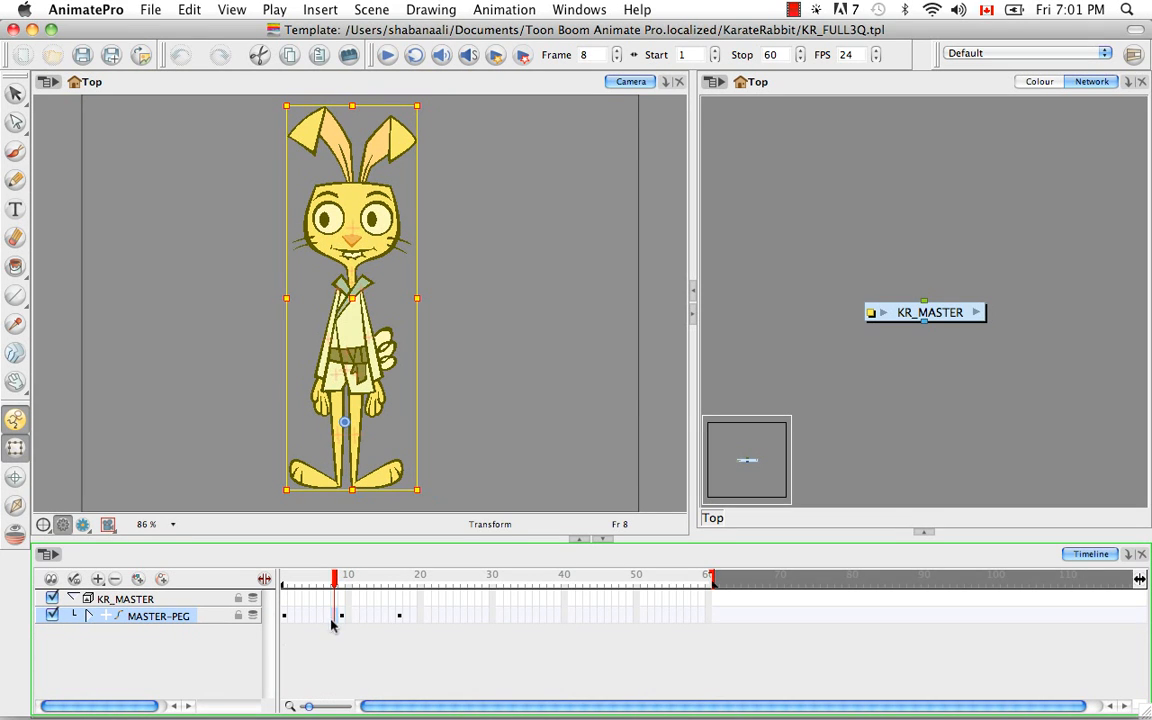
pyautogui.moveTo(283, 617); pyautogui.dragTo(327, 651)
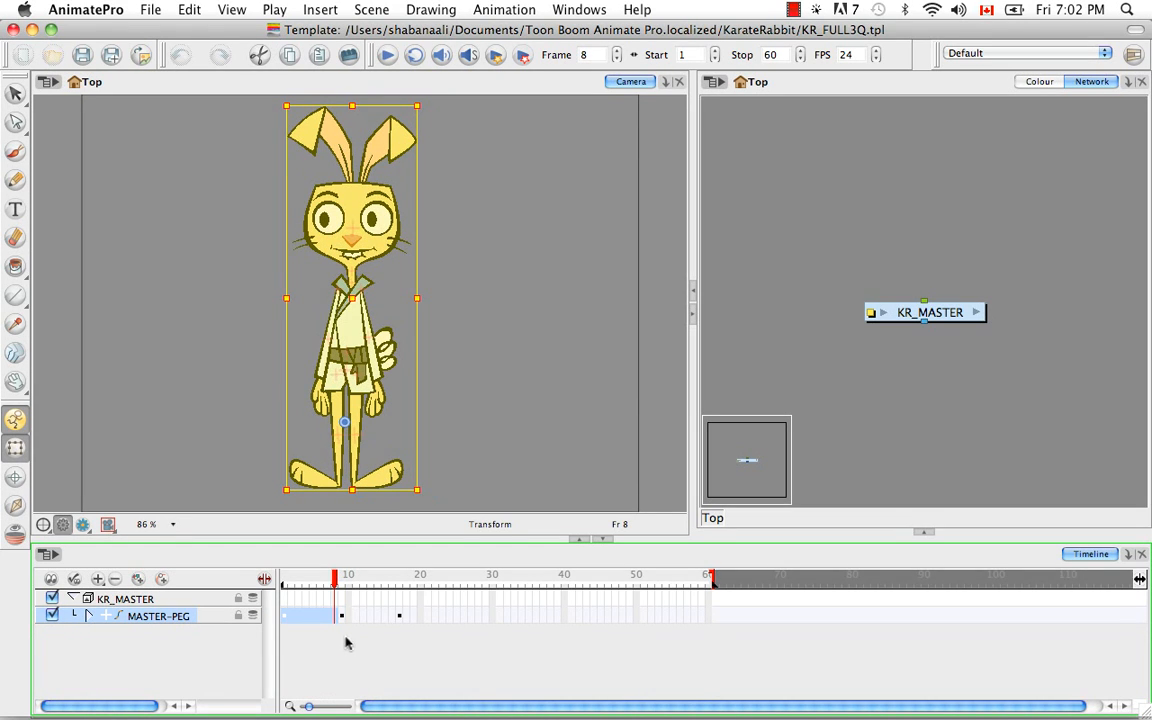
pyautogui.press('Delete')
# Delete the MASTER-PEG keyframes and exposures from frame 10 to frame 20 and move the three-quarter pose from frame 9 to frame 1.
pyautogui.click(349, 618)
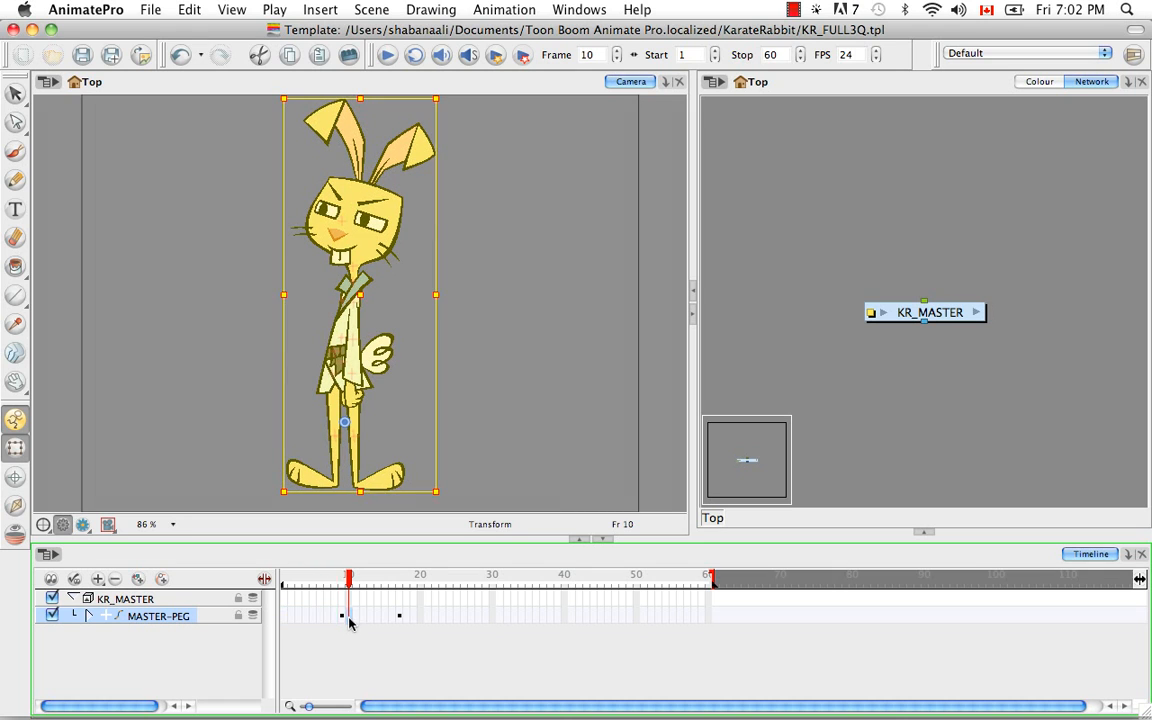
pyautogui.keyDown('shift'); pyautogui.click(420, 617); pyautogui.keyUp('shift')
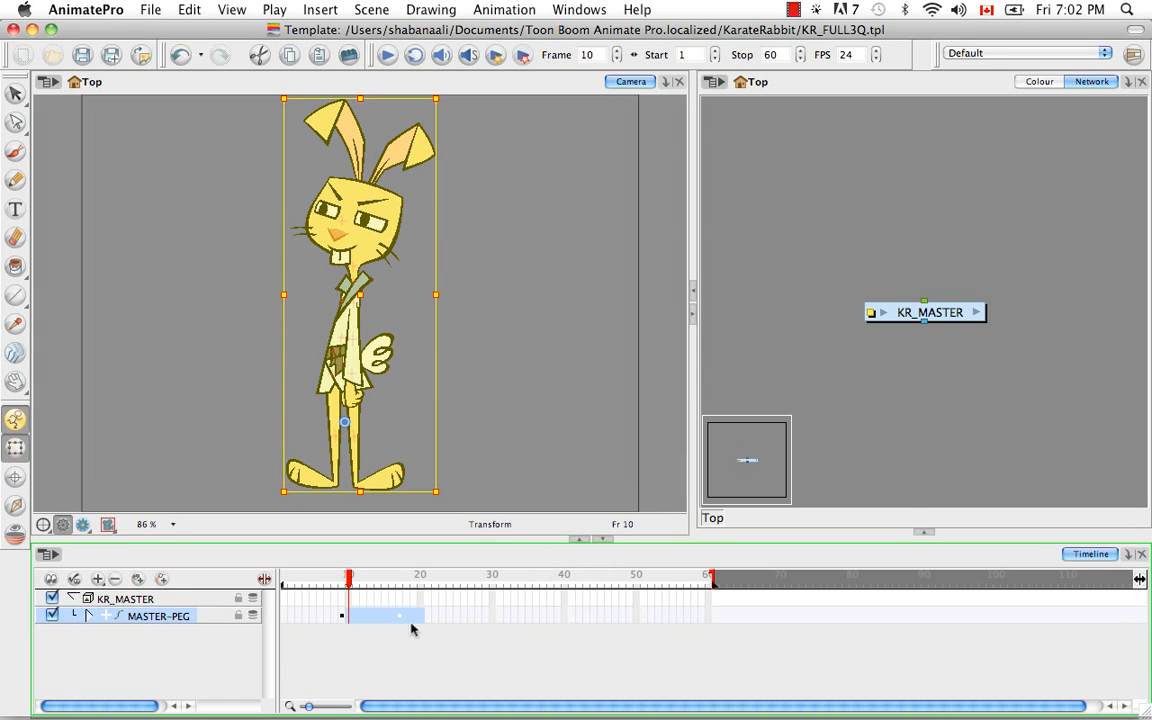
pyautogui.press('BackSpace')
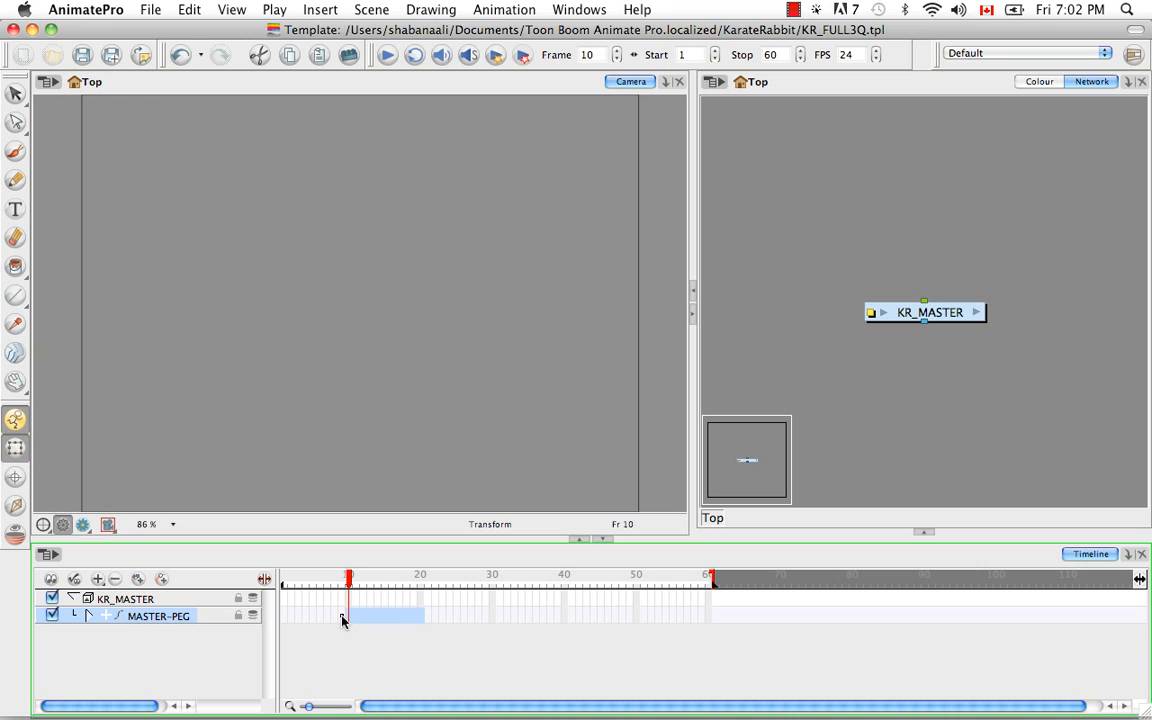
pyautogui.click(341, 617)
pyautogui.moveTo(342, 619); pyautogui.dragTo(284, 615)
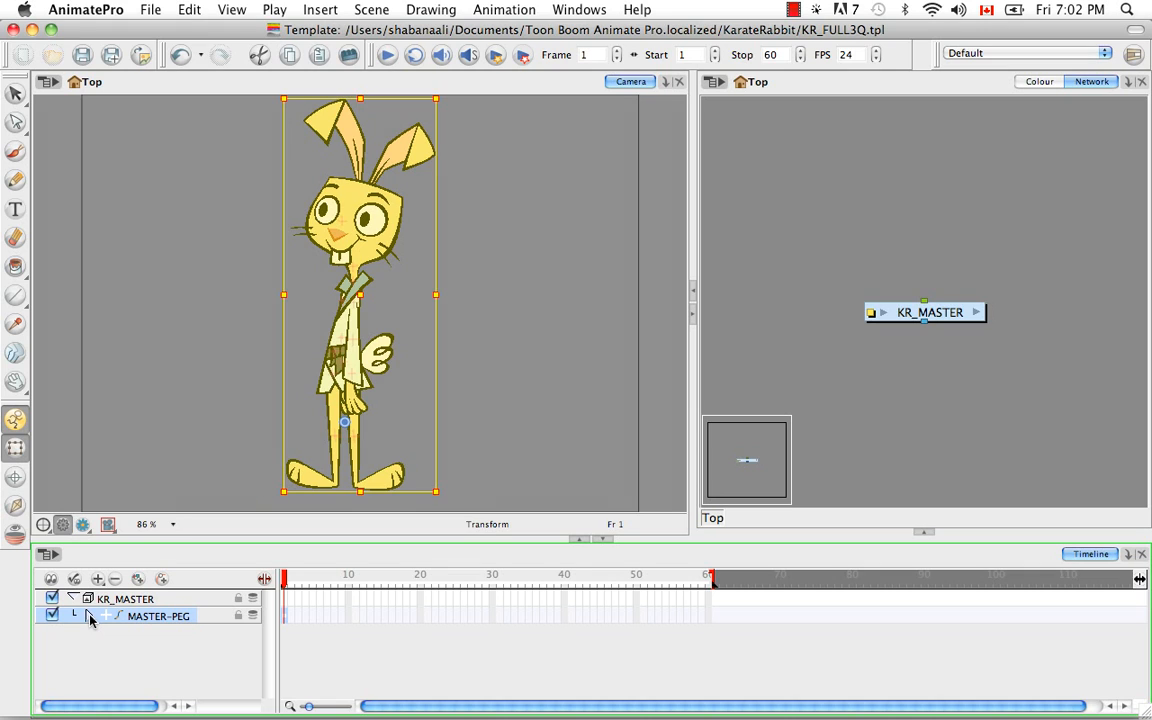
# Expand the MASTER-PEG hierarchy to check its layers, collapse it again and shorten the scene to end at frame 1.
pyautogui.click(89, 616)
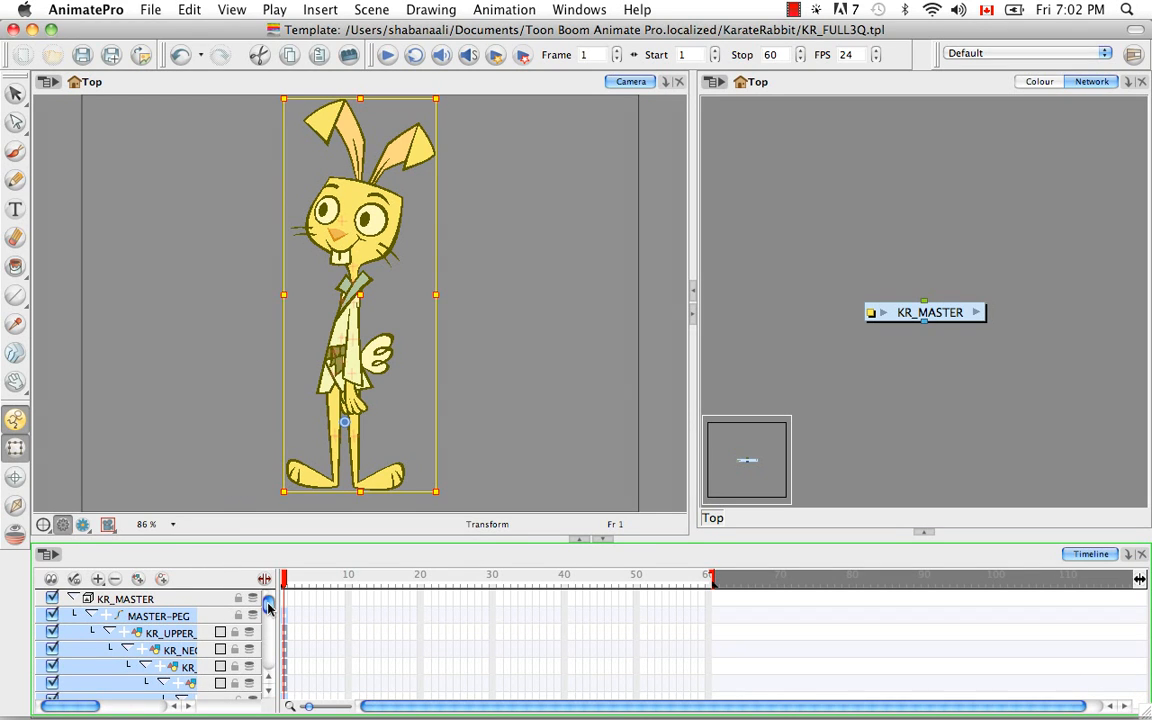
pyautogui.scroll(-5, 268, 607)
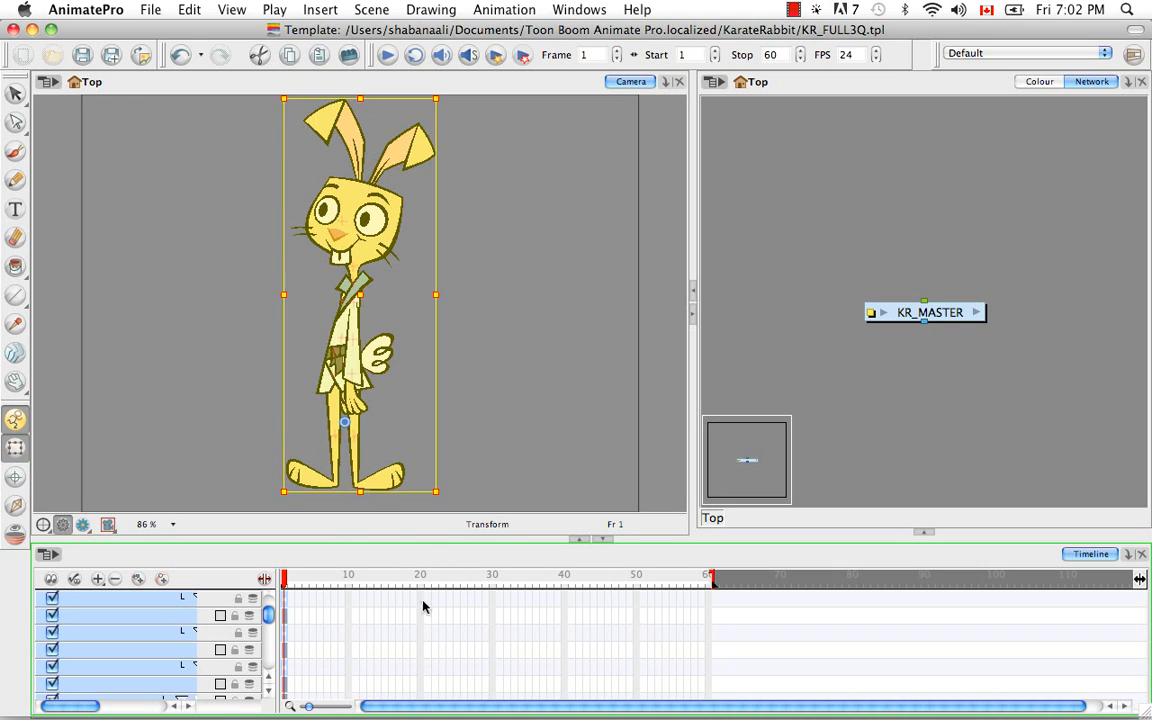
pyautogui.click(420, 615)
pyautogui.click(285, 580)
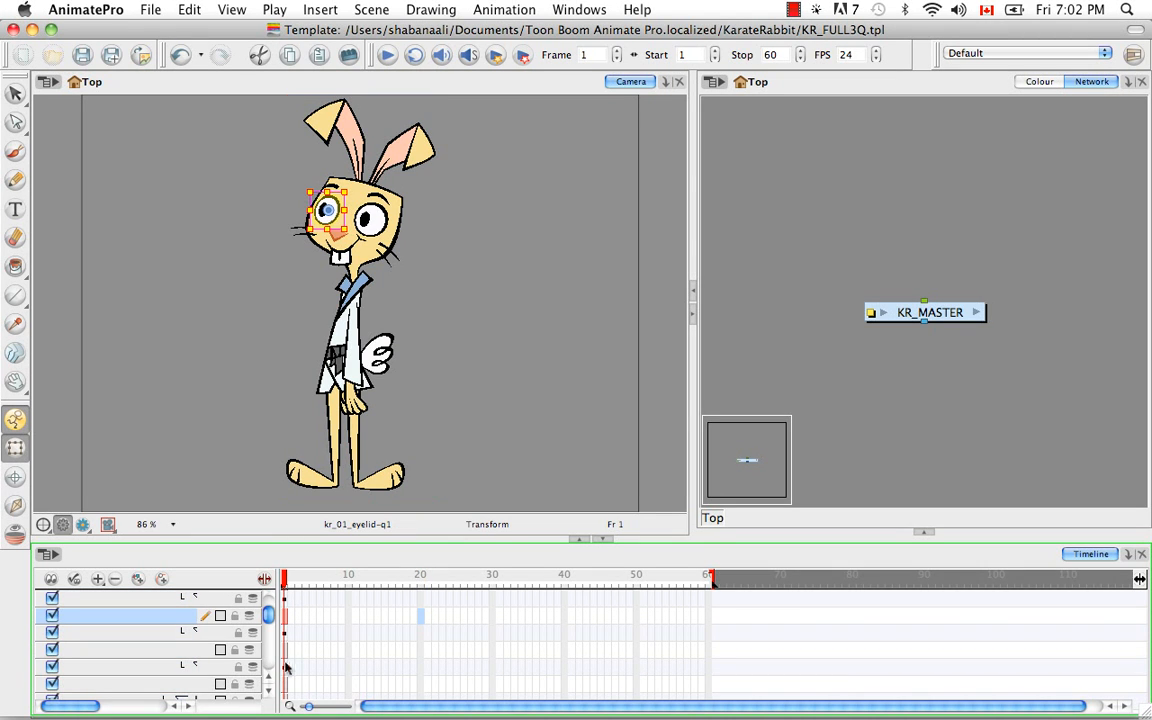
pyautogui.moveTo(269, 617)
pyautogui.mouseDown()
pyautogui.moveTo(270, 672)
pyautogui.moveTo(269, 603)
pyautogui.mouseUp()
pyautogui.click(90, 616)
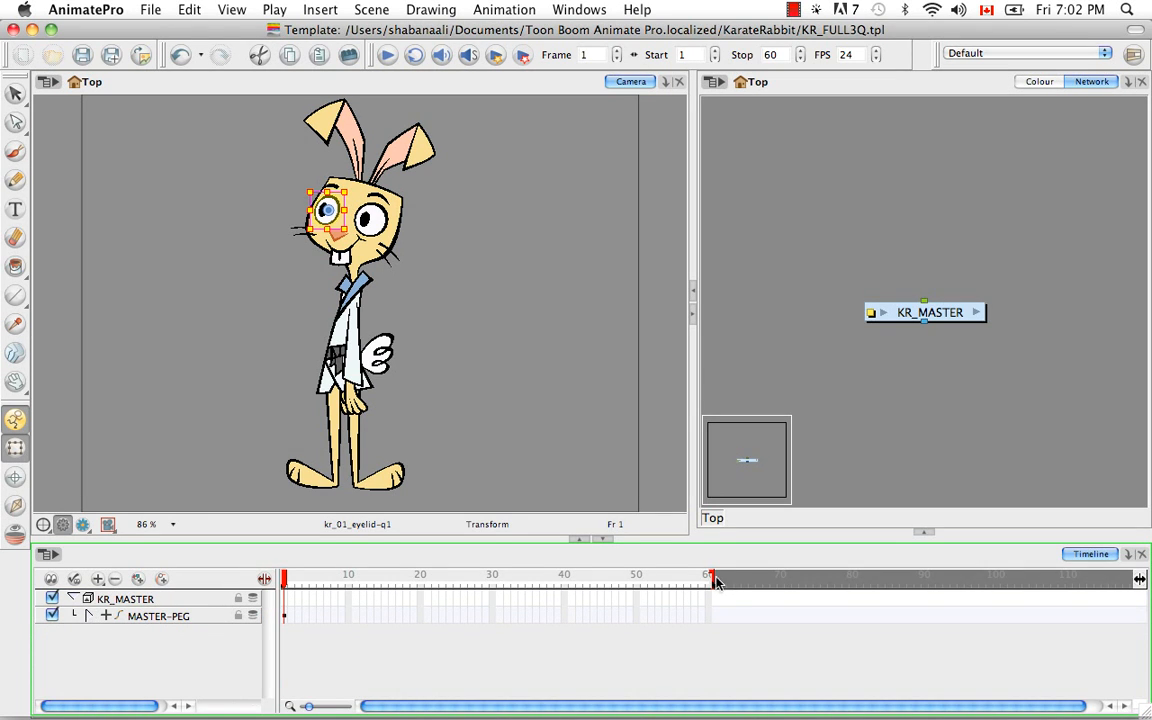
pyautogui.moveTo(713, 582); pyautogui.dragTo(286, 580)
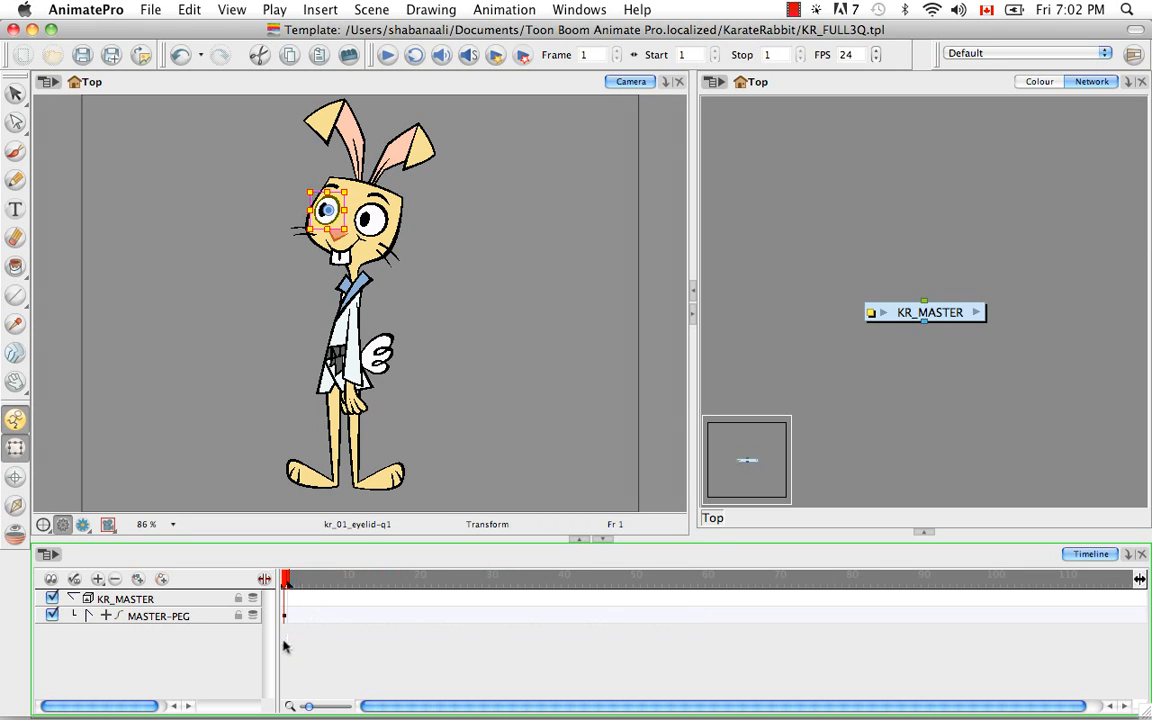
# Collapse the KR_MASTER group and rename it KR_FULL3Q.
pyautogui.click(72, 598)
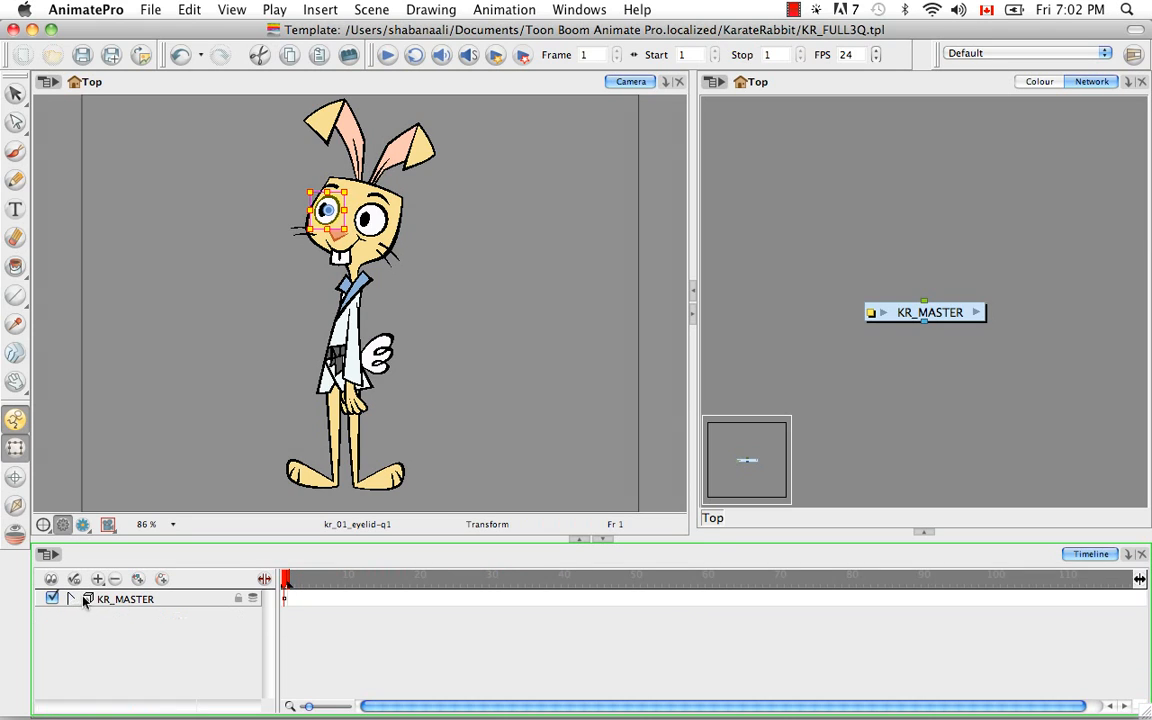
pyautogui.click(128, 599)
pyautogui.doubleClick(134, 600)
pyautogui.press('BackSpace')
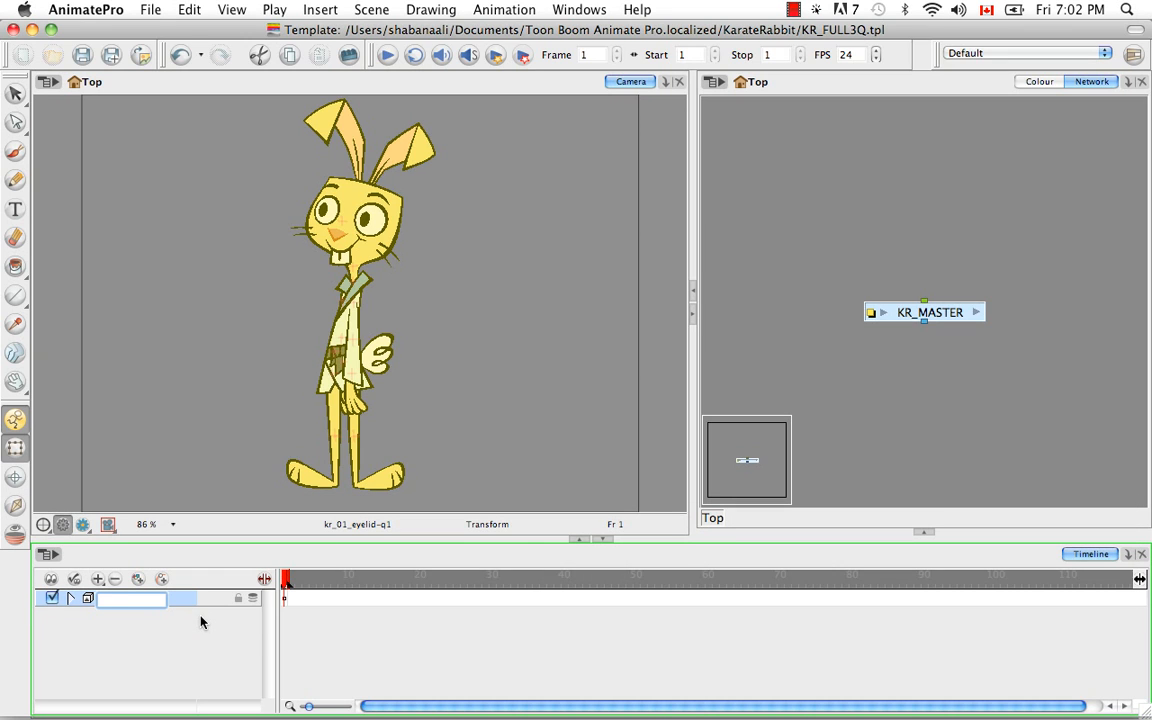
pyautogui.write('KR_FULL3QW')
pyautogui.press('BackSpace')
pyautogui.press('Return')
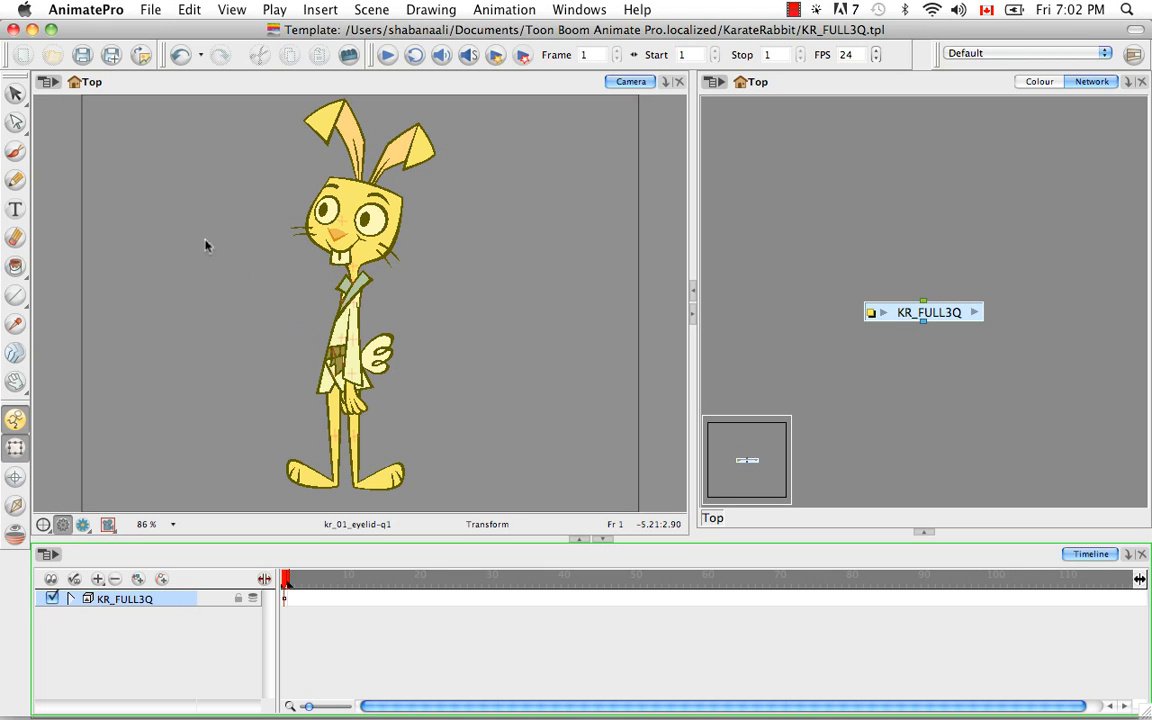
# Save the KR_FULL3Q template, accepting the save confirmation, and close its window.
pyautogui.click(80, 54)
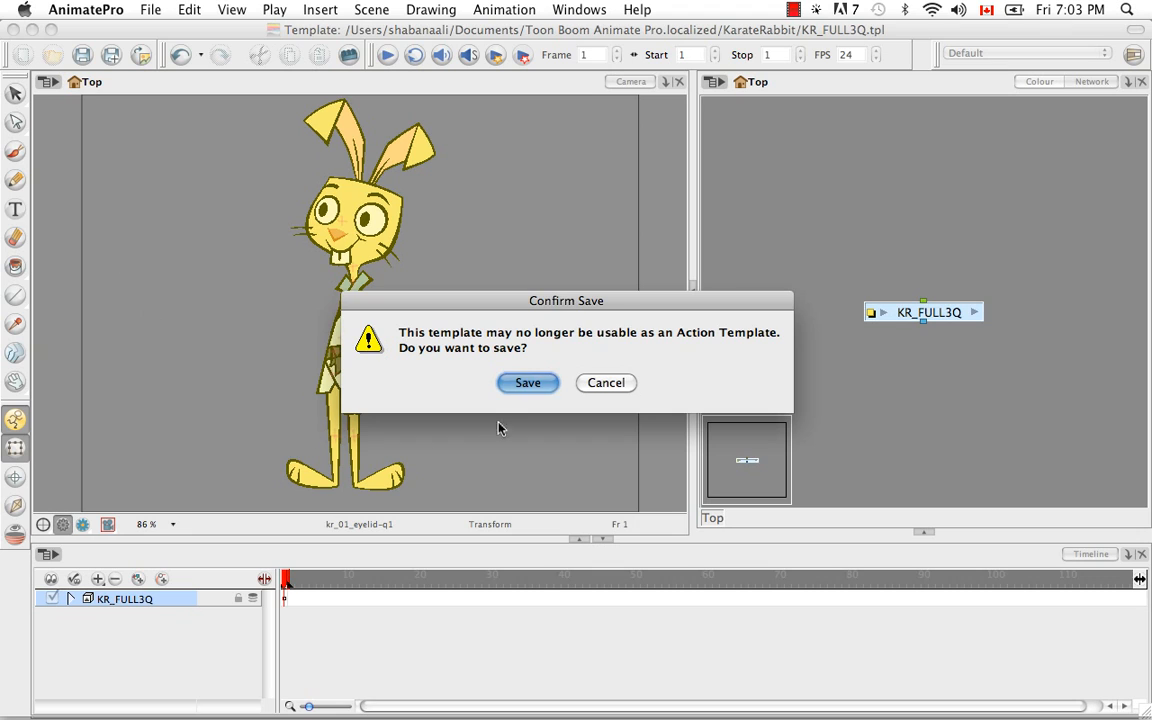
pyautogui.click(523, 385)
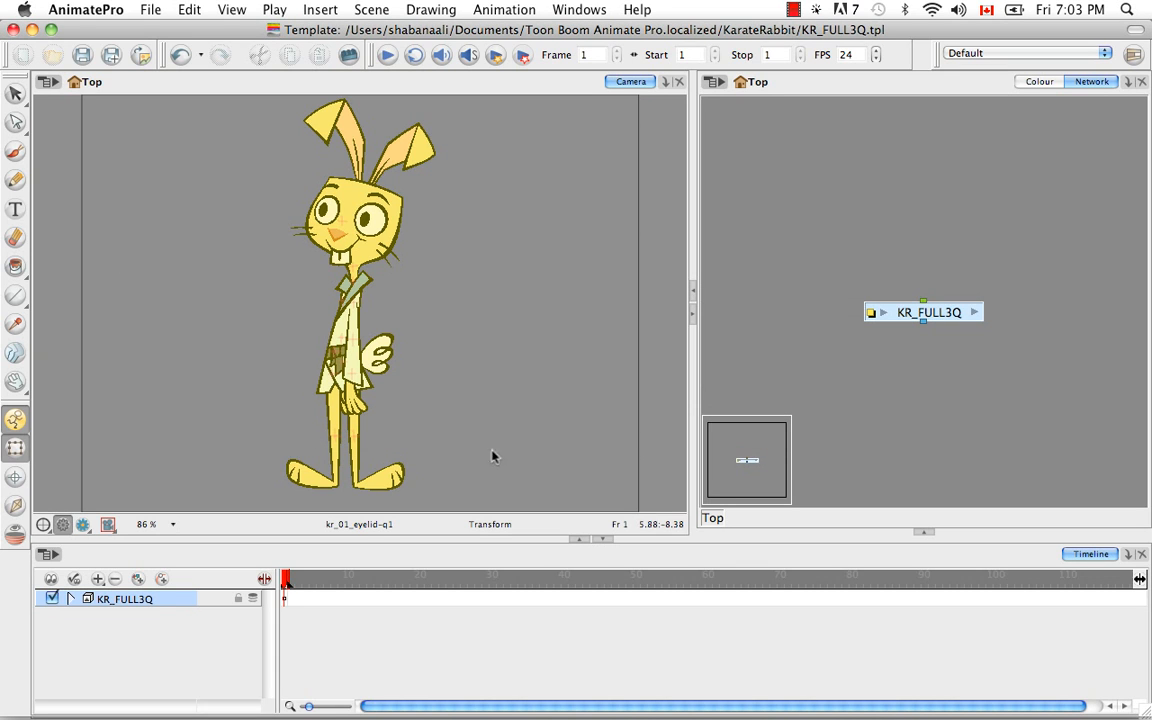
pyautogui.click(12, 30)
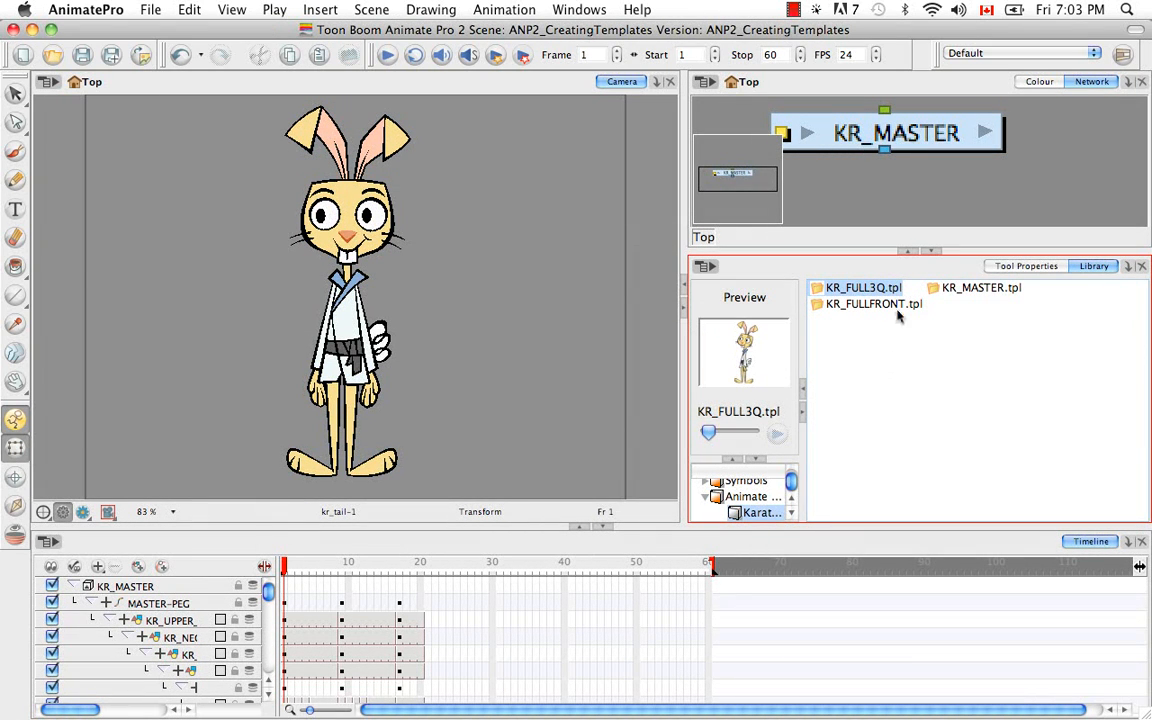
# Duplicate KR_MASTER.tpl again in the KarateRabbit library folder.
pyautogui.click(867, 362)
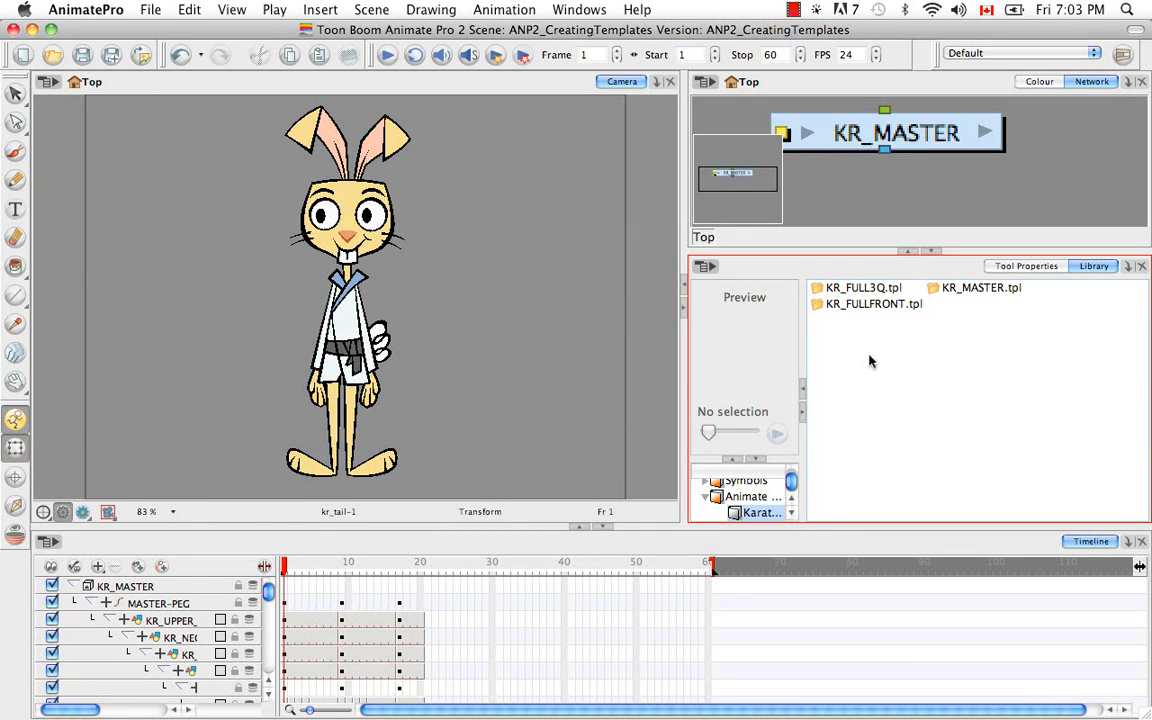
pyautogui.click(967, 290)
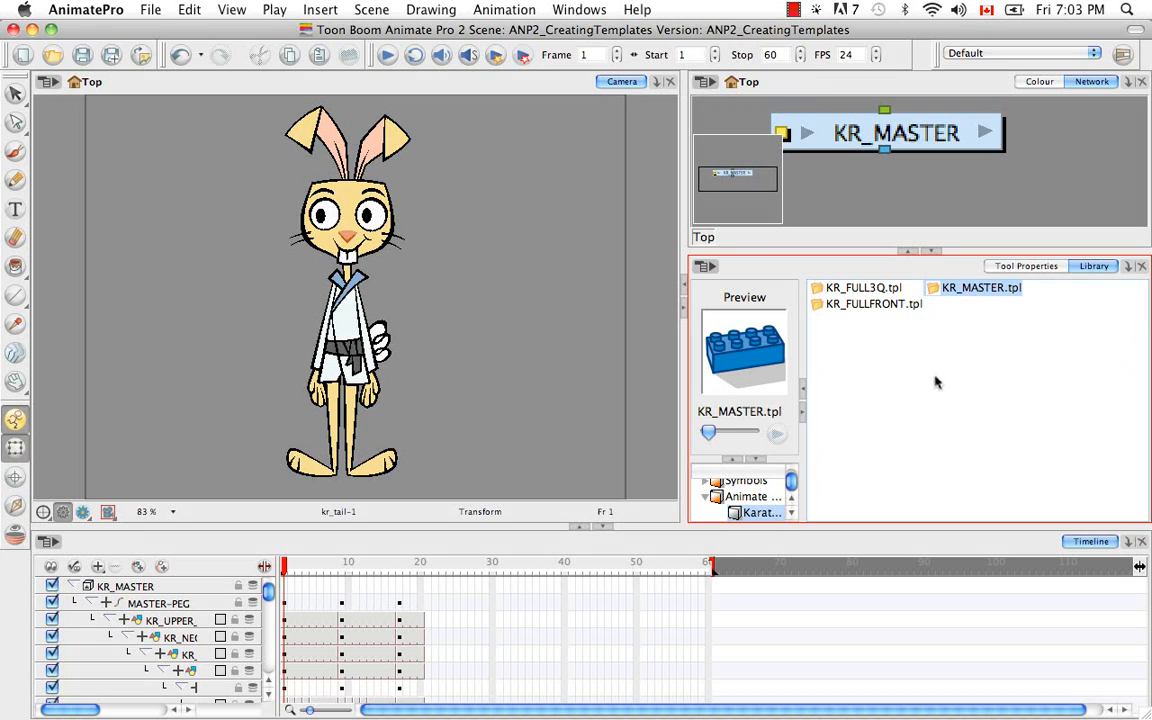
pyautogui.press('super+c')
pyautogui.press('super+v')
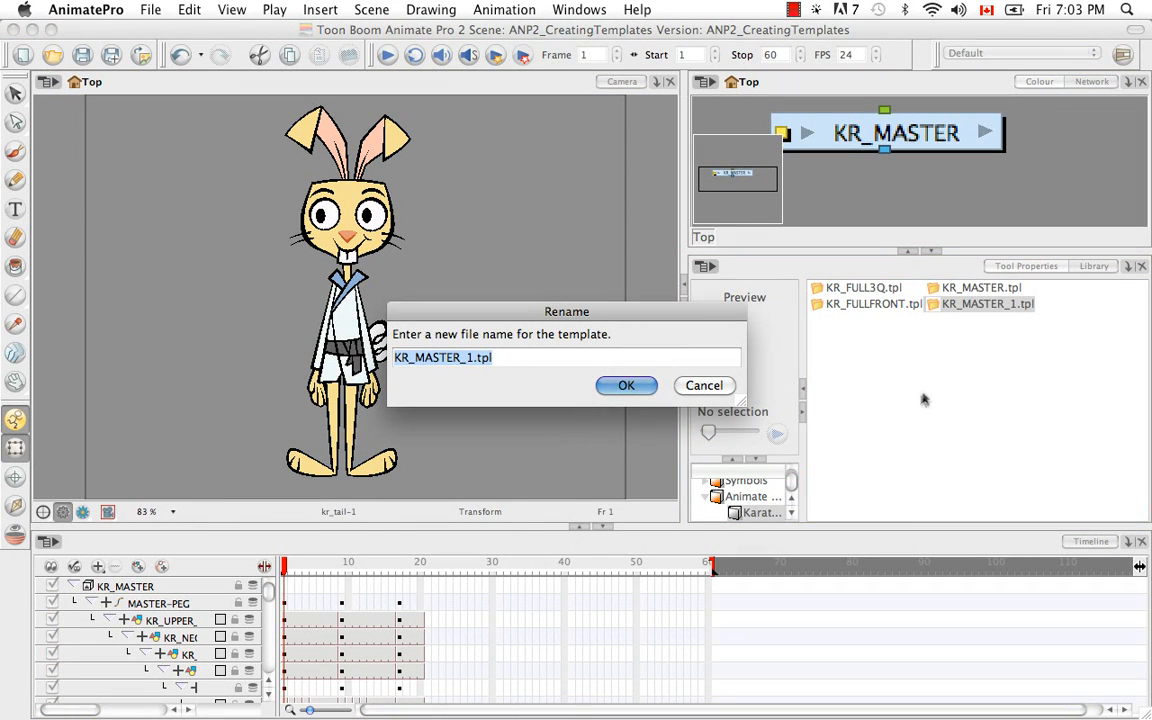
# Name the new duplicate template KR_FULLPROFILE.tpl.
pyautogui.click(459, 358)
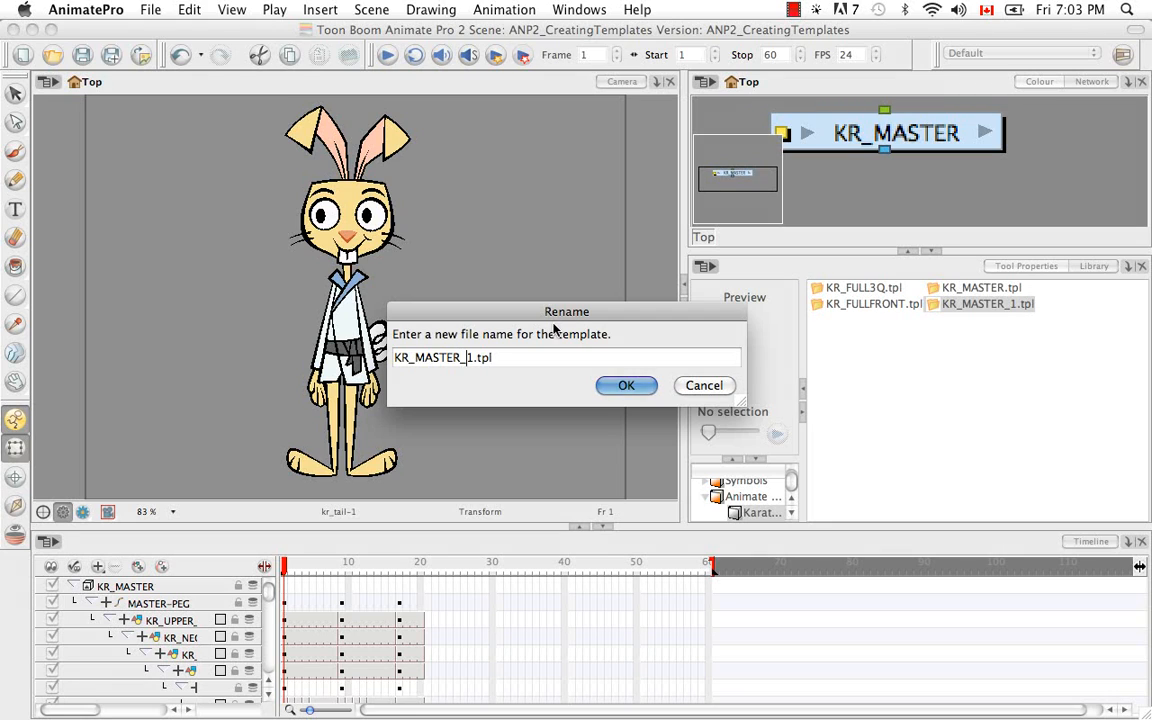
pyautogui.press('Delete')
pyautogui.press('BackSpace')
pyautogui.press('BackSpace')
pyautogui.press('BackSpace')
pyautogui.press('BackSpace')
pyautogui.press('BackSpace')
pyautogui.press('BackSpace')
pyautogui.press('BackSpace')
pyautogui.write('FULLPROFILE')
pyautogui.click(620, 386)
# Open the KR_FULLPROFILE.tpl template for editing from the library.
pyautogui.click(985, 290)
pyautogui.rightClick(975, 290)
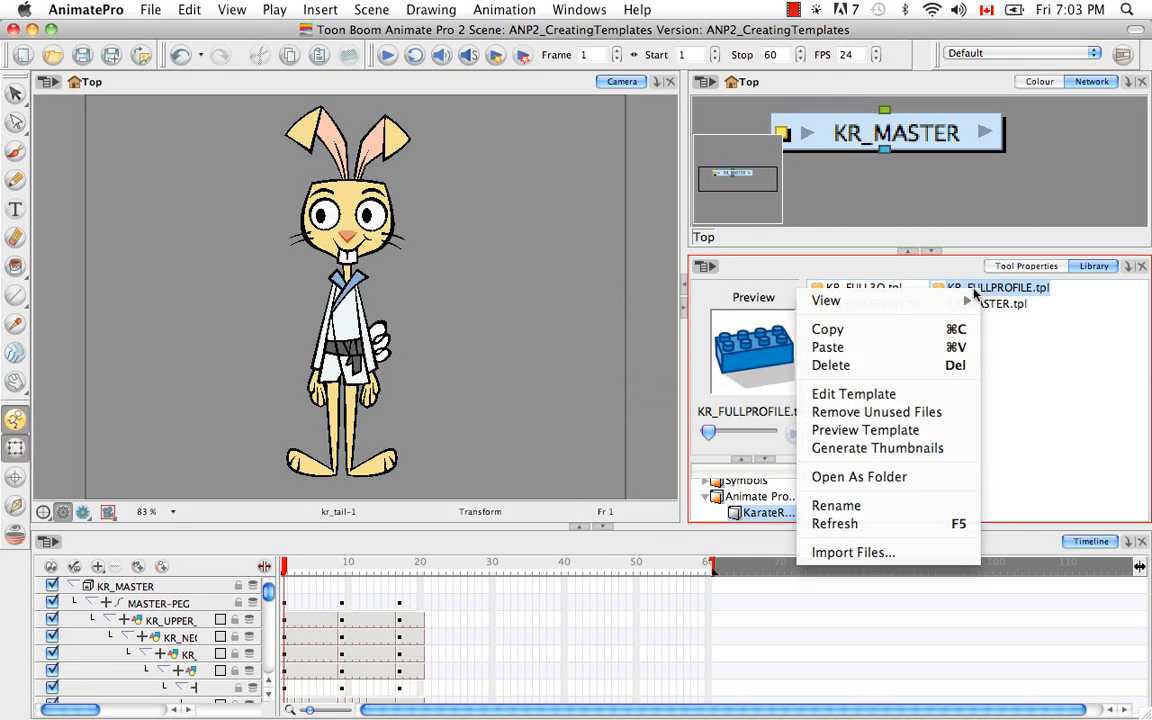
pyautogui.click(900, 394)
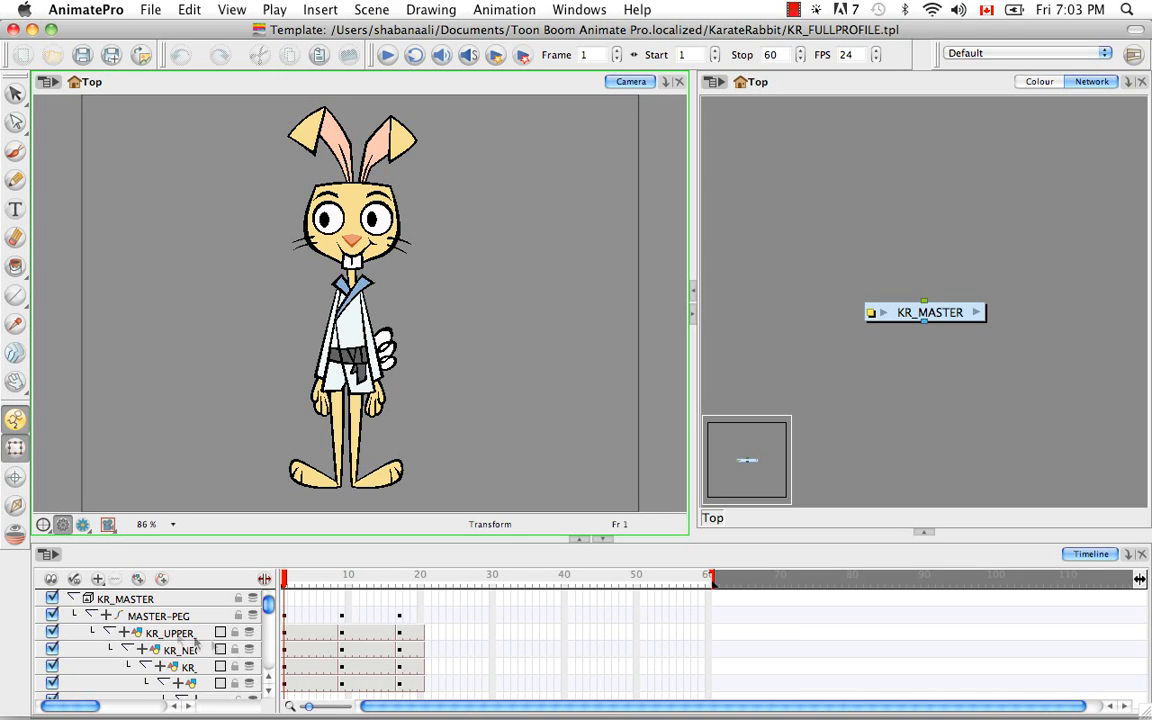
# Collapse the MASTER-PEG hierarchy and delete its keyframes and exposures from frame 1 to frame 16.
pyautogui.click(90, 615)
pyautogui.click(391, 618)
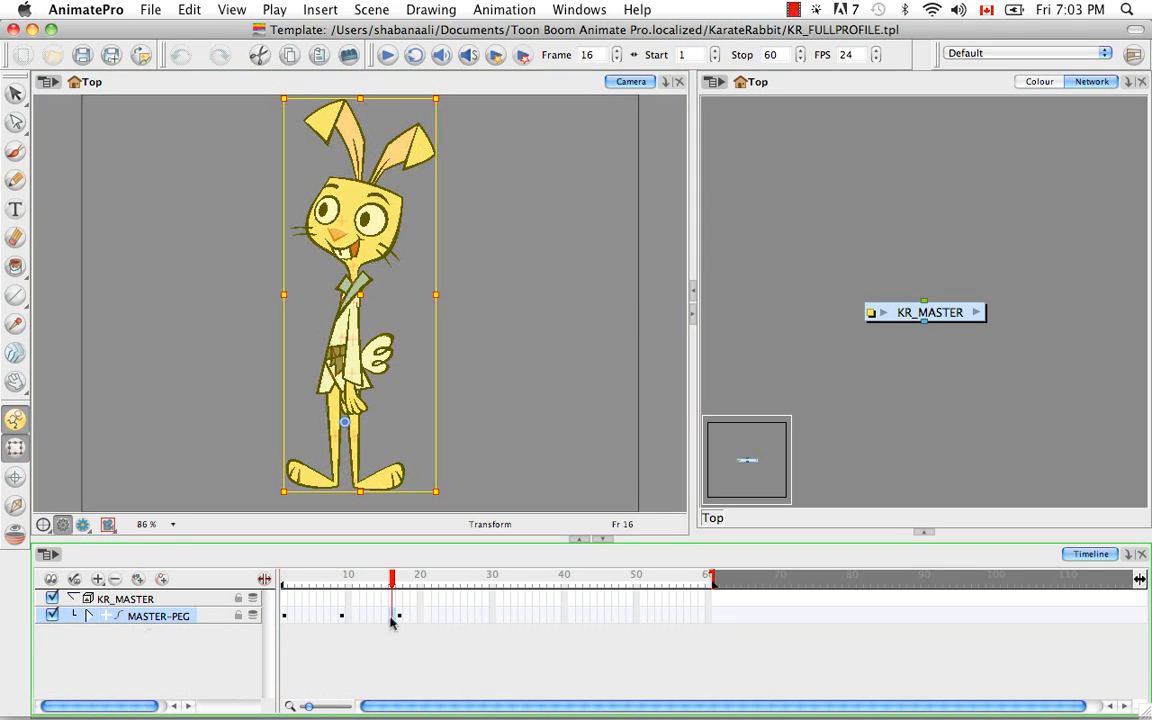
pyautogui.keyDown('shift'); pyautogui.click(285, 618); pyautogui.keyUp('shift')
pyautogui.press('Delete')
# Delete the MASTER-PEG exposures after frame 17, move the profile pose from frame 17 to frame 1 and expand the hierarchy.
pyautogui.click(410, 617)
pyautogui.keyDown('shift'); pyautogui.click(433, 618); pyautogui.keyUp('shift')
pyautogui.press('Delete')
pyautogui.click(399, 617)
pyautogui.moveTo(399, 620); pyautogui.dragTo(285, 618)
pyautogui.click(90, 617)
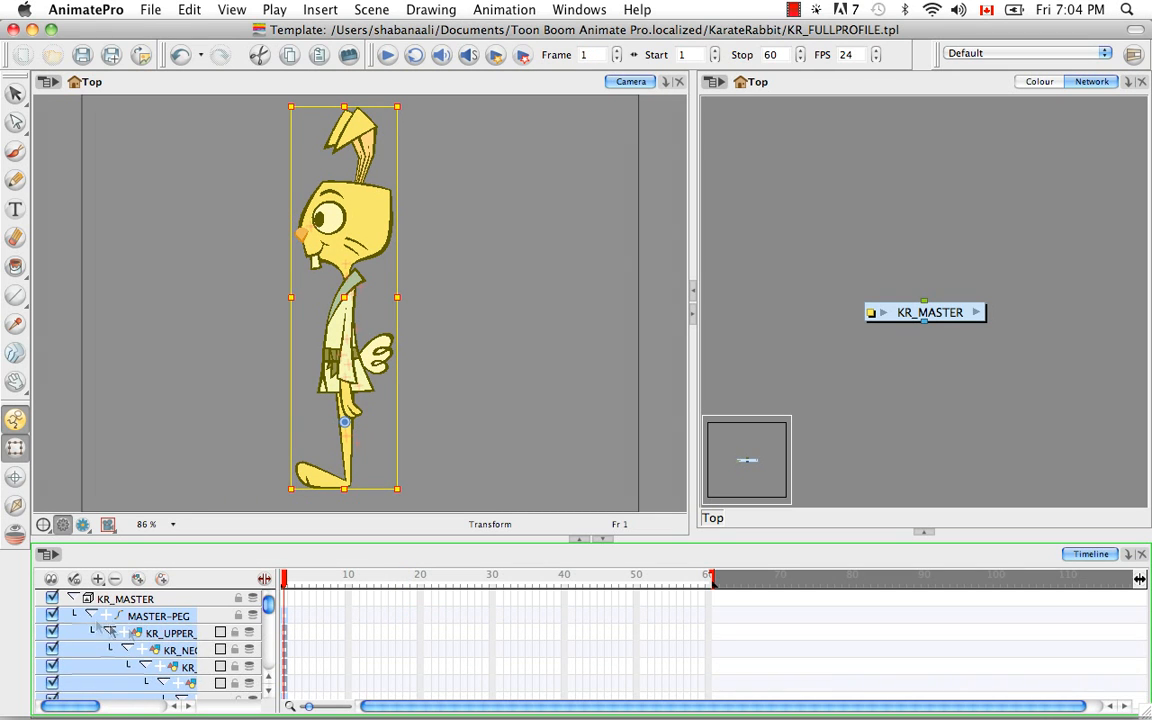
# Collapse the MASTER-PEG hierarchy and shorten the template's scene length to a single frame.
pyautogui.moveTo(267, 612)
pyautogui.mouseDown()
pyautogui.moveTo(269, 643)
pyautogui.moveTo(269, 600)
pyautogui.mouseUp()
pyautogui.click(88, 616)
pyautogui.moveTo(708, 577); pyautogui.dragTo(286, 577)
pyautogui.click(196, 667)
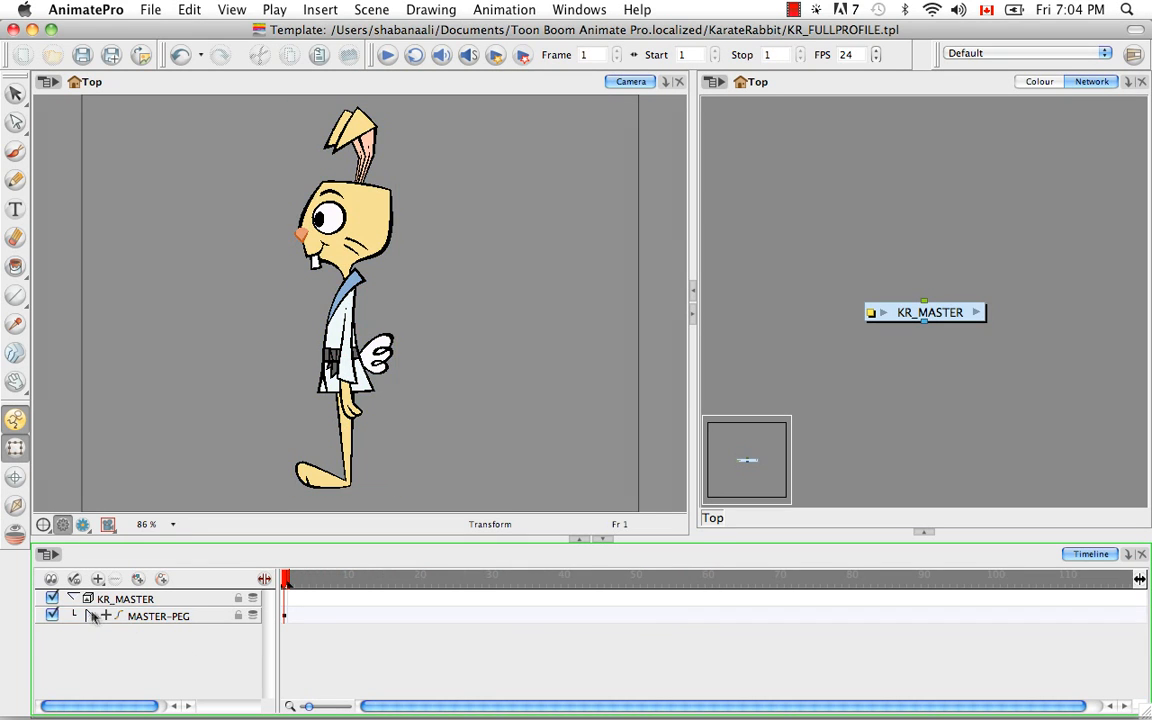
# Collapse the KR_MASTER group, rename it KR_FULLPROFILE and save the template, accepting the save confirmation.
pyautogui.click(72, 598)
pyautogui.doubleClick(121, 600)
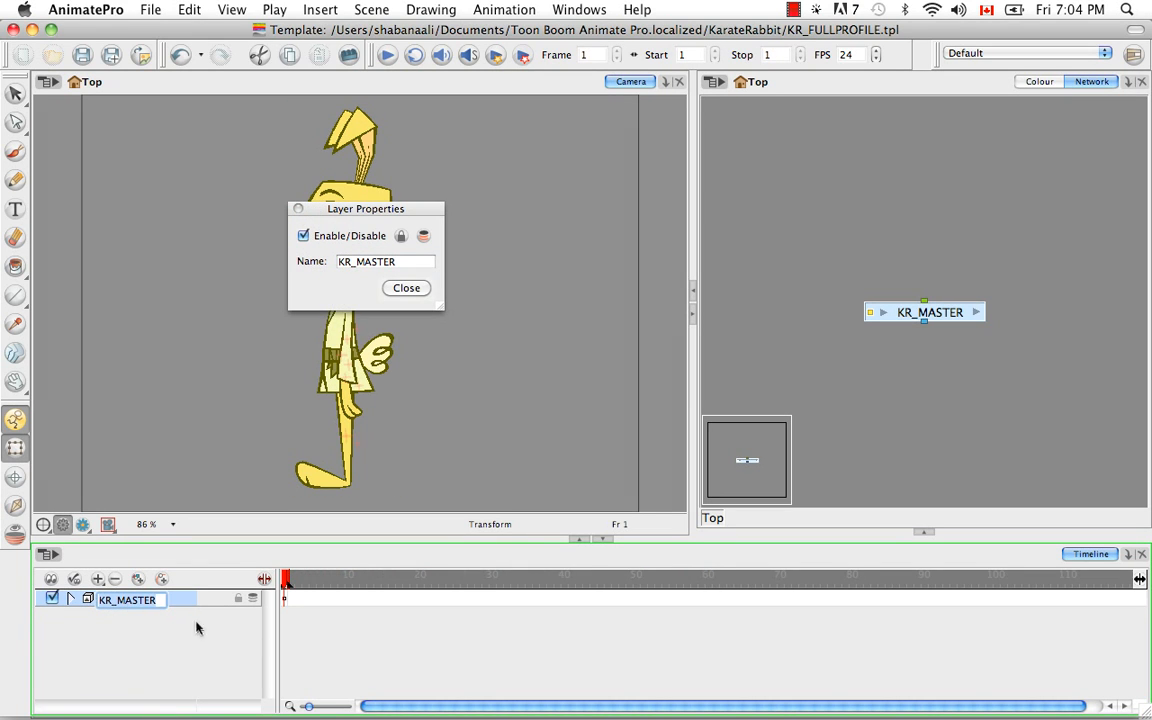
pyautogui.press('BackSpace')
pyautogui.write('KR_FULLPROFILE')
pyautogui.press('Return')
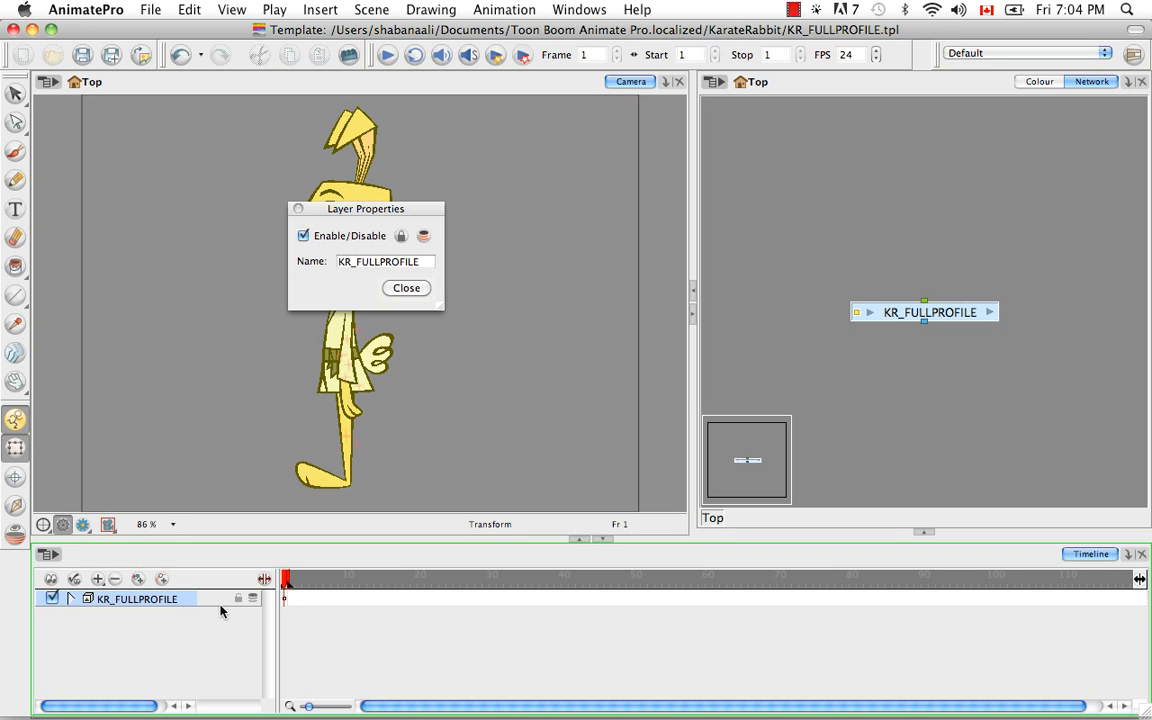
pyautogui.click(406, 288)
pyautogui.press('super+s')
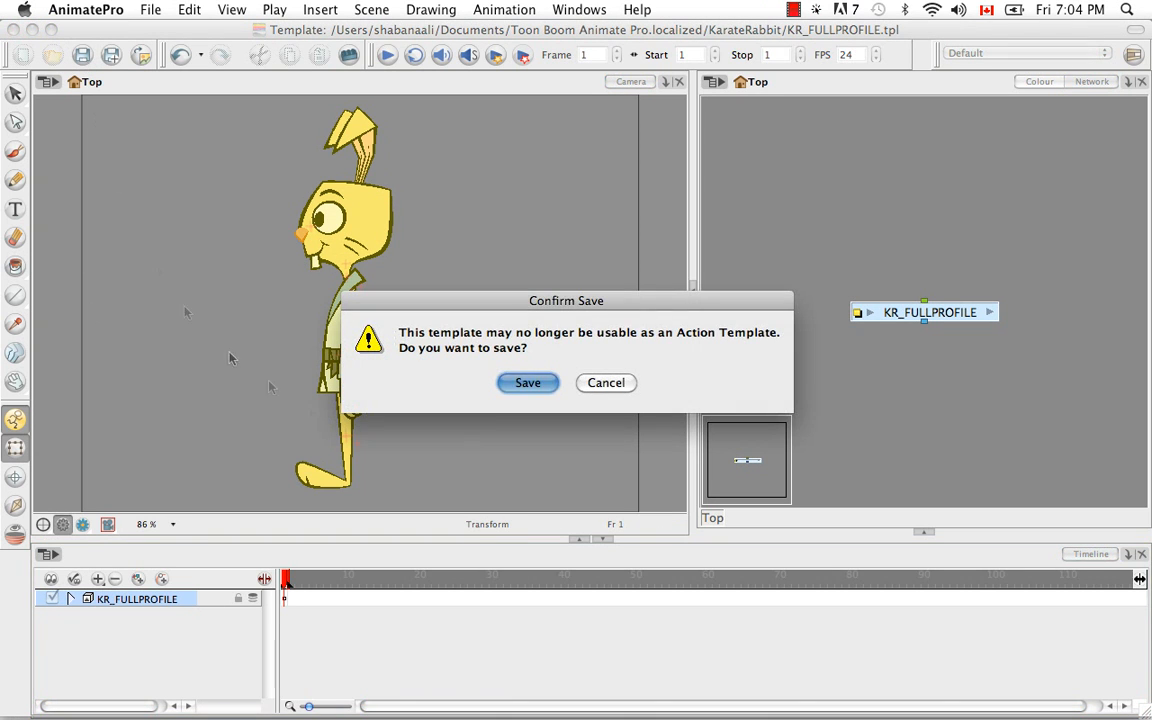
pyautogui.click(526, 385)
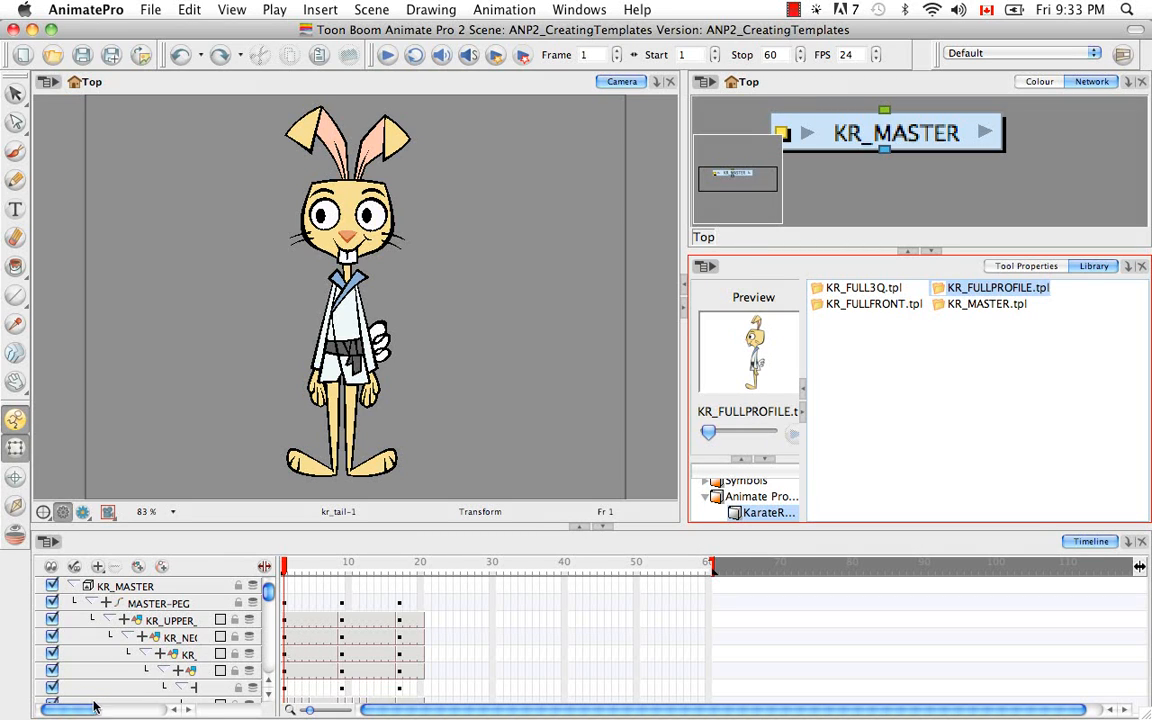
# In the ANP2_CreatingTemplates scene, collapse MASTER-PEG and add its frame 1 keyframe to the KarateRabbit library folder as a template.
pyautogui.click(90, 603)
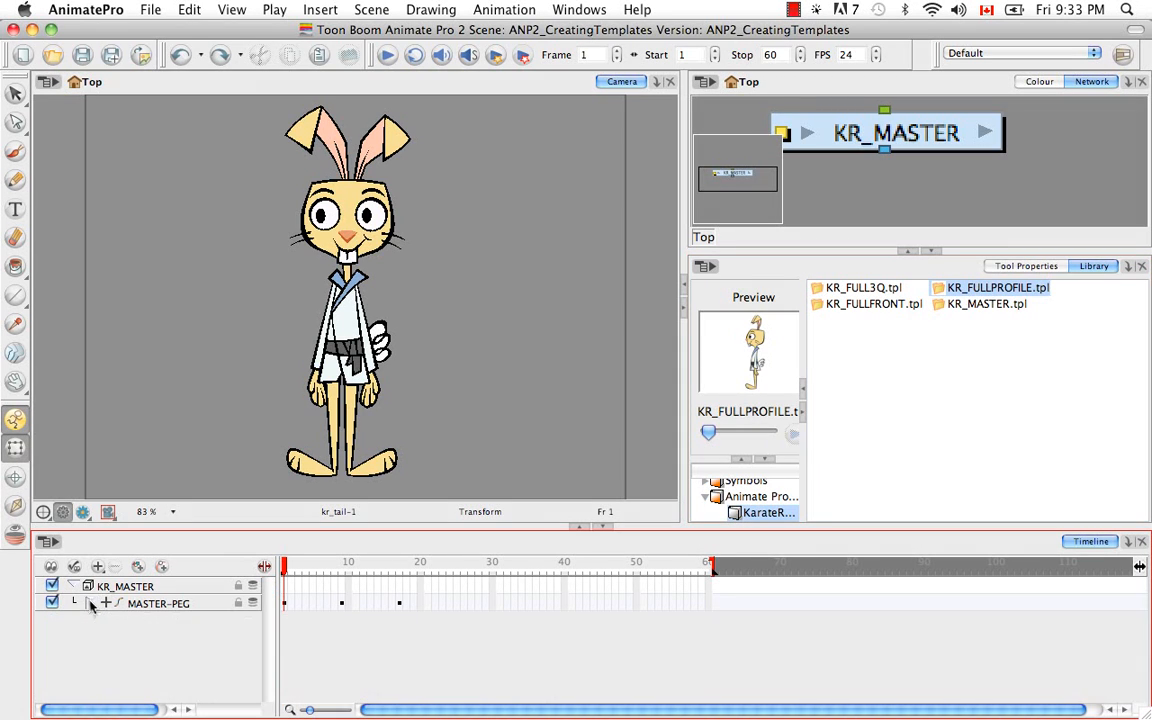
pyautogui.click(285, 604)
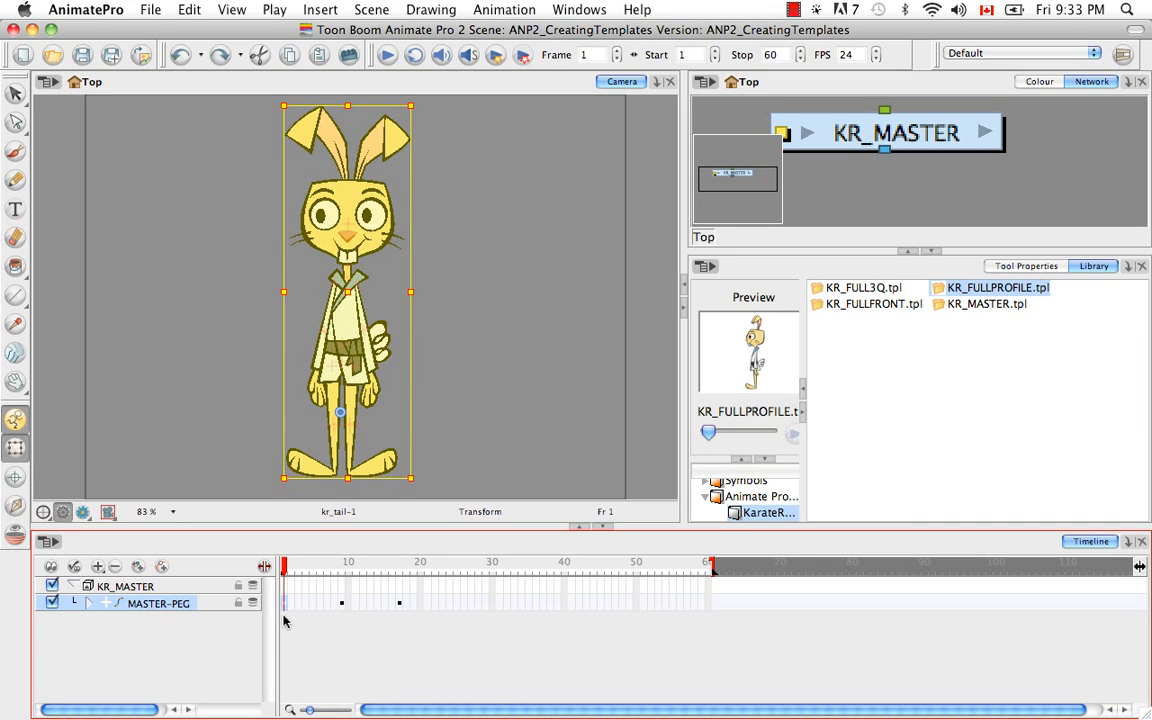
pyautogui.moveTo(285, 608); pyautogui.dragTo(934, 421)
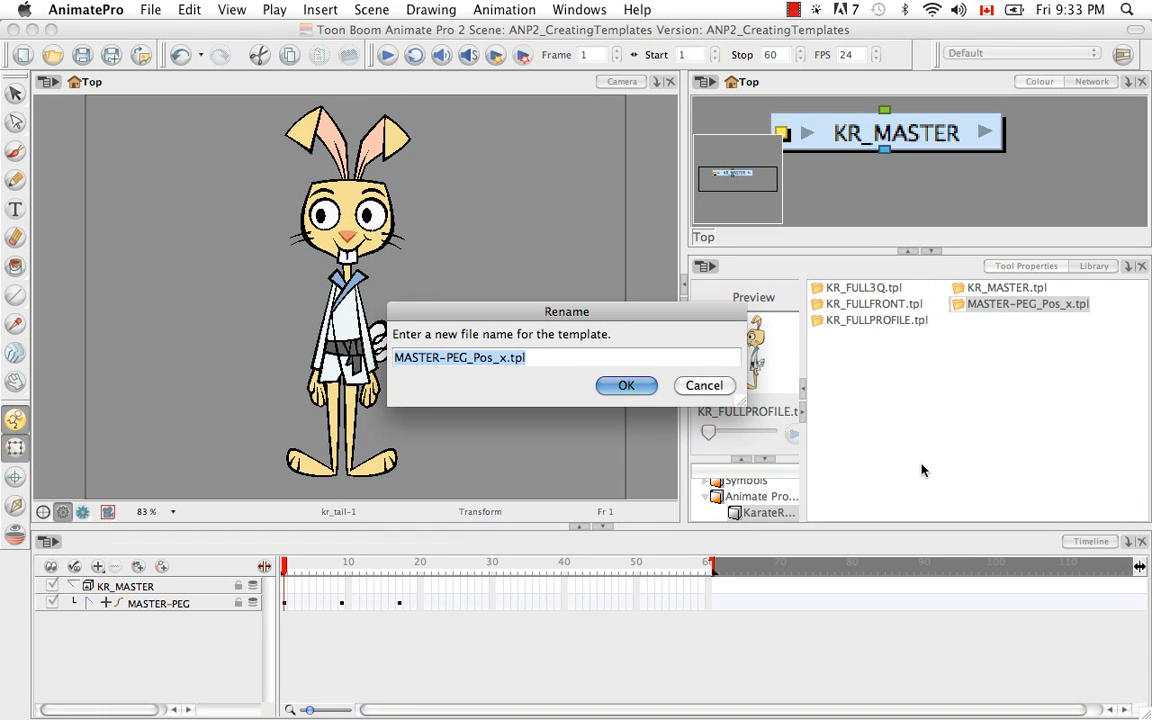
# Name the new front pose template KR_Front_KP.tpl.
pyautogui.press('Right')
pyautogui.press('Left')
pyautogui.press('Left')
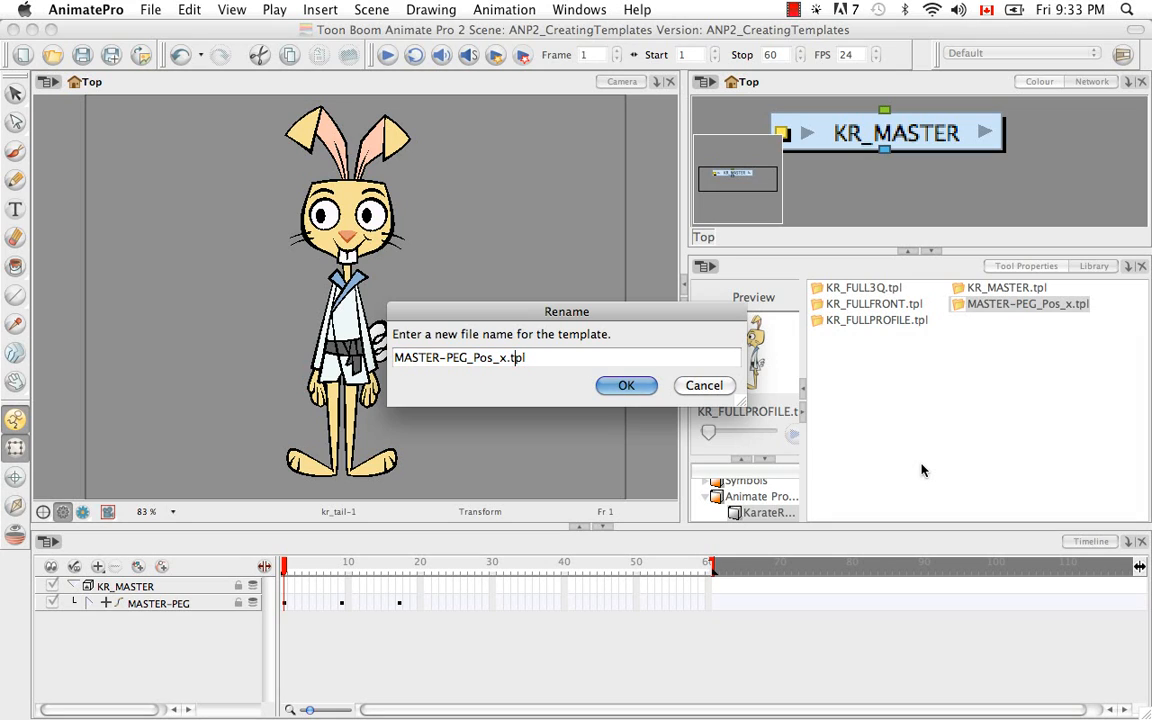
pyautogui.press('BackSpace')
pyautogui.press('BackSpace')
pyautogui.press('BackSpace')
pyautogui.press('BackSpace')
pyautogui.press('BackSpace')
pyautogui.press('BackSpace')
pyautogui.press('BackSpace')
pyautogui.press('BackSpace')
pyautogui.press('BackSpace')
pyautogui.press('BackSpace')
pyautogui.press('BackSpace')
pyautogui.press('BackSpace')
pyautogui.press('BackSpace')
pyautogui.press('BackSpace')
pyautogui.press('BackSpace')
pyautogui.press('BackSpace')
pyautogui.write('KR_')
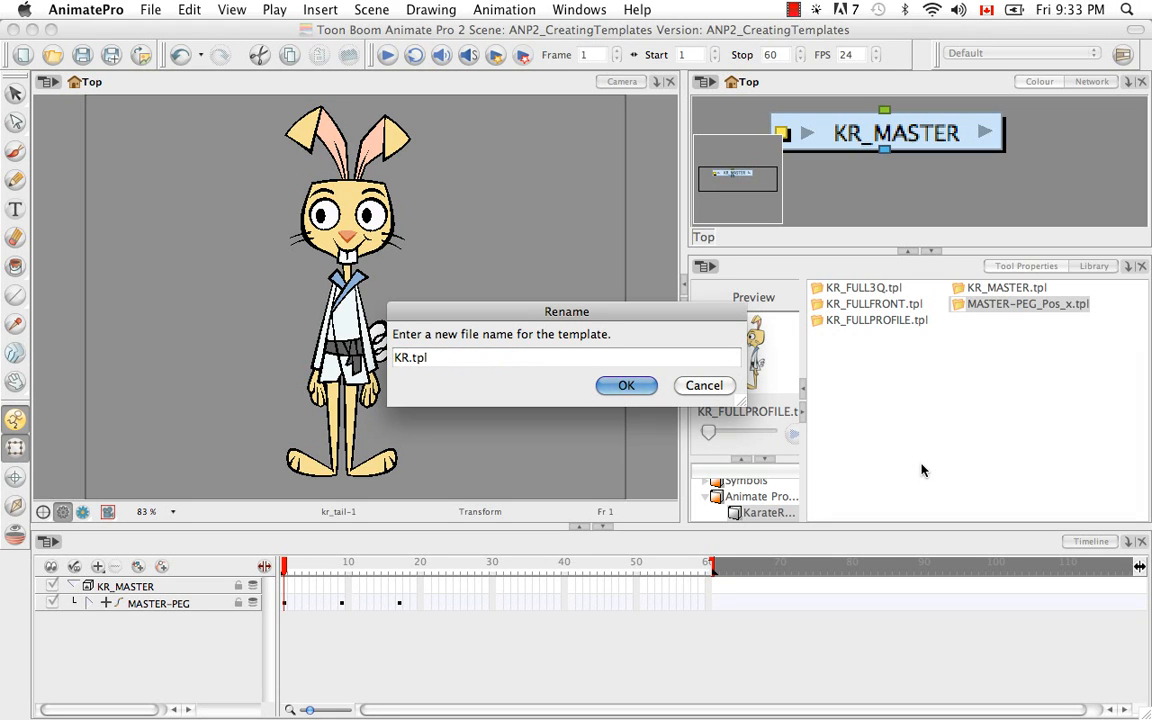
pyautogui.write('Front_KP')
pyautogui.click(626, 386)
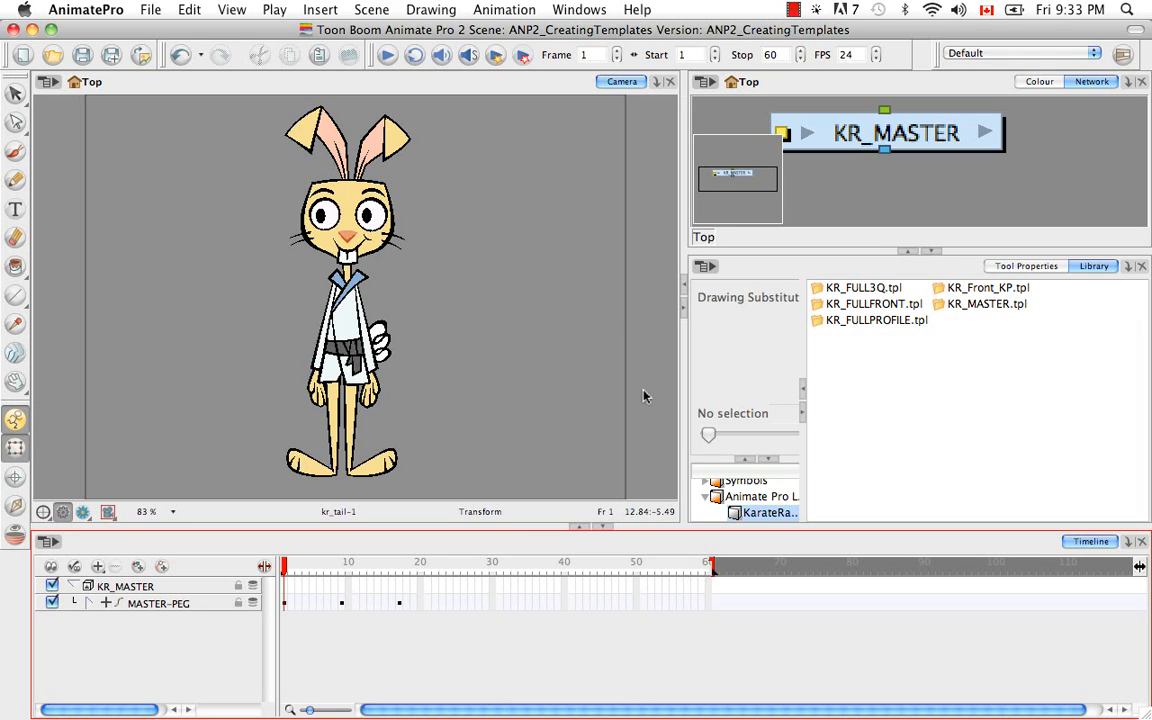
# Add the collapsed MASTER-PEG keyframe at frame 9 to the library as a template named KR_3Q_KP.tpl.
pyautogui.click(341, 602)
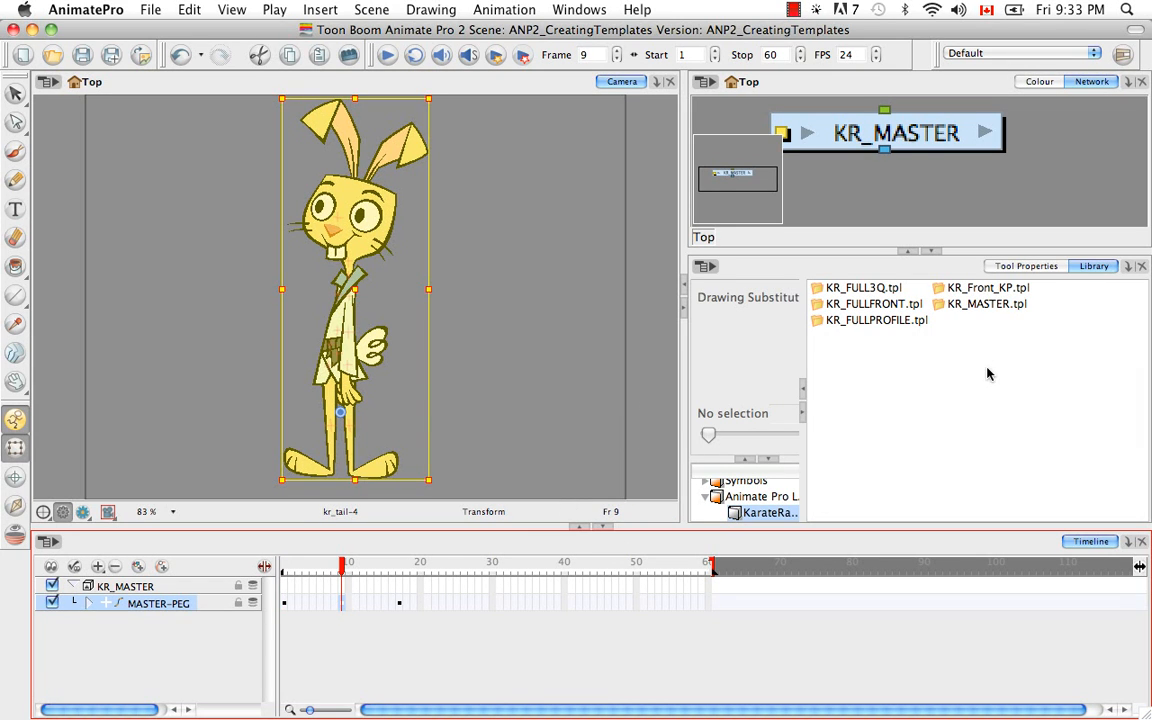
pyautogui.moveTo(987, 374); pyautogui.dragTo(987, 374)
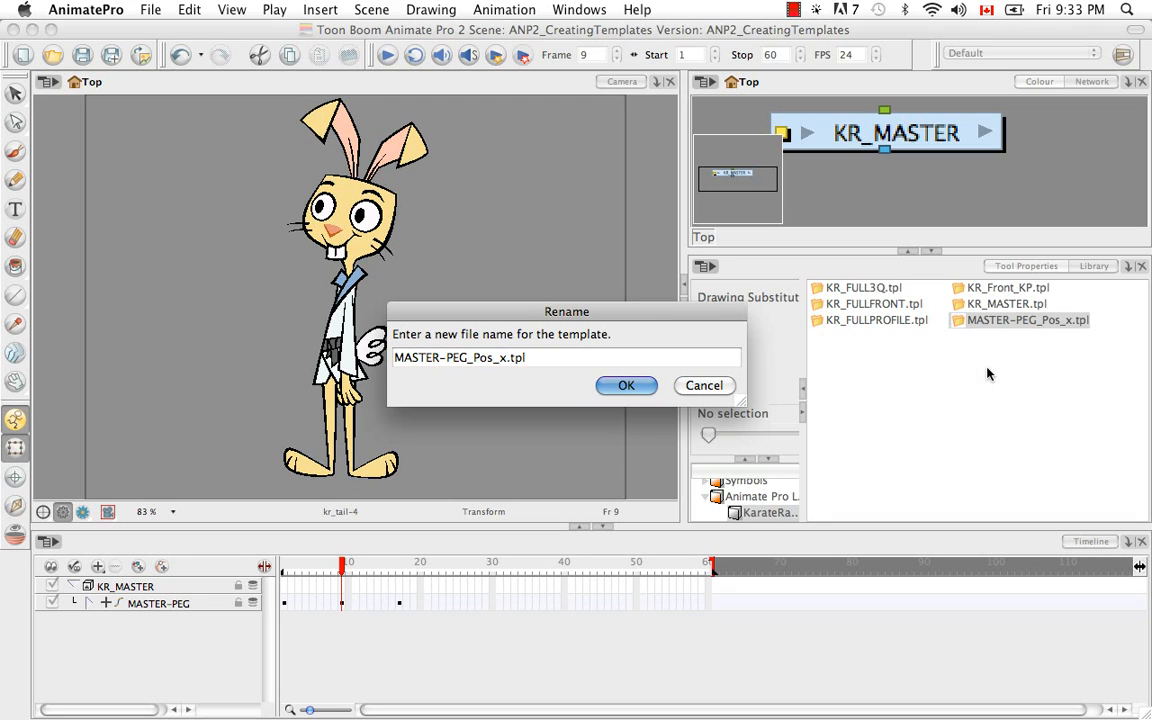
pyautogui.press('BackSpace')
pyautogui.press('BackSpace')
pyautogui.press('BackSpace')
pyautogui.press('BackSpace')
pyautogui.press('BackSpace')
pyautogui.press('BackSpace')
pyautogui.press('BackSpace')
pyautogui.press('BackSpace')
pyautogui.press('BackSpace')
pyautogui.press('BackSpace')
pyautogui.press('BackSpace')
pyautogui.press('BackSpace')
pyautogui.press('BackSpace')
pyautogui.press('BackSpace')
pyautogui.press('BackSpace')
pyautogui.press('BackSpace')
pyautogui.write('KR_3Q_KP')
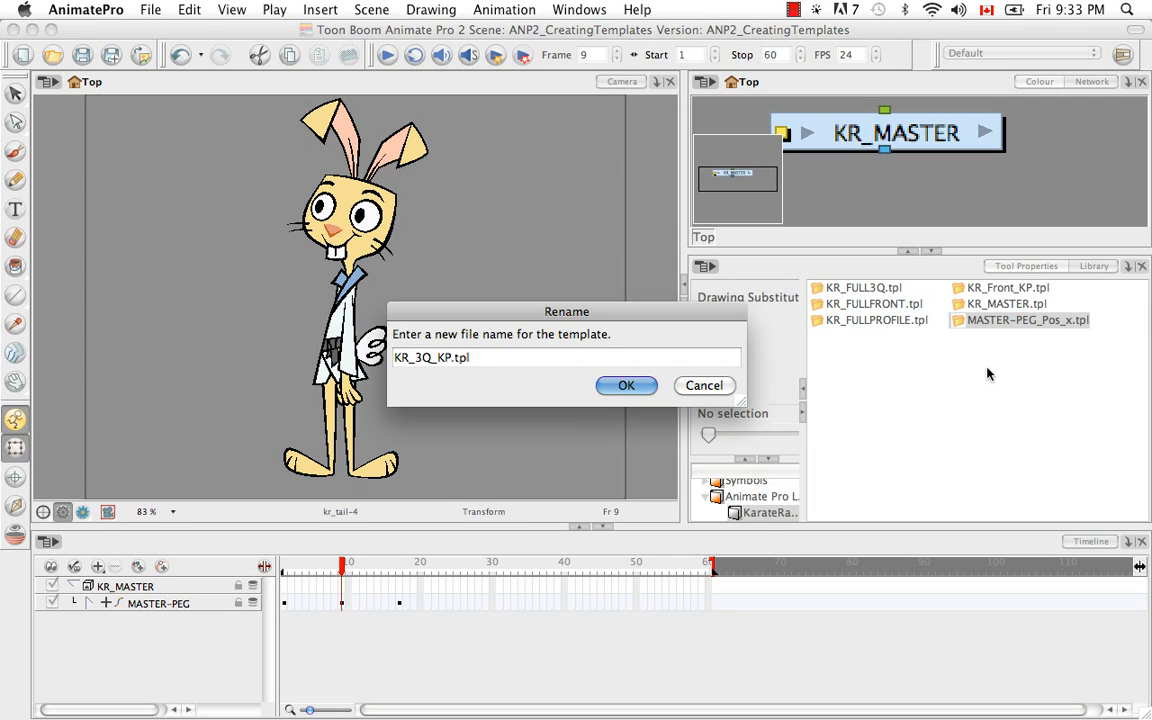
pyautogui.click(617, 378)
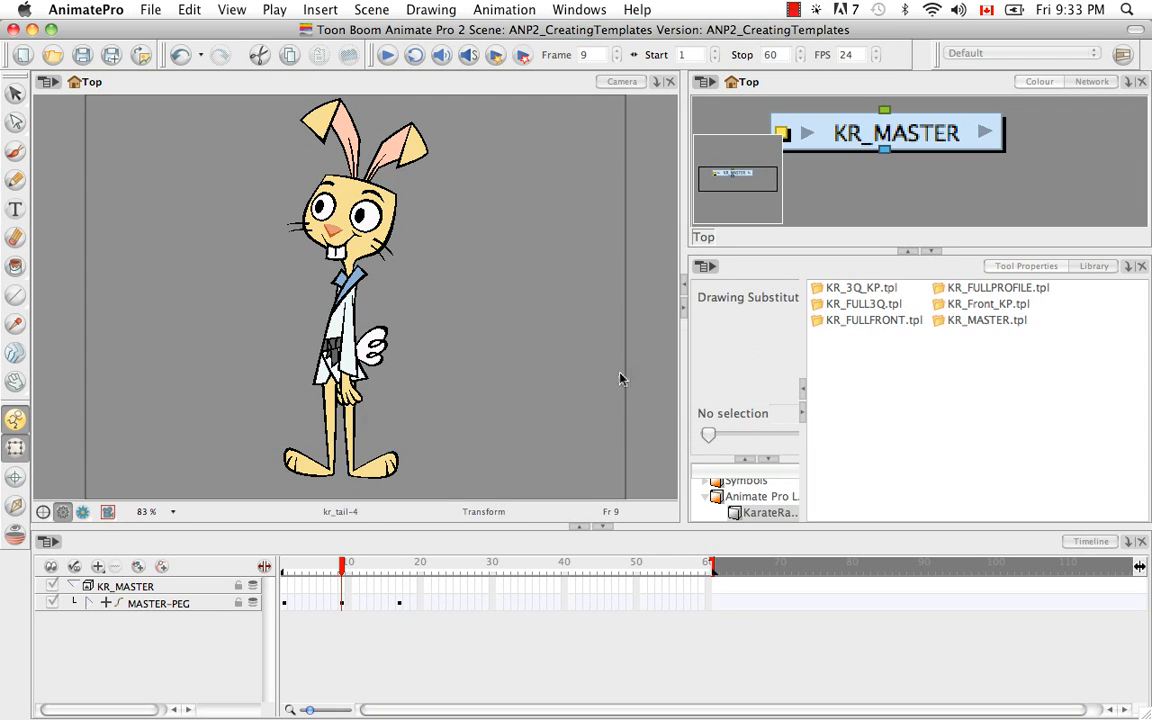
# Add the collapsed MASTER-PEG keyframe at frame 17 to the library as a template named KR_Profile_KP.tpl.
pyautogui.click(400, 606)
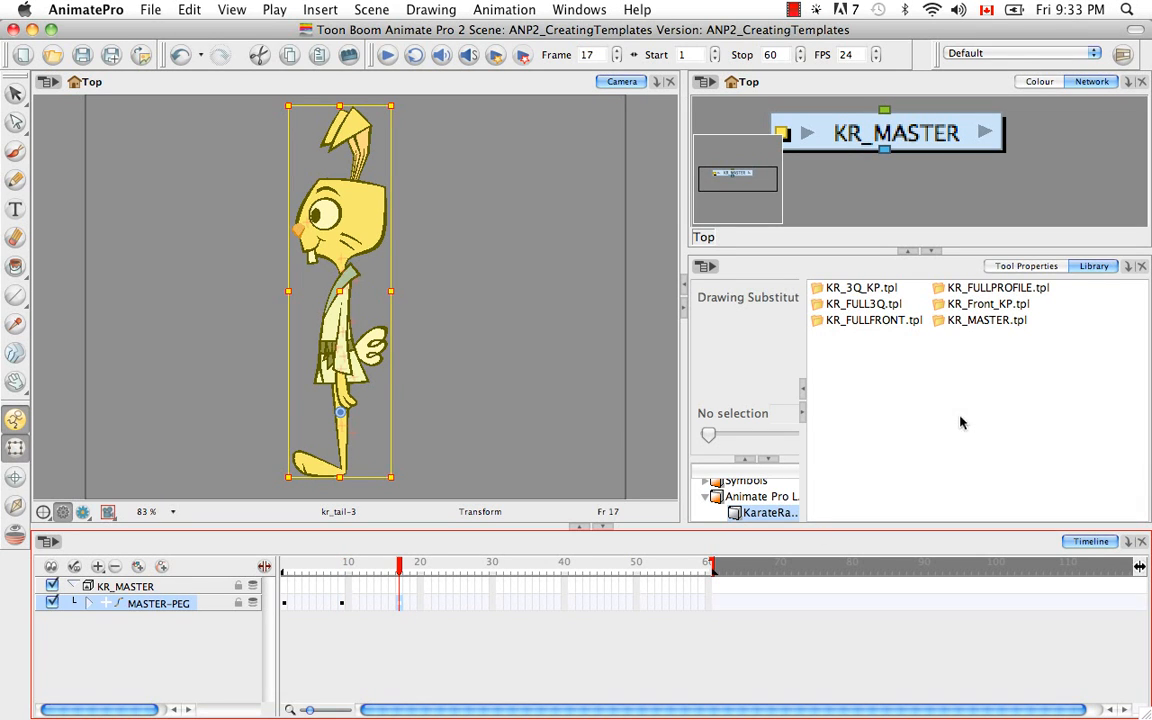
pyautogui.moveTo(400, 604); pyautogui.dragTo(976, 386)
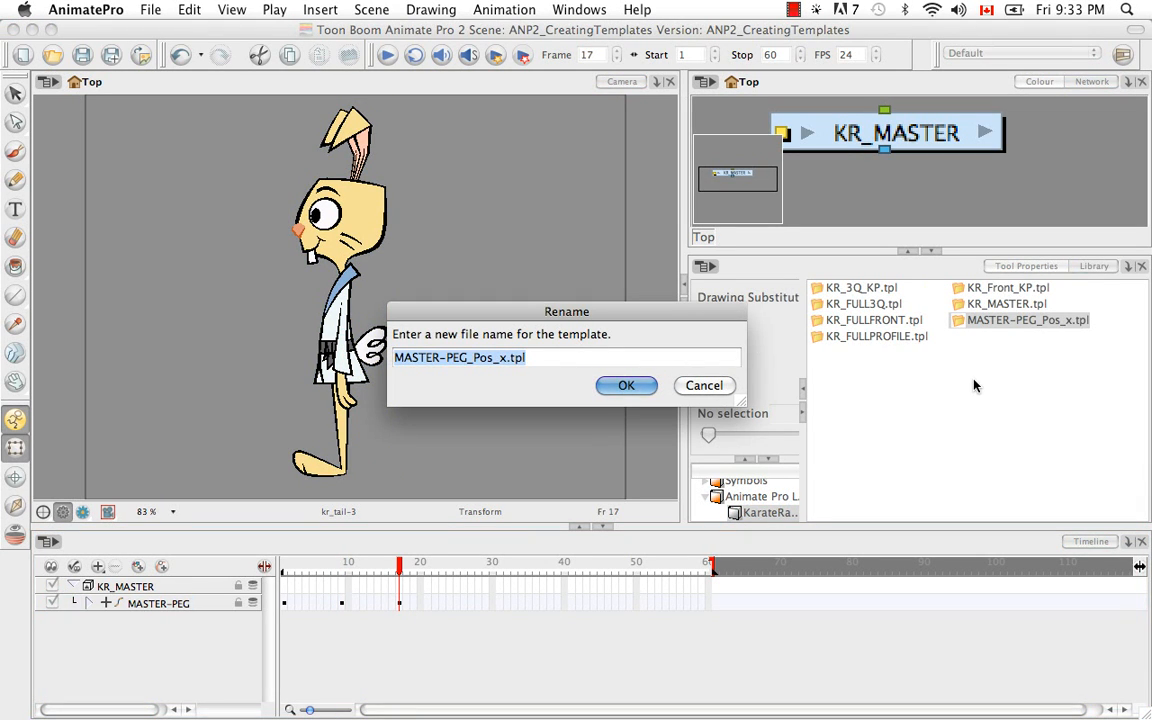
pyautogui.press('Right')
pyautogui.press('Left')
pyautogui.press('Left')
pyautogui.press('Left')
pyautogui.press('Left')
pyautogui.press('BackSpace')
pyautogui.press('BackSpace')
pyautogui.press('BackSpace')
pyautogui.press('BackSpace')
pyautogui.press('BackSpace')
pyautogui.press('BackSpace')
pyautogui.press('BackSpace')
pyautogui.press('BackSpace')
pyautogui.press('BackSpace')
pyautogui.press('BackSpace')
pyautogui.press('BackSpace')
pyautogui.press('BackSpace')
pyautogui.press('BackSpace')
pyautogui.press('BackSpace')
pyautogui.press('BackSpace')
pyautogui.press('BackSpace')
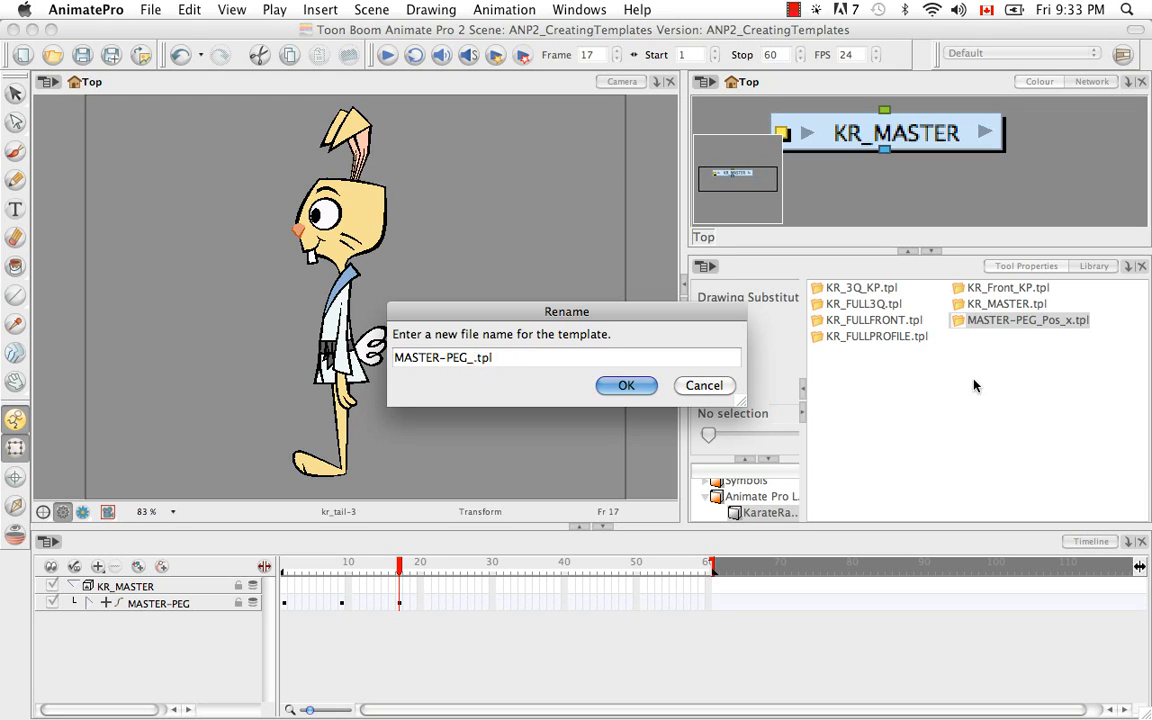
pyautogui.write('KR_')
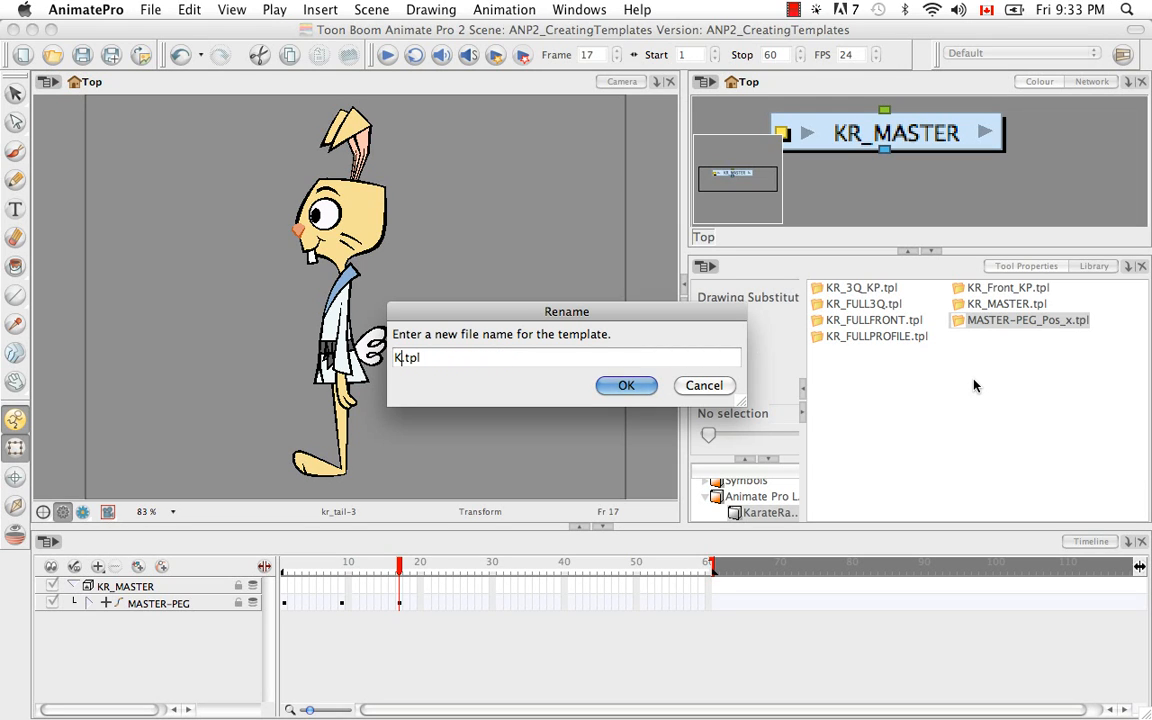
pyautogui.write('Profile_KP')
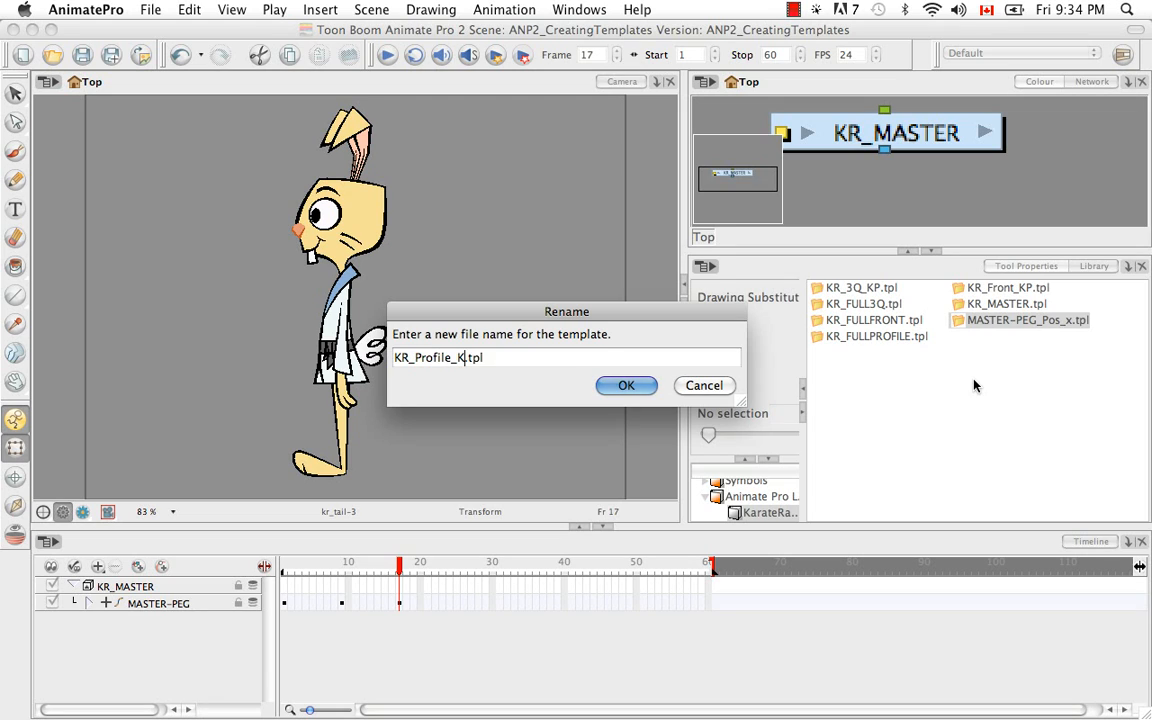
pyautogui.press('Return')
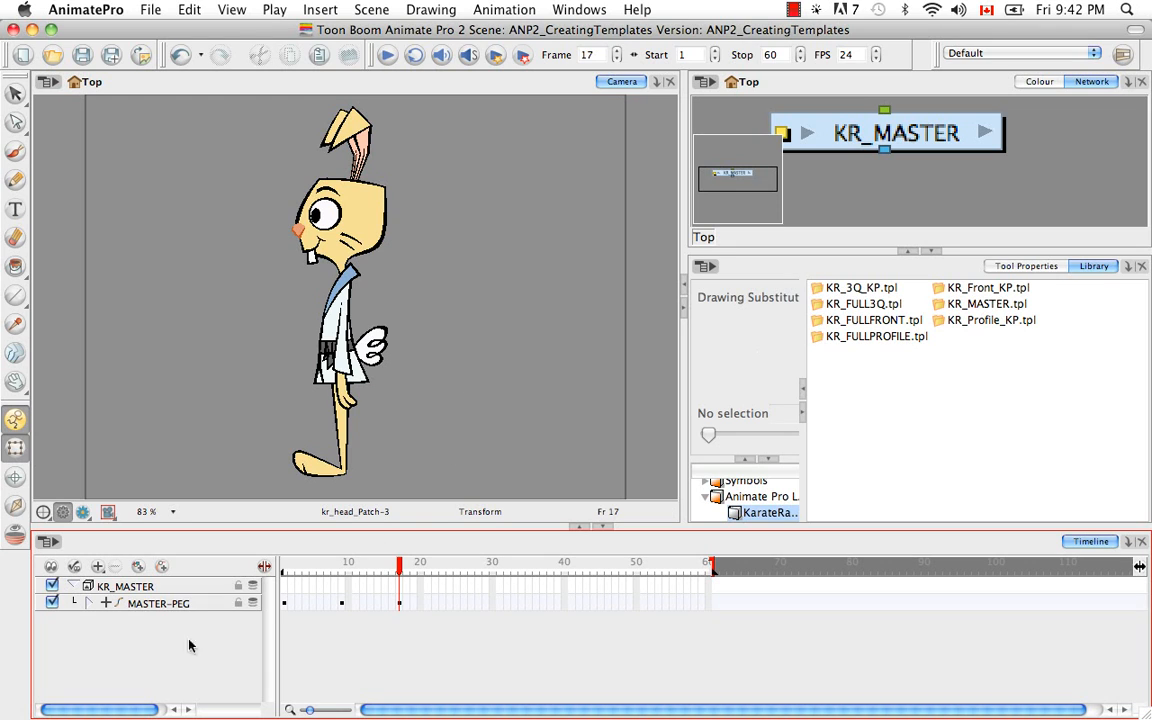
# Expand MASTER-PEG, collapse KR_HEAD-PEG and add the head's frame 1 cell to the library as a template.
pyautogui.click(88, 604)
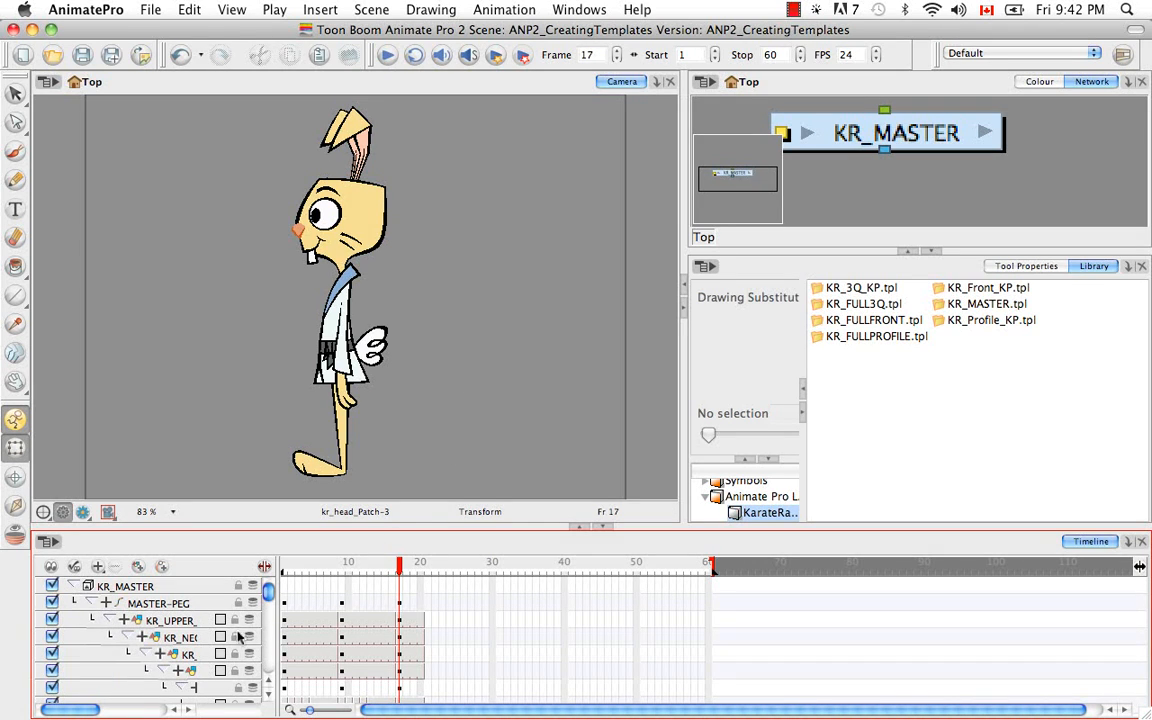
pyautogui.moveTo(82, 712); pyautogui.dragTo(112, 712)
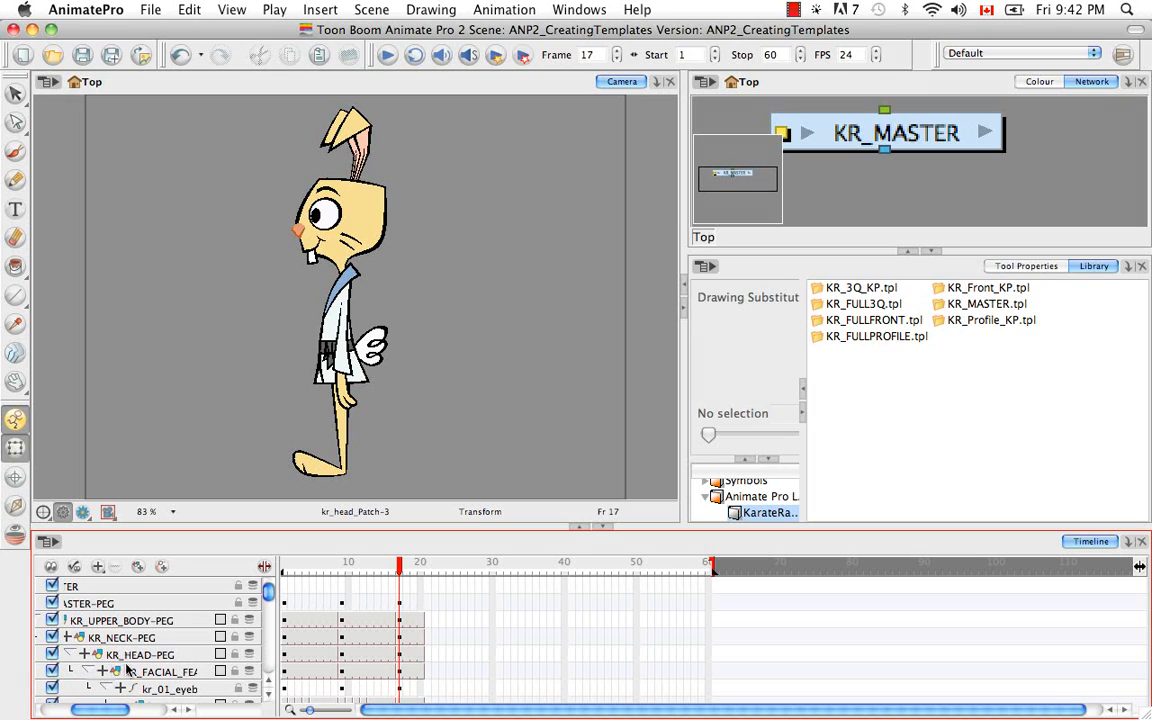
pyautogui.click(112, 656)
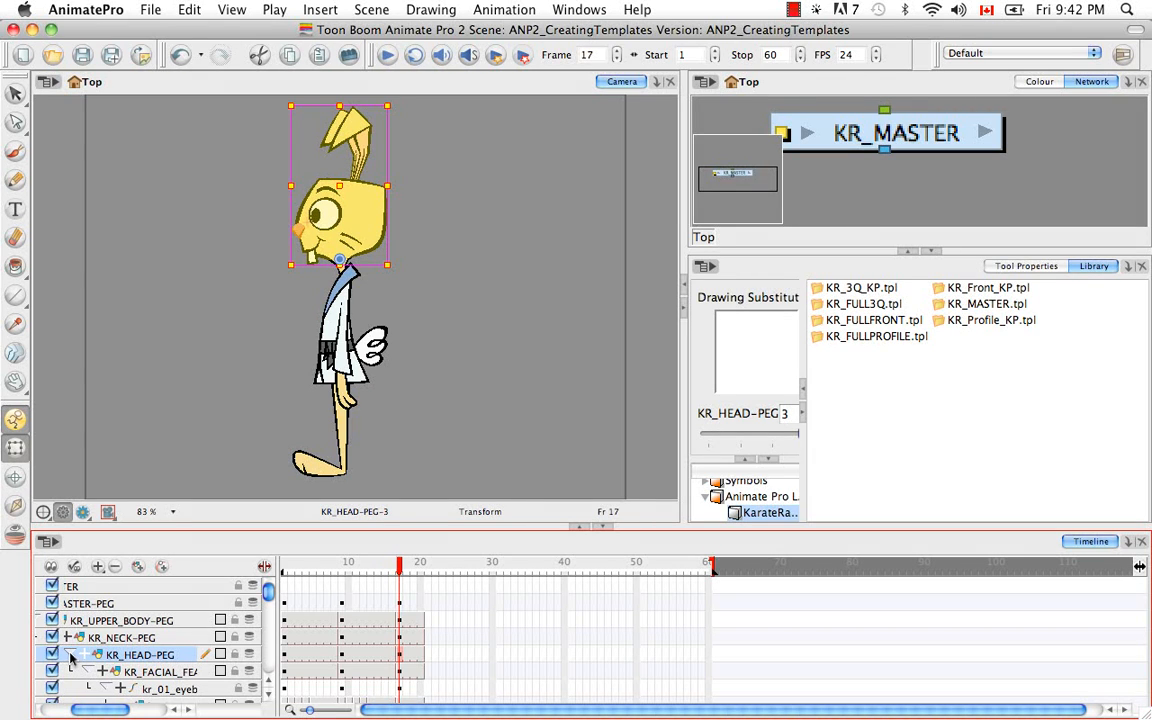
pyautogui.click(69, 655)
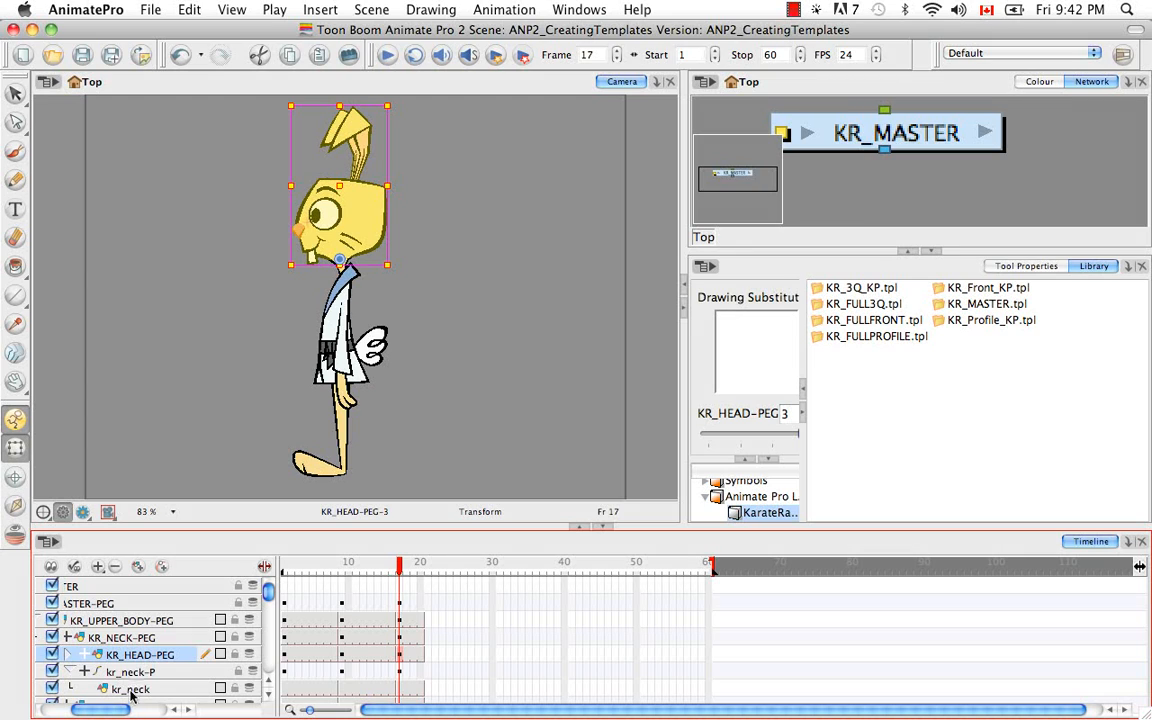
pyautogui.click(287, 672)
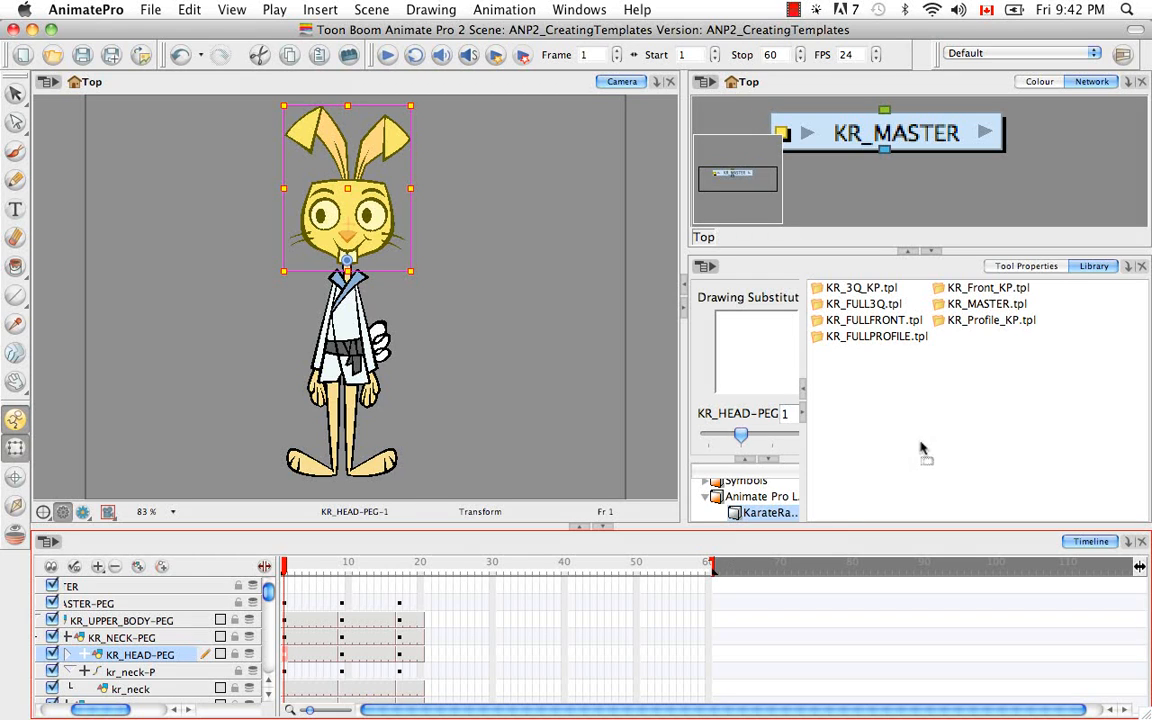
pyautogui.moveTo(921, 449); pyautogui.dragTo(915, 460)
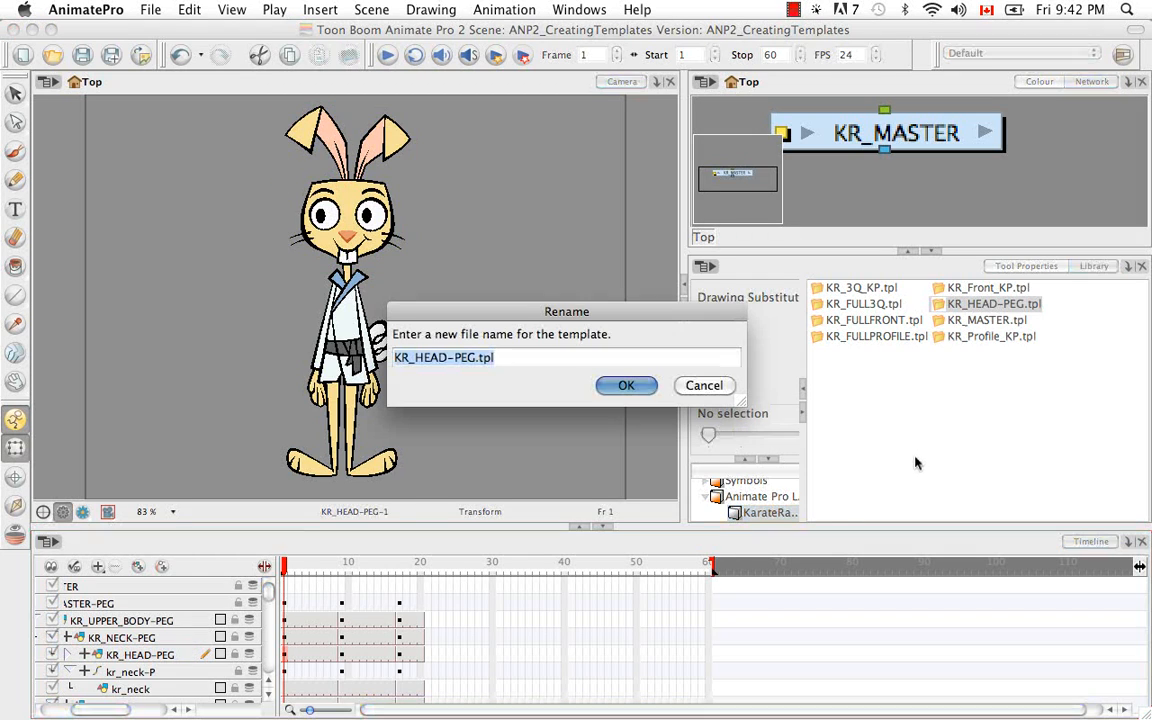
# Name the new front head template KR_FrontHead.tpl.
pyautogui.press('Right')
pyautogui.press('Left')
pyautogui.press('Left')
pyautogui.press('Left')
pyautogui.press('Left')
pyautogui.press('BackSpace')
pyautogui.press('BackSpace')
pyautogui.press('BackSpace')
pyautogui.press('BackSpace')
pyautogui.press('BackSpace')
pyautogui.press('BackSpace')
pyautogui.press('BackSpace')
pyautogui.press('BackSpace')
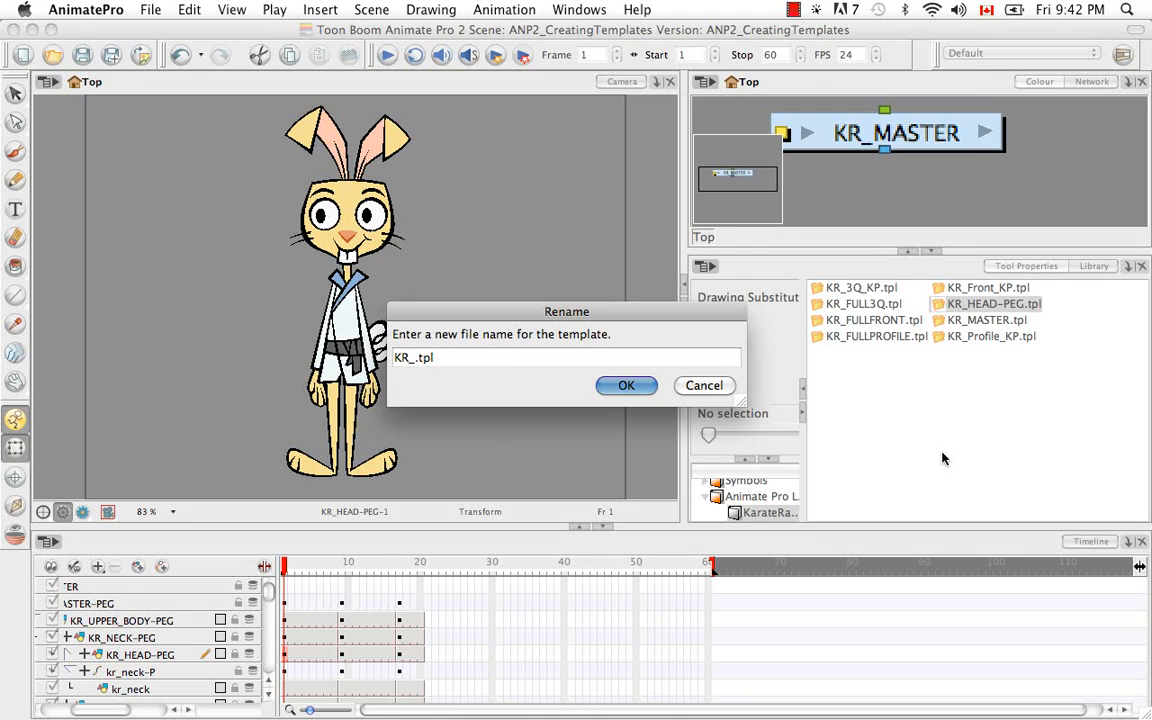
pyautogui.write('FrontHead')
pyautogui.click(622, 387)
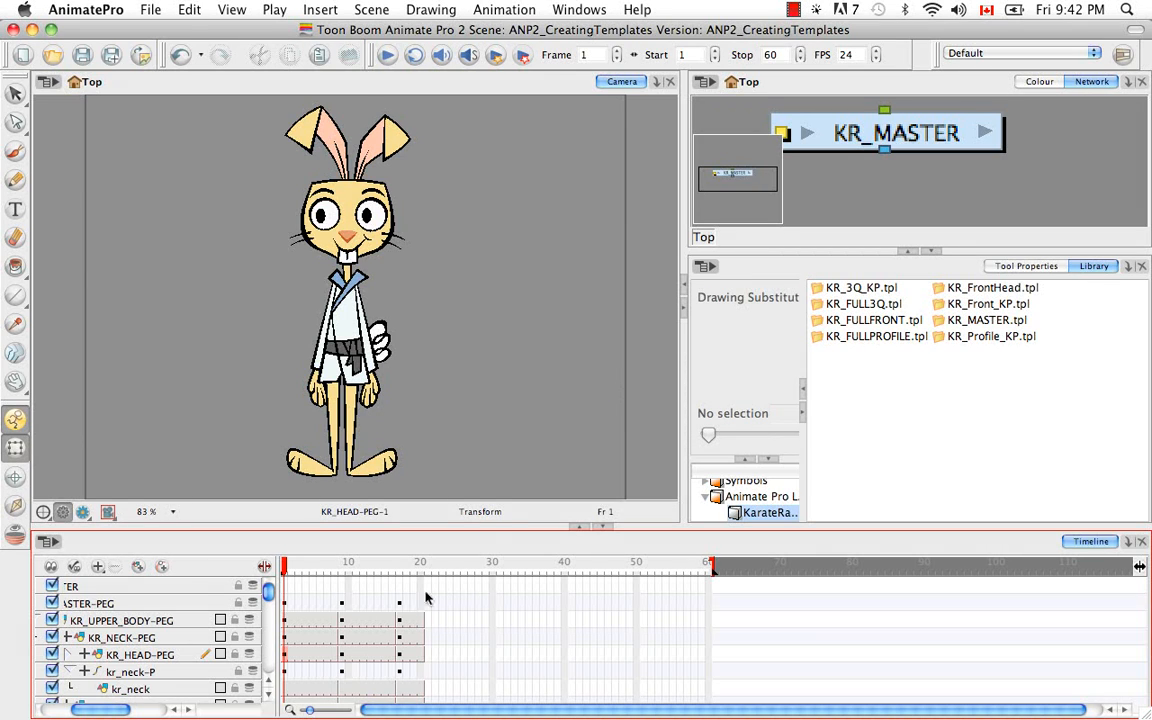
# Add the collapsed KR_HEAD-PEG pose at frame 9 to the library as a template named KR_3QHead.tpl.
pyautogui.click(340, 660)
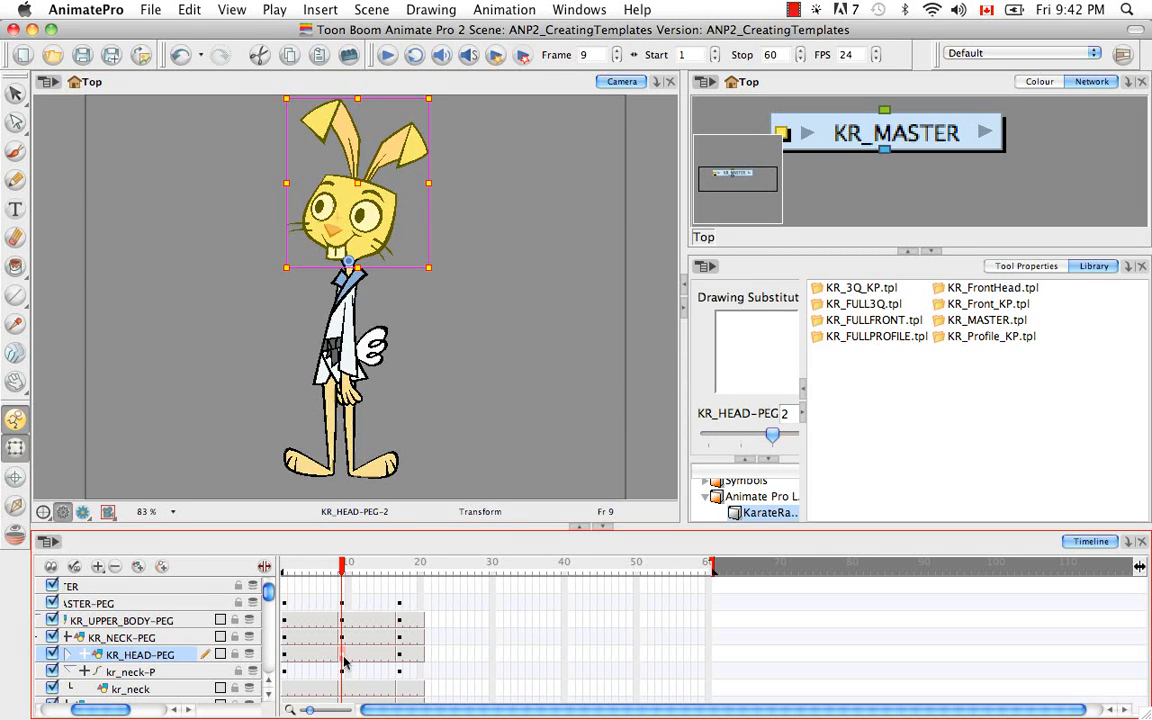
pyautogui.moveTo(348, 657); pyautogui.dragTo(922, 375)
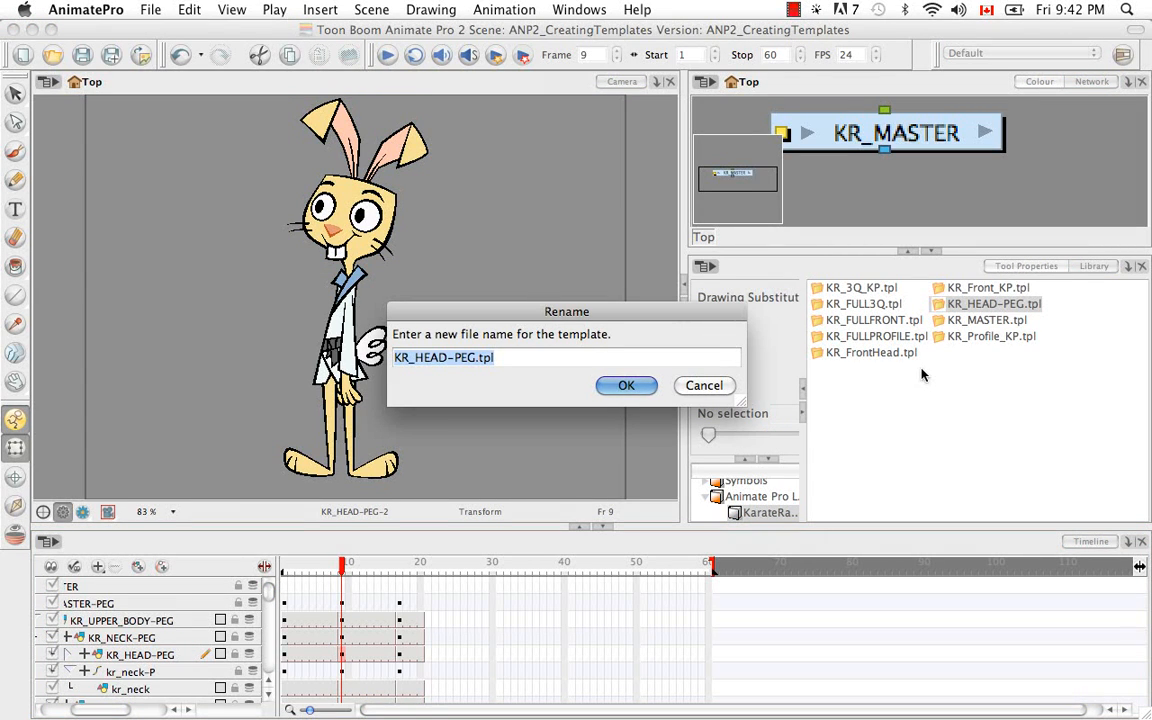
pyautogui.press('Right')
pyautogui.press('Left')
pyautogui.press('Left')
pyautogui.press('Left')
pyautogui.press('Left')
pyautogui.press('BackSpace')
pyautogui.press('BackSpace')
pyautogui.press('BackSpace')
pyautogui.press('BackSpace')
pyautogui.press('BackSpace')
pyautogui.press('BackSpace')
pyautogui.press('BackSpace')
pyautogui.press('BackSpace')
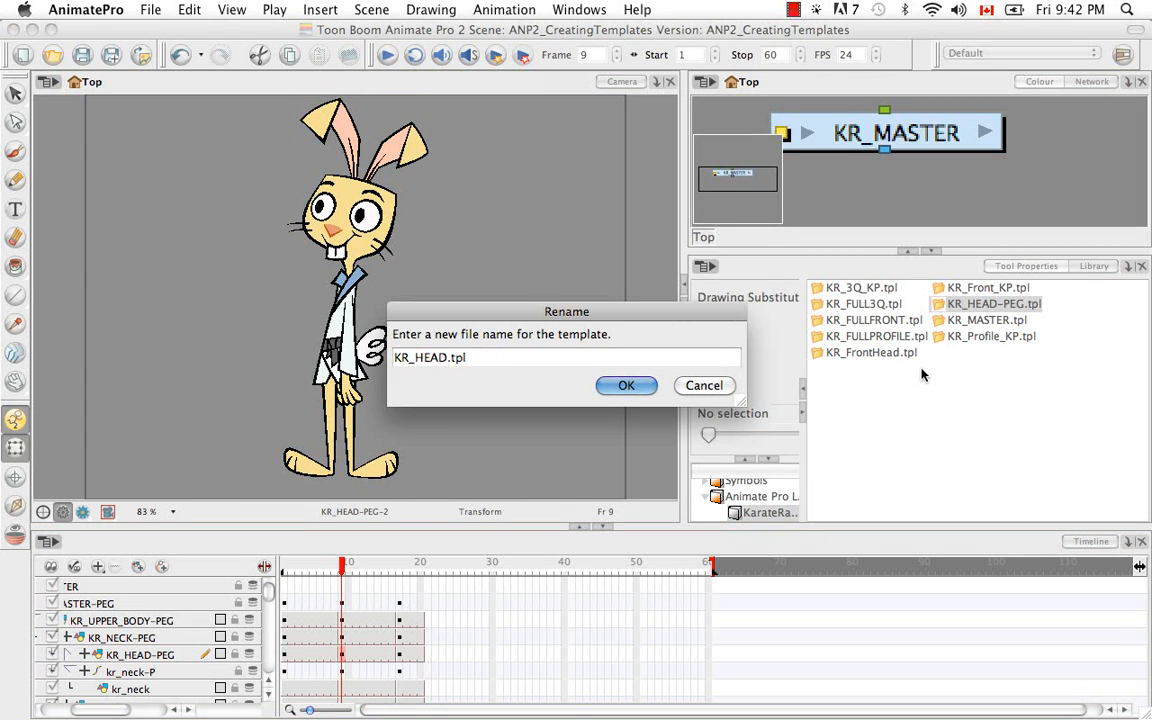
pyautogui.write('3QHead')
pyautogui.press('Return')
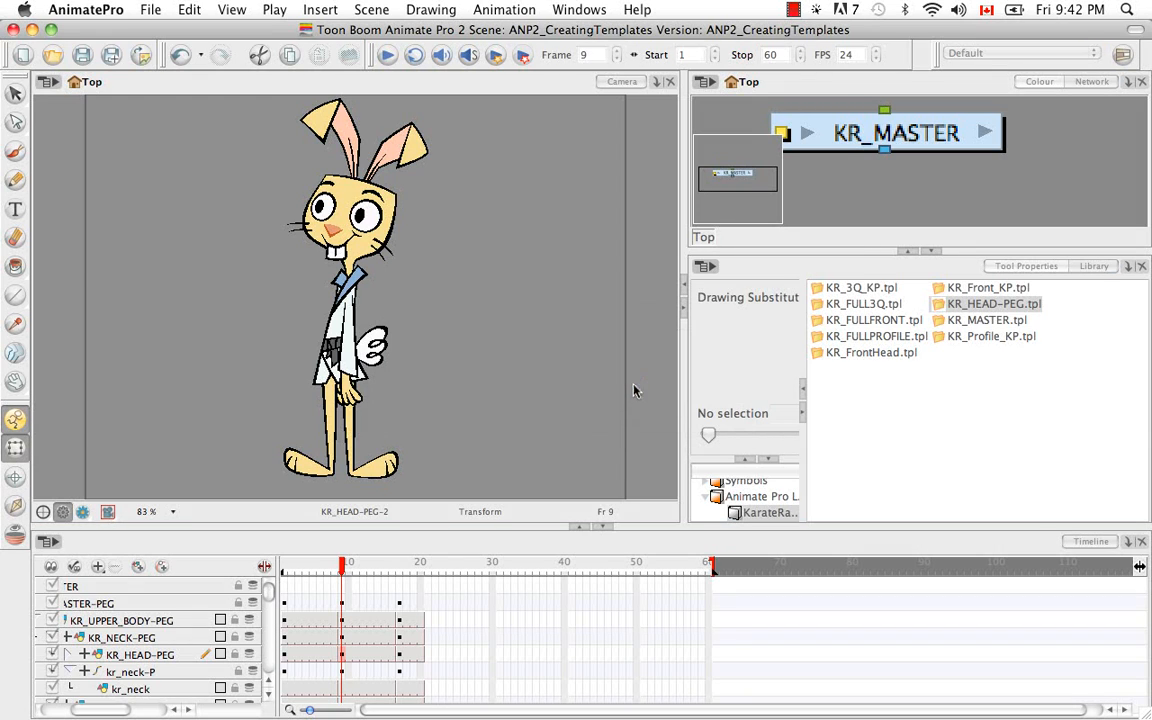
# Add the collapsed KR_HEAD-PEG pose at frame 17 to the library as a template named KR_ProfileHead.tpl.
pyautogui.click(400, 657)
pyautogui.moveTo(400, 657); pyautogui.dragTo(975, 427)
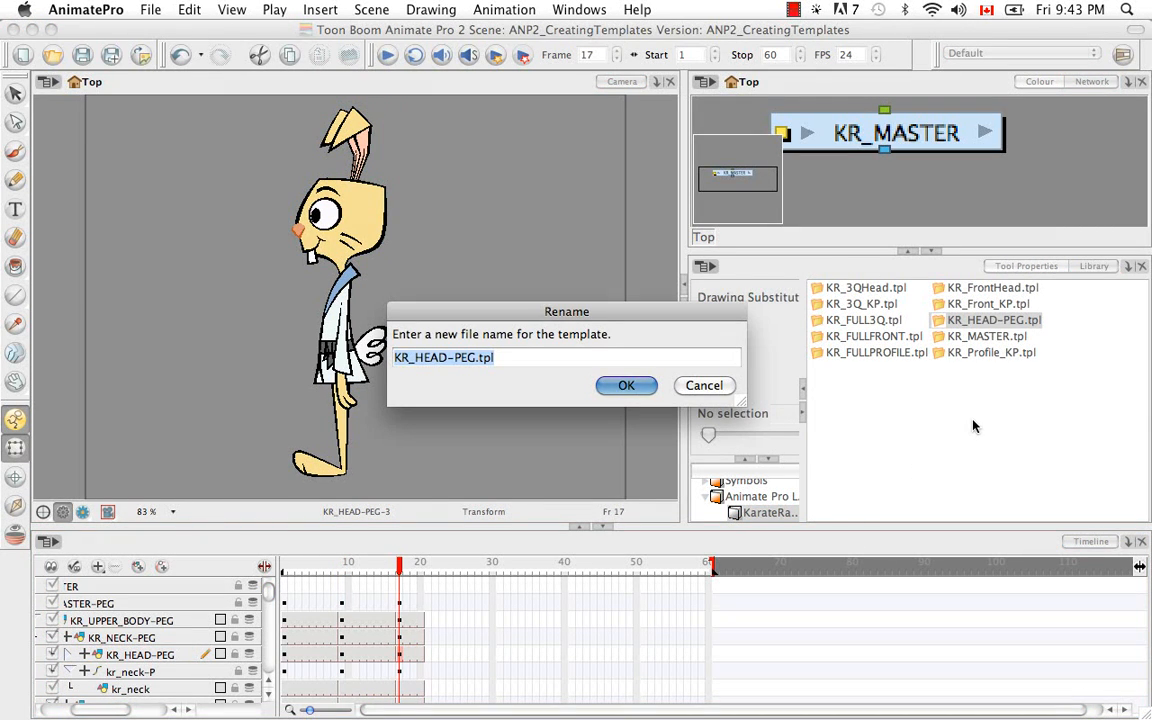
pyautogui.press('Left')
pyautogui.press('Left')
pyautogui.press('Left')
pyautogui.press('Left')
pyautogui.press('BackSpace')
pyautogui.press('BackSpace')
pyautogui.press('BackSpace')
pyautogui.press('BackSpace')
pyautogui.press('BackSpace')
pyautogui.press('BackSpace')
pyautogui.press('BackSpace')
pyautogui.press('BackSpace')
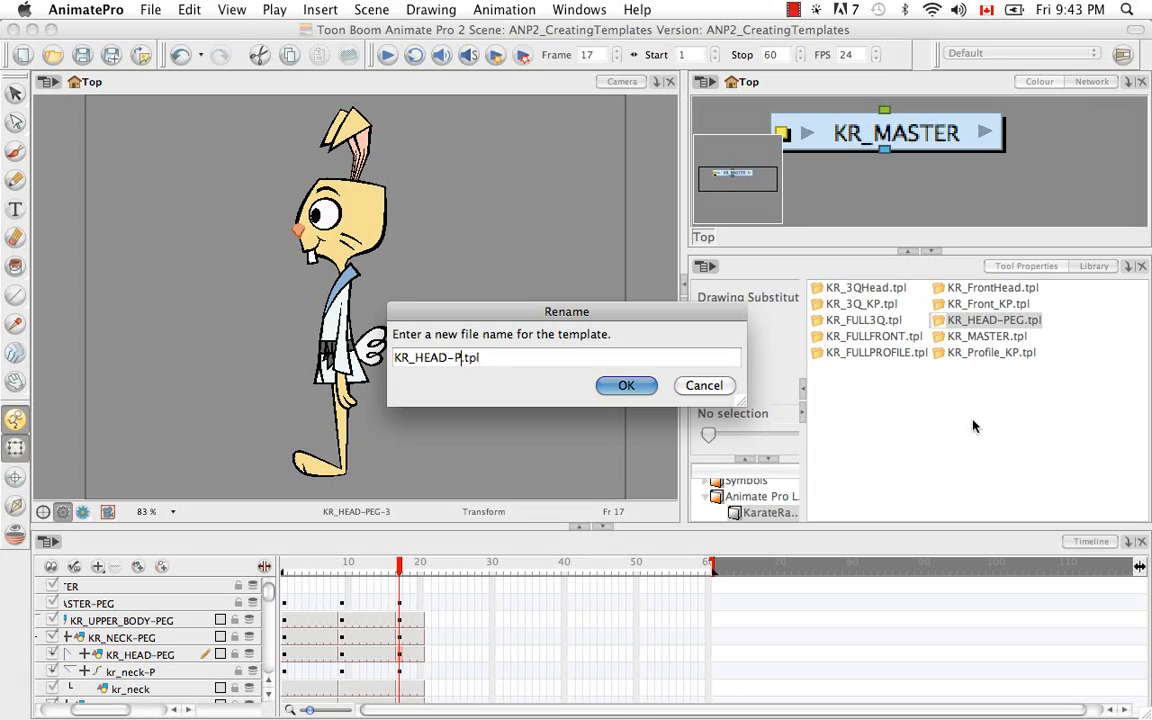
pyautogui.write('ProfileHead')
pyautogui.click(625, 386)
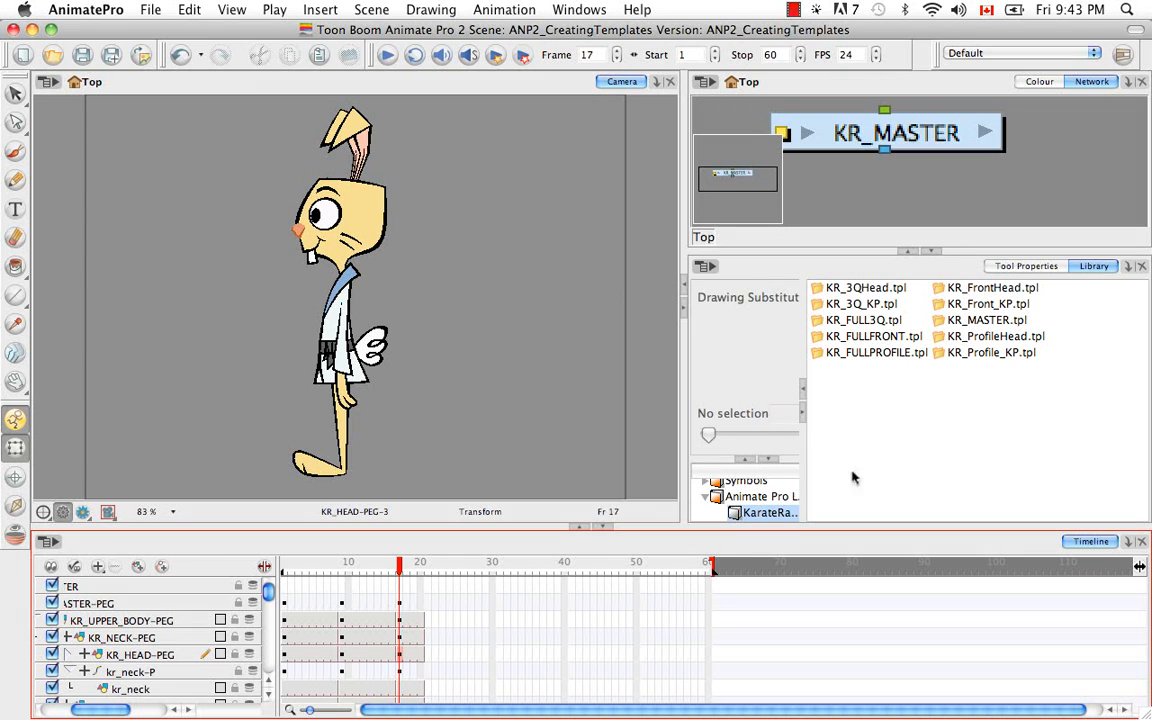
# Create a new NTSC scene named TemplateTest, saving the changes in the current scene.
pyautogui.click(21, 57)
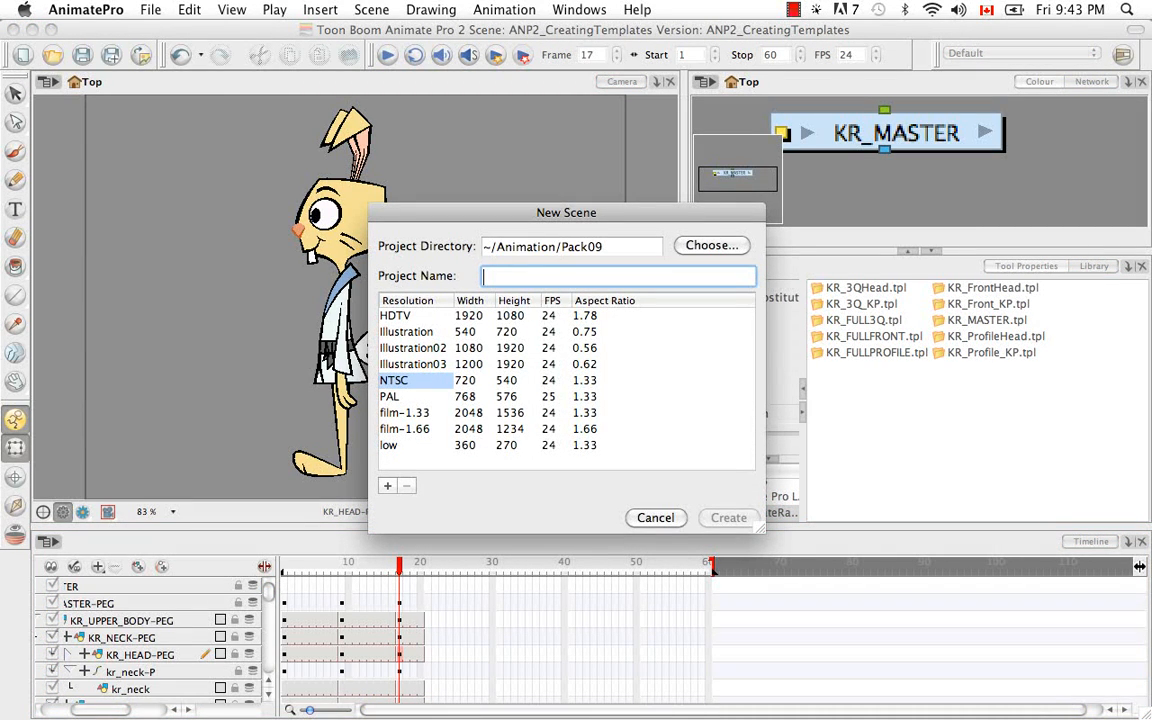
pyautogui.write('Templat')
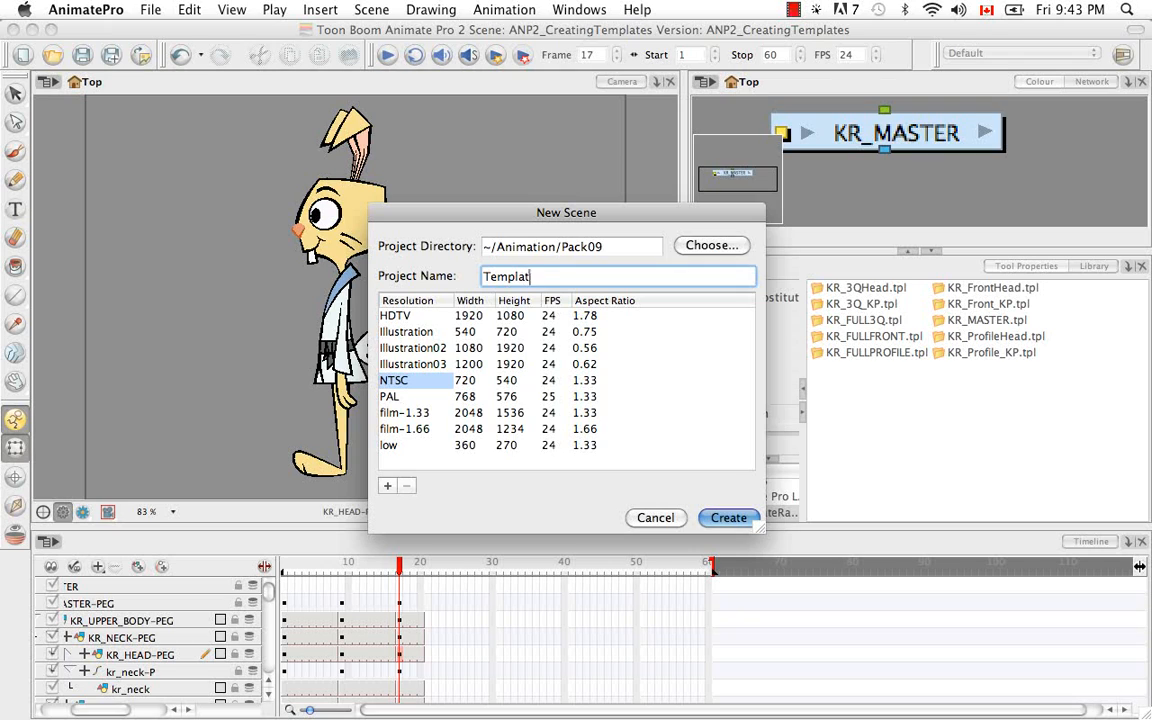
pyautogui.write('eTest')
pyautogui.click(716, 520)
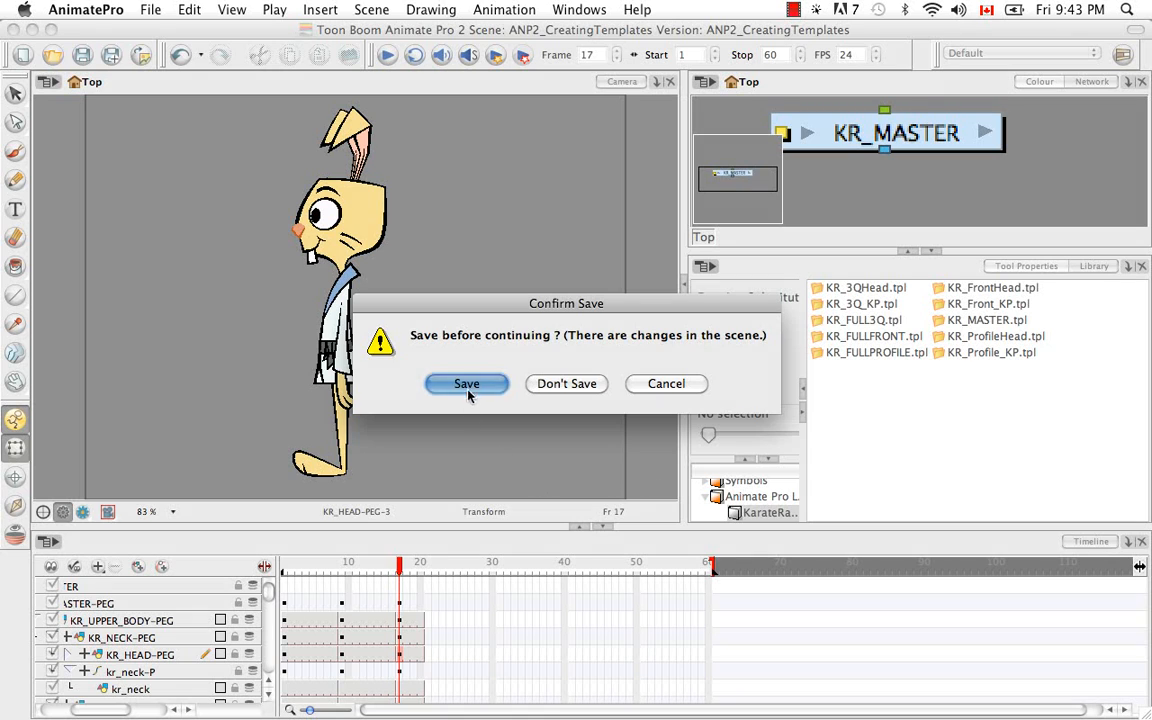
pyautogui.click(466, 384)
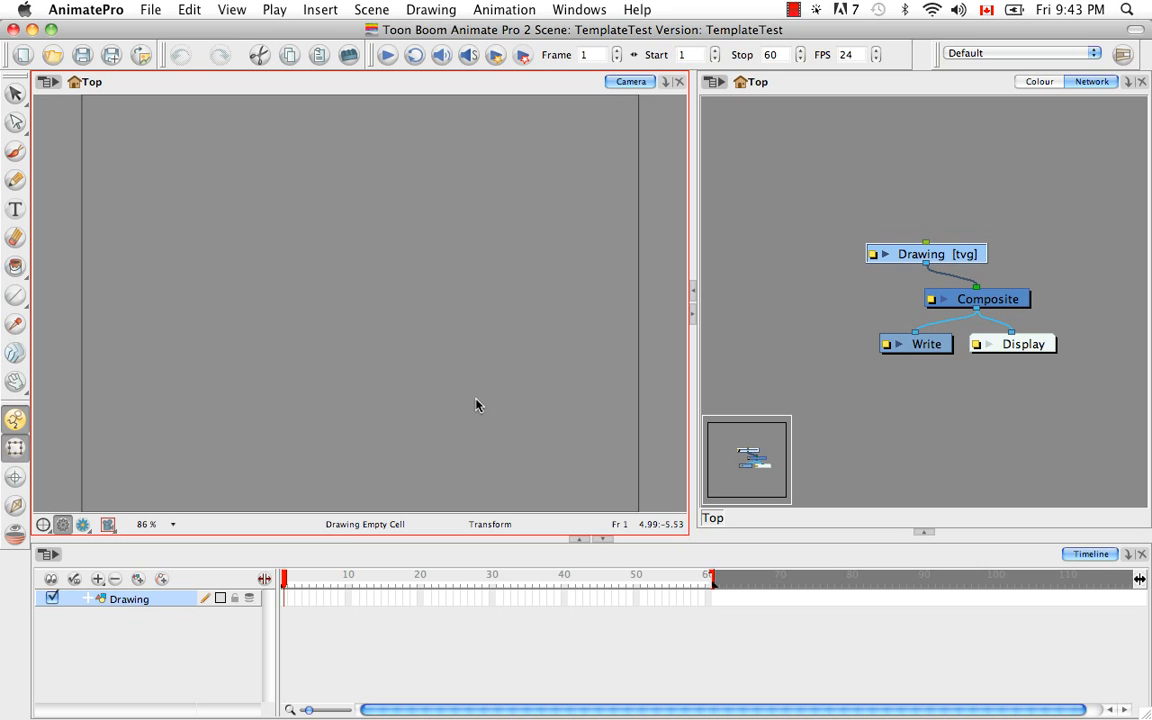
# Reveal the library in the new scene and open the KarateRabbit template folder inside the Animate Pro Library.
pyautogui.click(921, 535)
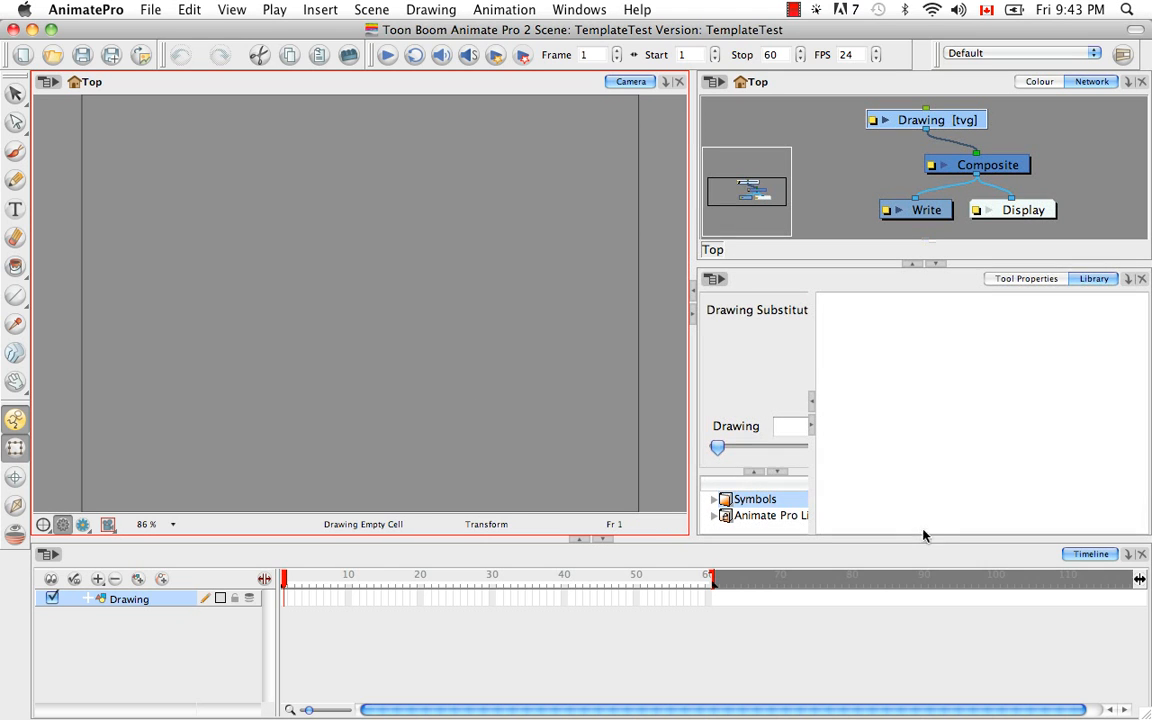
pyautogui.click(718, 516)
pyautogui.click(715, 516)
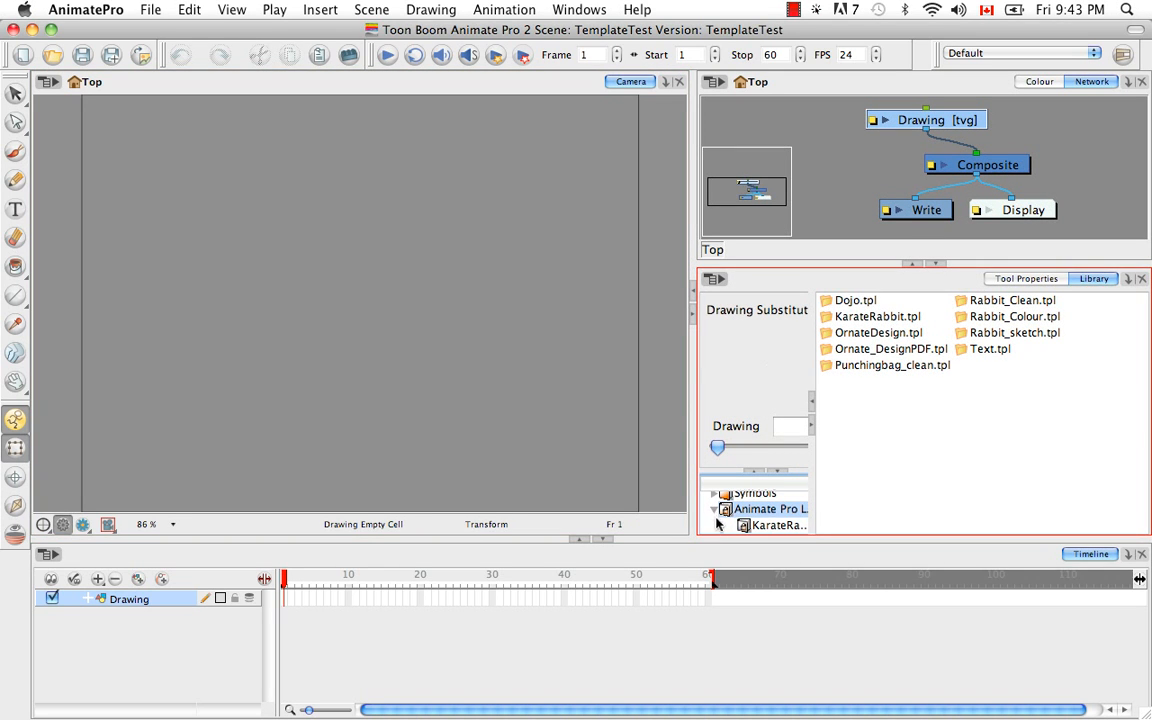
pyautogui.click(760, 528)
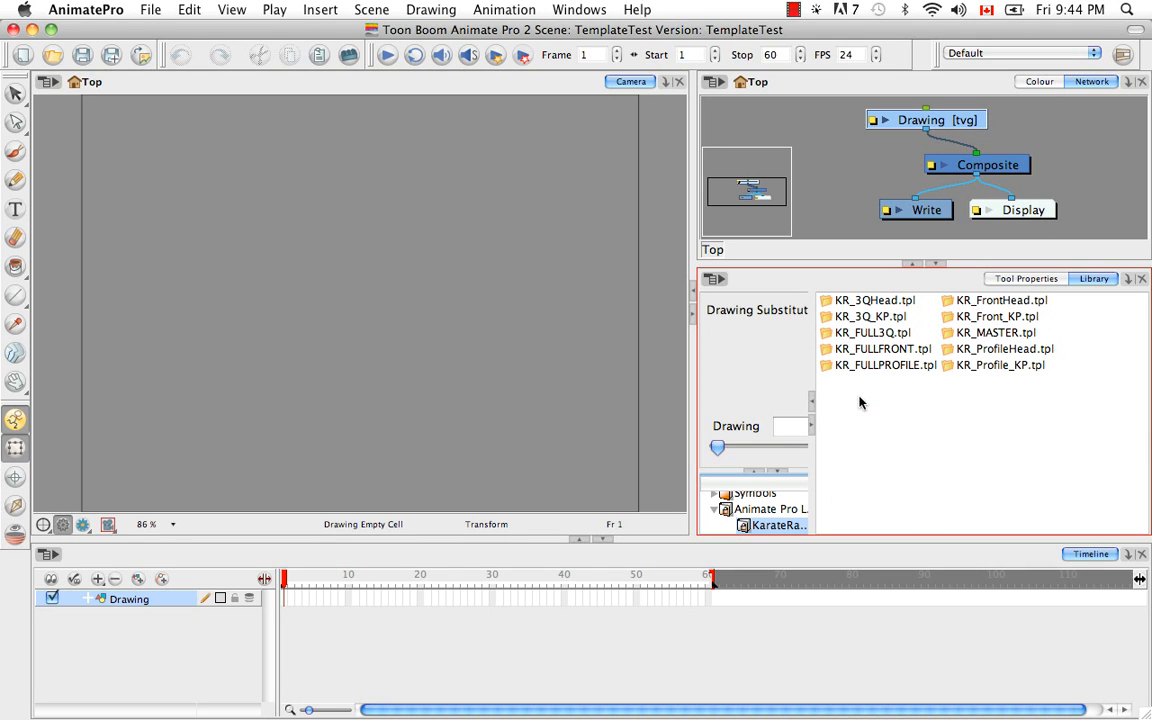
# Add the KR_FULLFRONT template to the scene's timeline and place its module beside the Drawing module in the network.
pyautogui.click(881, 349)
pyautogui.moveTo(853, 367)
pyautogui.mouseDown()
pyautogui.moveTo(400, 500)
pyautogui.moveTo(373, 408)
pyautogui.moveTo(369, 424)
pyautogui.moveTo(230, 533)
pyautogui.moveTo(170, 593)
pyautogui.moveTo(178, 603)
pyautogui.mouseUp()
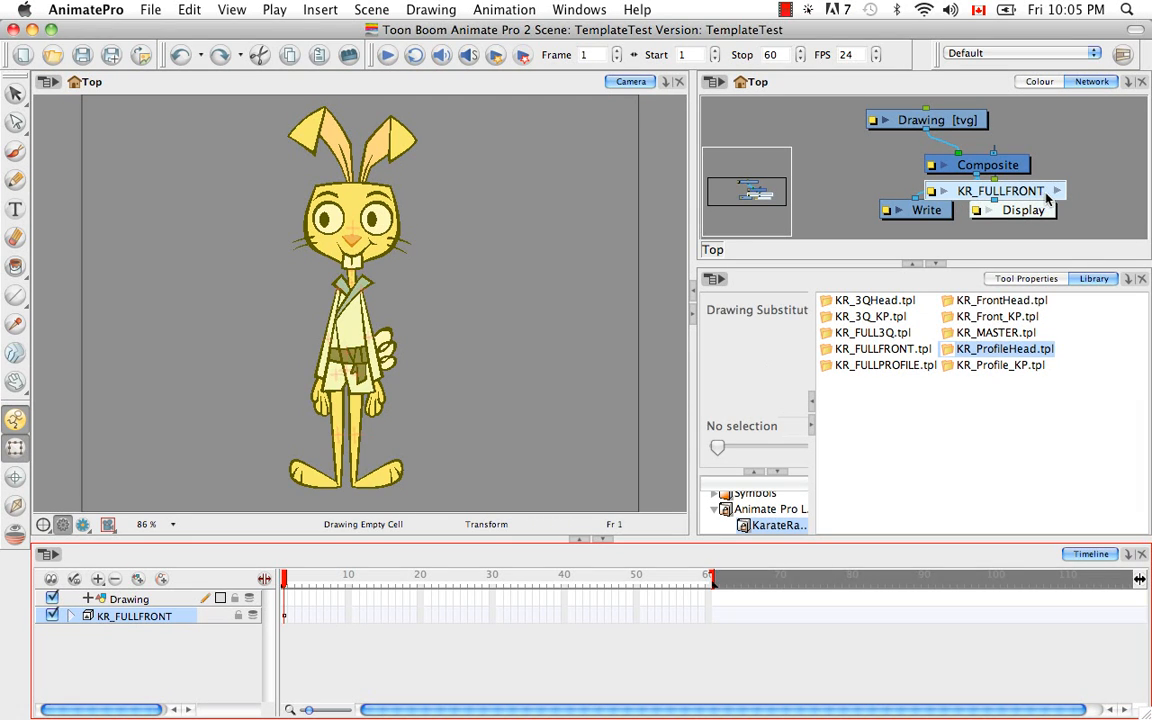
pyautogui.moveTo(1028, 196)
pyautogui.mouseDown()
pyautogui.moveTo(1019, 199)
pyautogui.moveTo(1040, 129)
pyautogui.moveTo(1101, 126)
pyautogui.mouseUp()
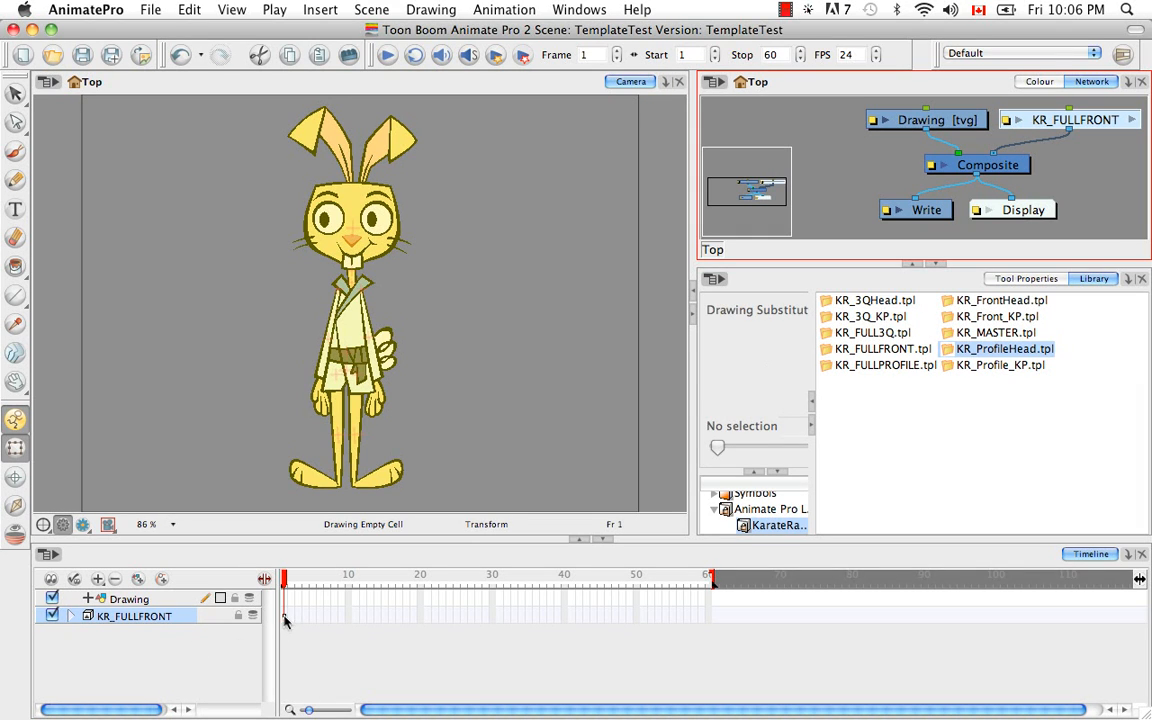
# Extend the exposure of the KR_FULLFRONT layer to frame 40.
pyautogui.click(562, 617)
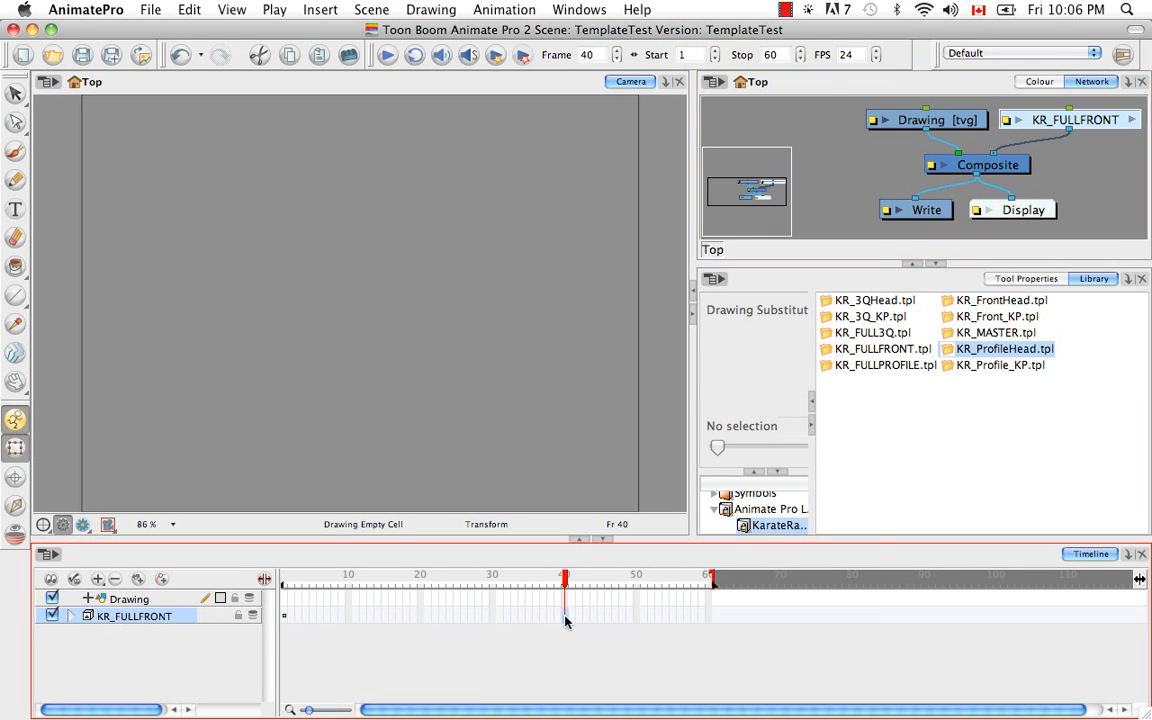
pyautogui.rightClick(562, 617)
pyautogui.moveTo(568, 605)
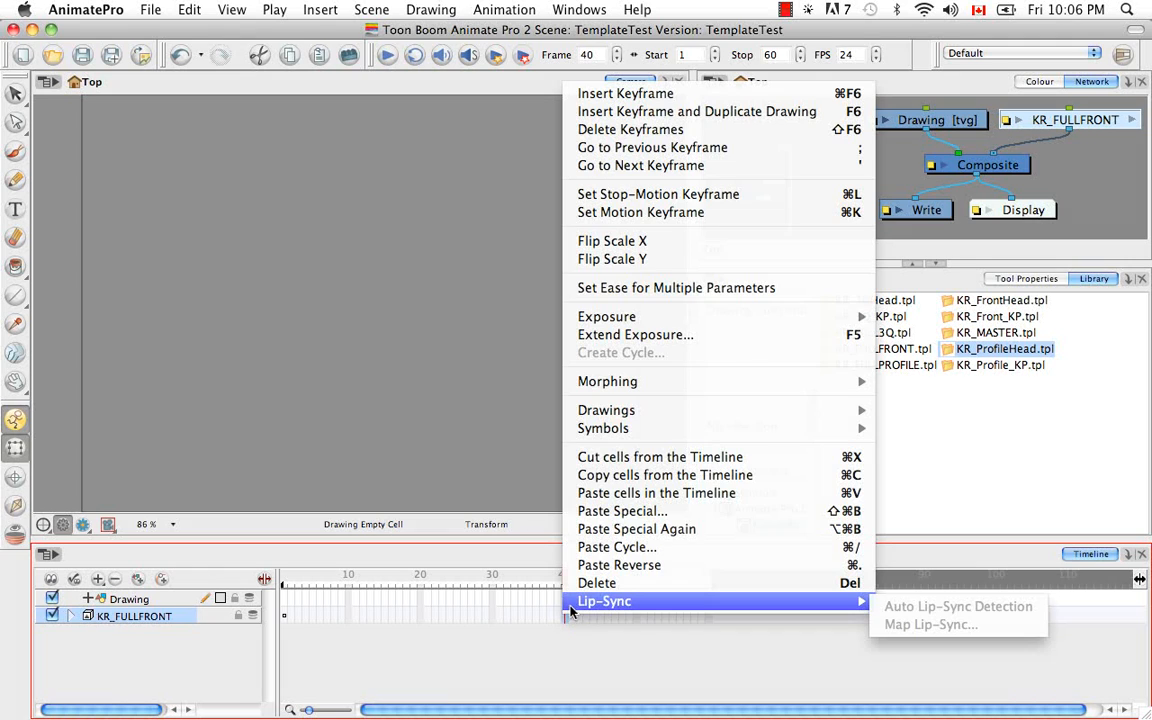
pyautogui.click(591, 339)
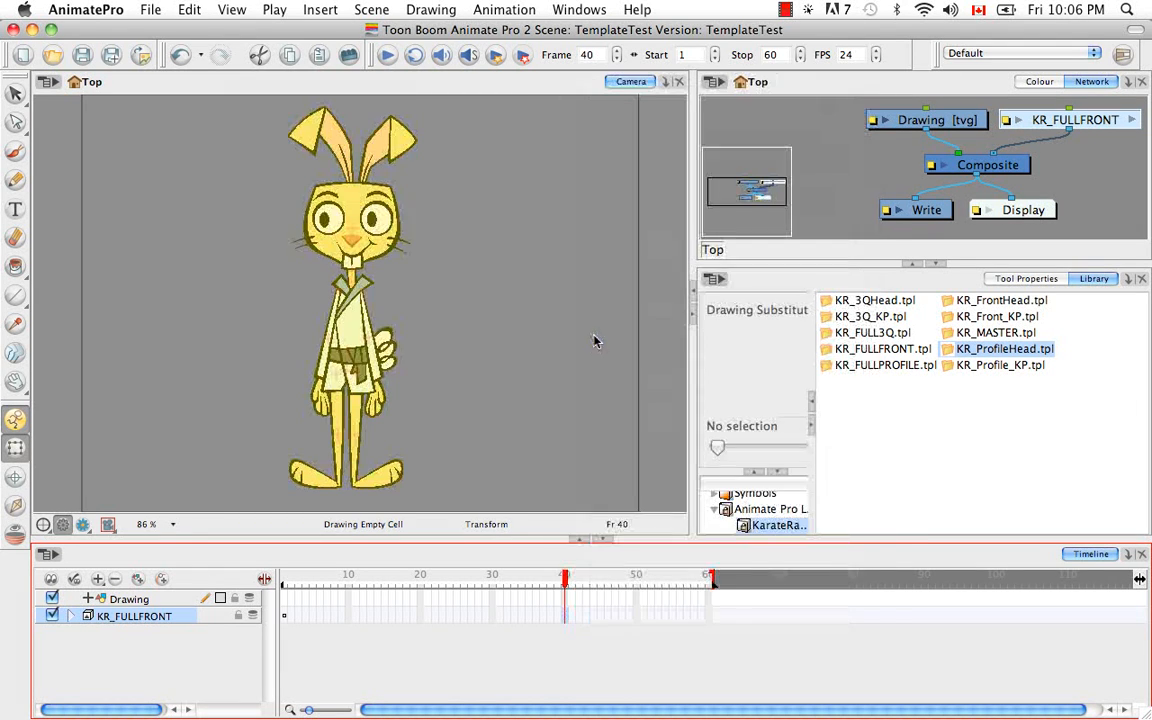
# Expand KR_FULLFRONT and apply the KR_3Q_KP pose template to the rig from MASTER-PEG down at frame 20.
pyautogui.click(71, 616)
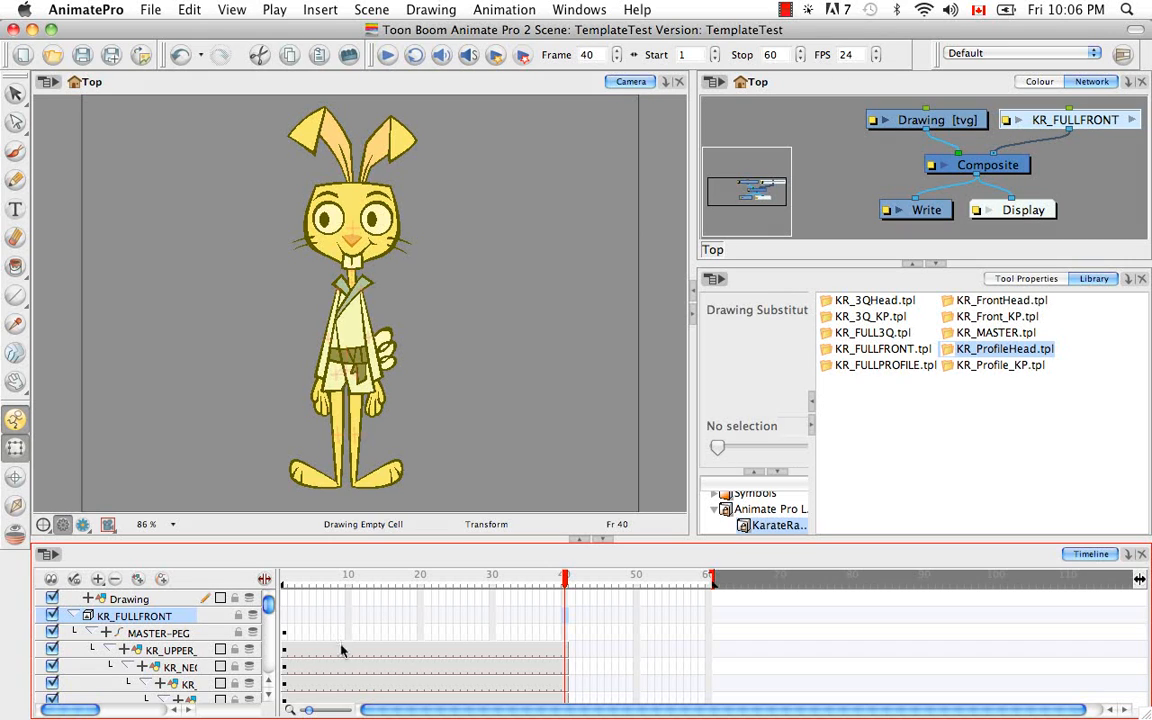
pyautogui.moveTo(566, 583); pyautogui.dragTo(420, 583)
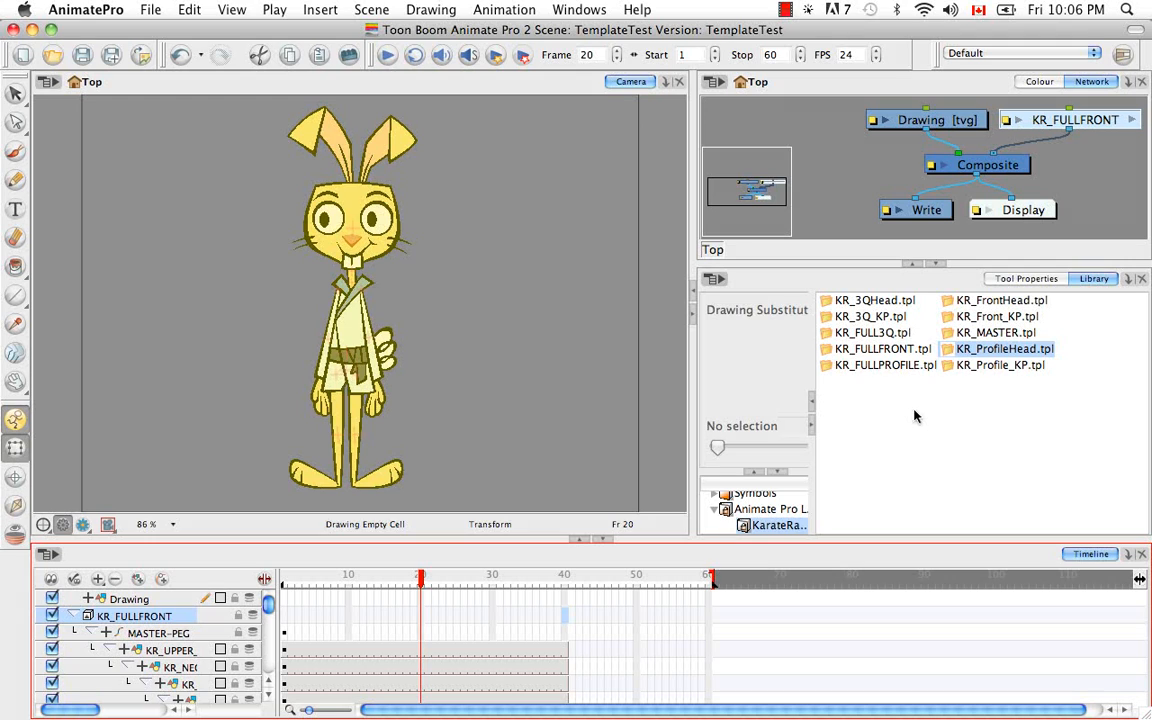
pyautogui.click(852, 318)
pyautogui.moveTo(848, 328); pyautogui.dragTo(426, 652)
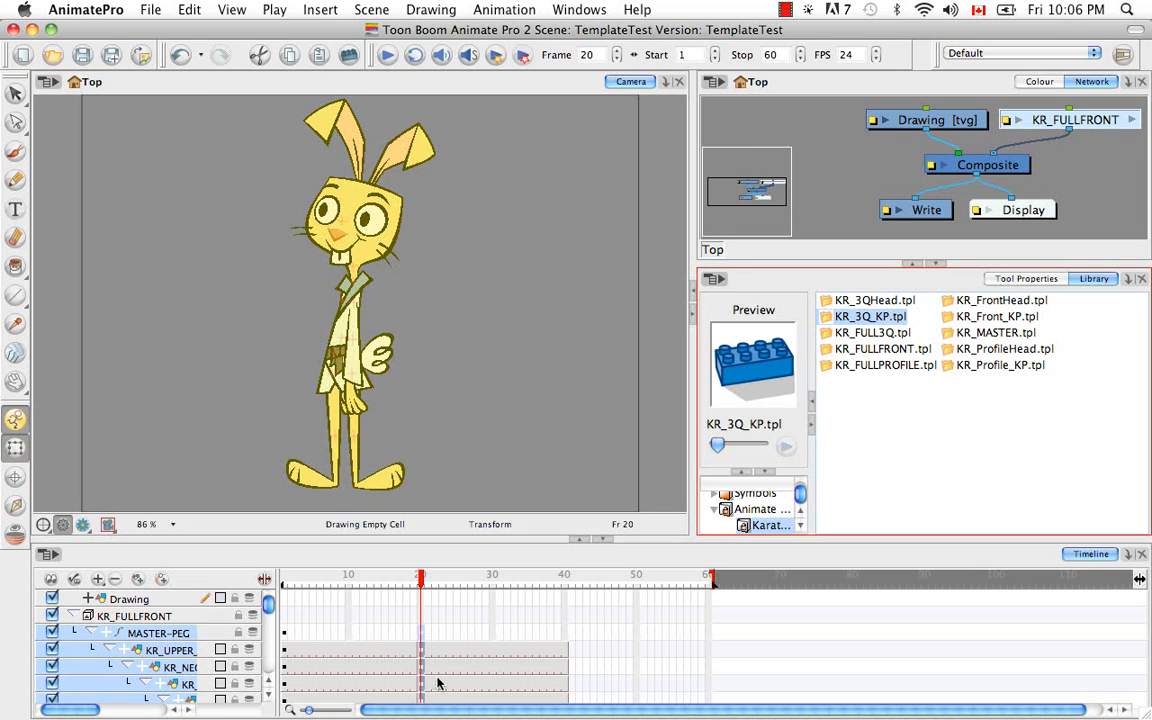
pyautogui.moveTo(373, 579); pyautogui.dragTo(421, 580)
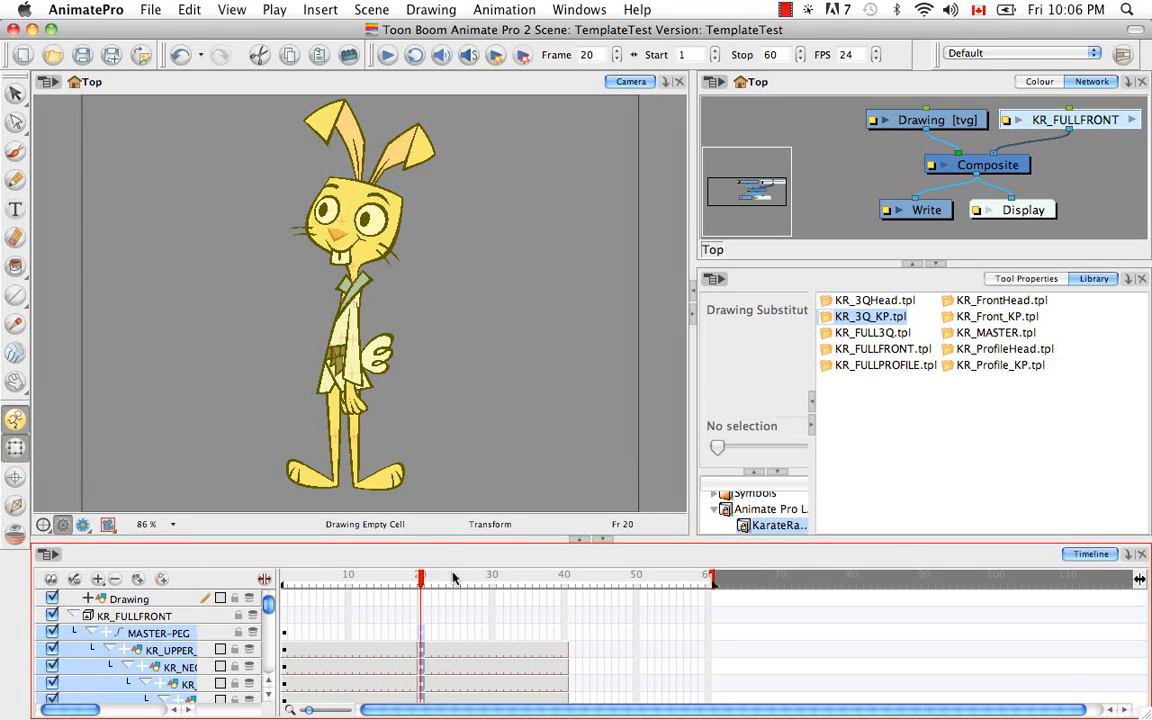
# Apply the KR_ProfileHead template to the KR_HEAD-PEG layer at frame 30.
pyautogui.moveTo(421, 585); pyautogui.dragTo(492, 588)
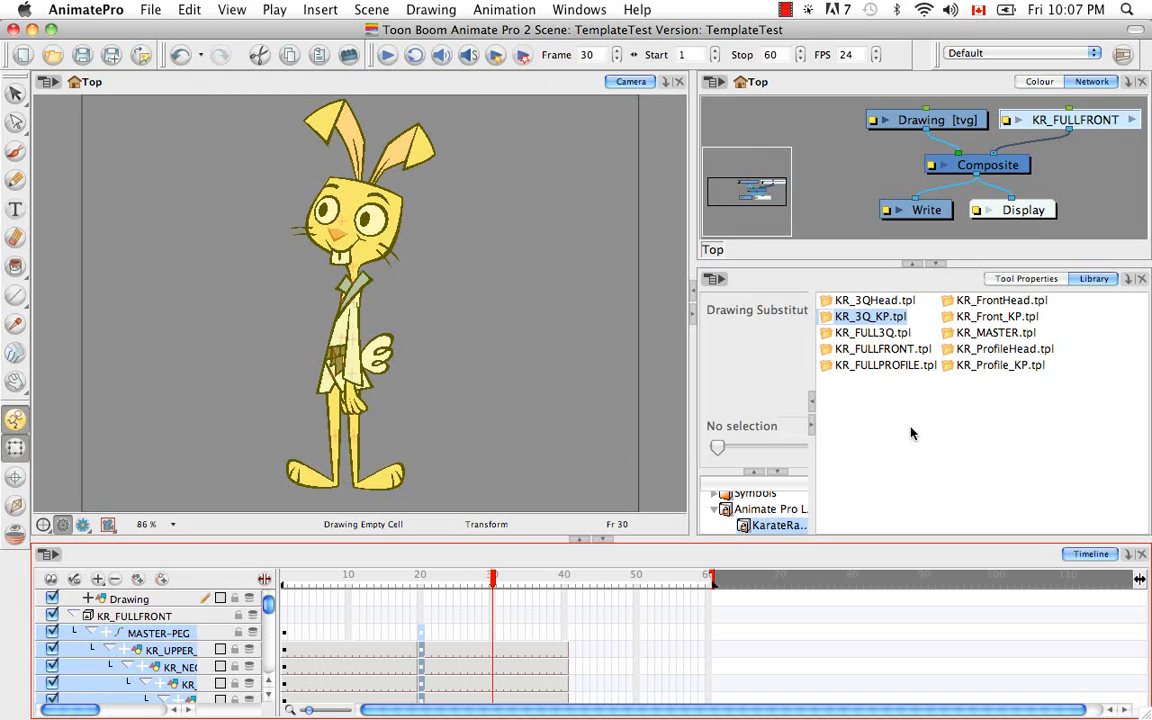
pyautogui.click(988, 354)
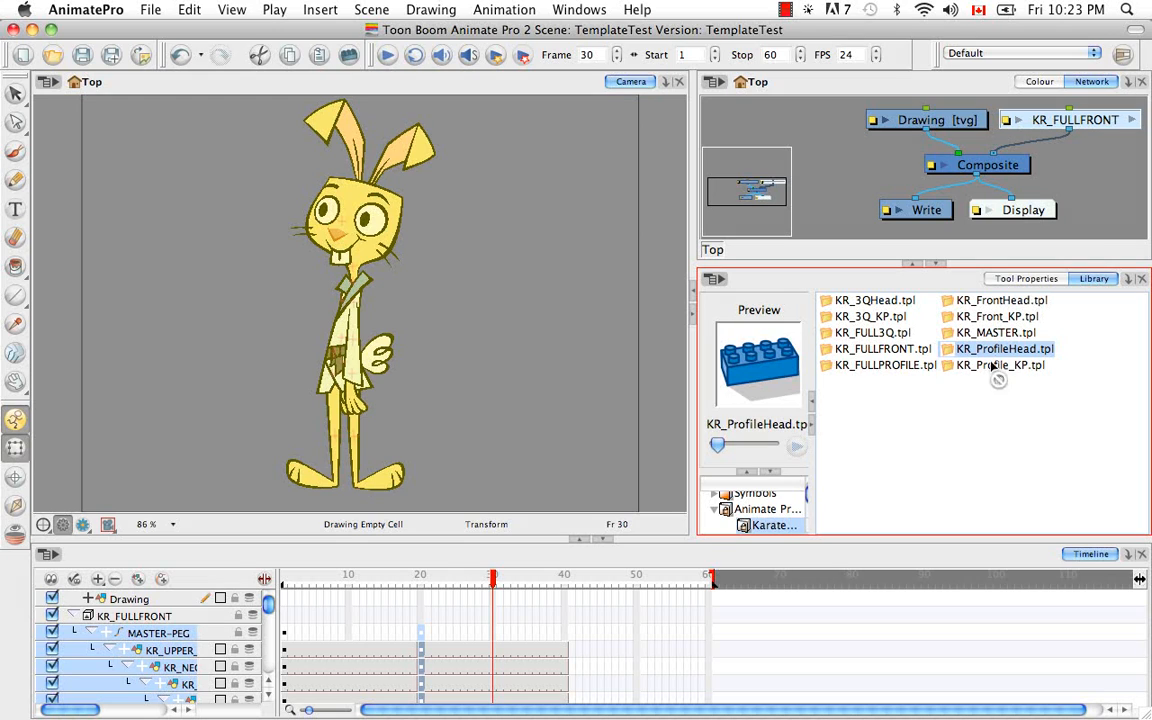
pyautogui.moveTo(991, 366); pyautogui.dragTo(494, 684)
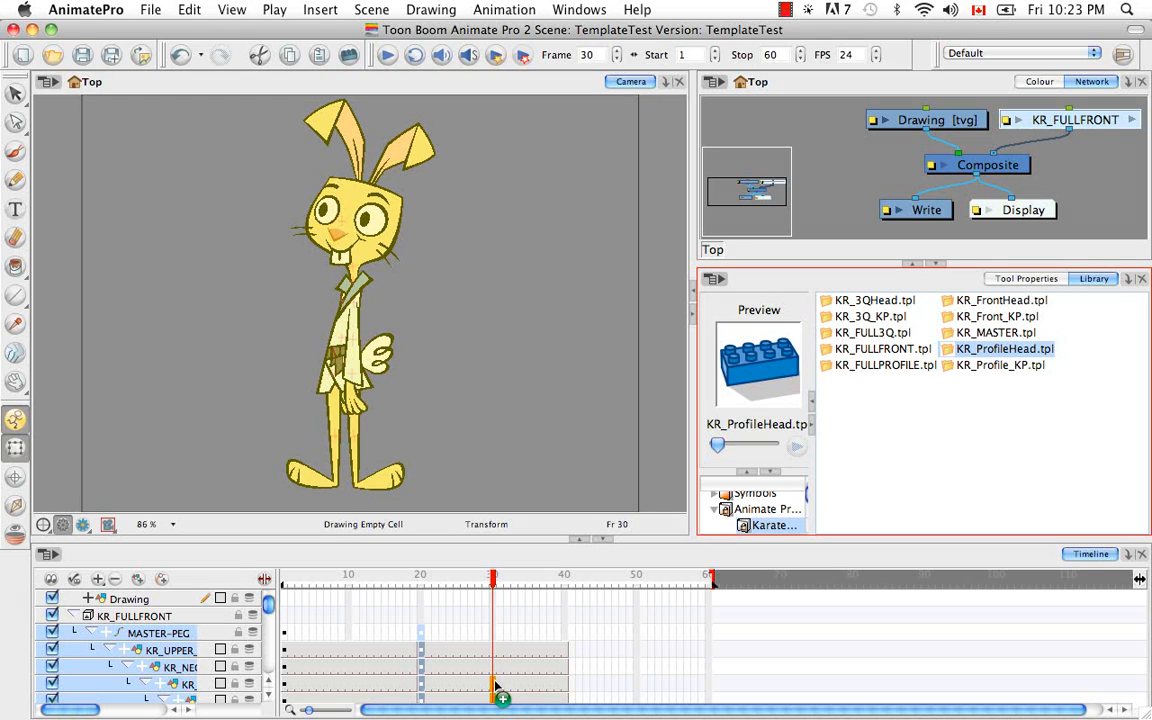
pyautogui.moveTo(494, 684); pyautogui.dragTo(497, 683)
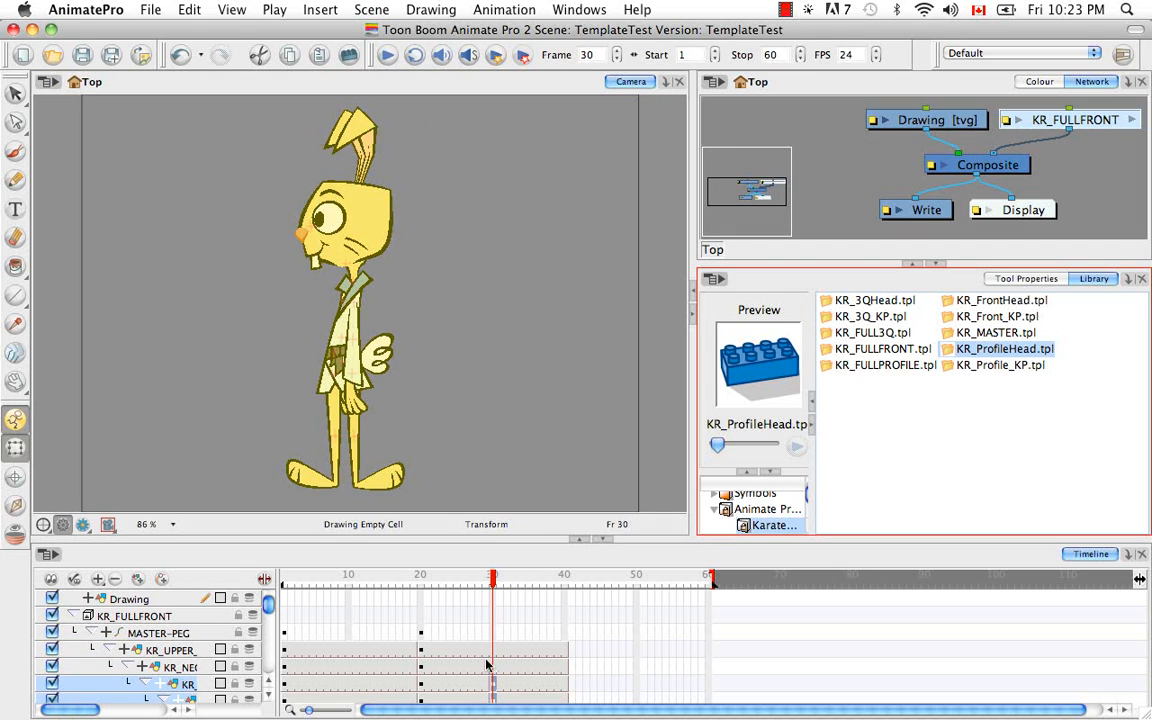
pyautogui.hscroll(5, 88, 710)
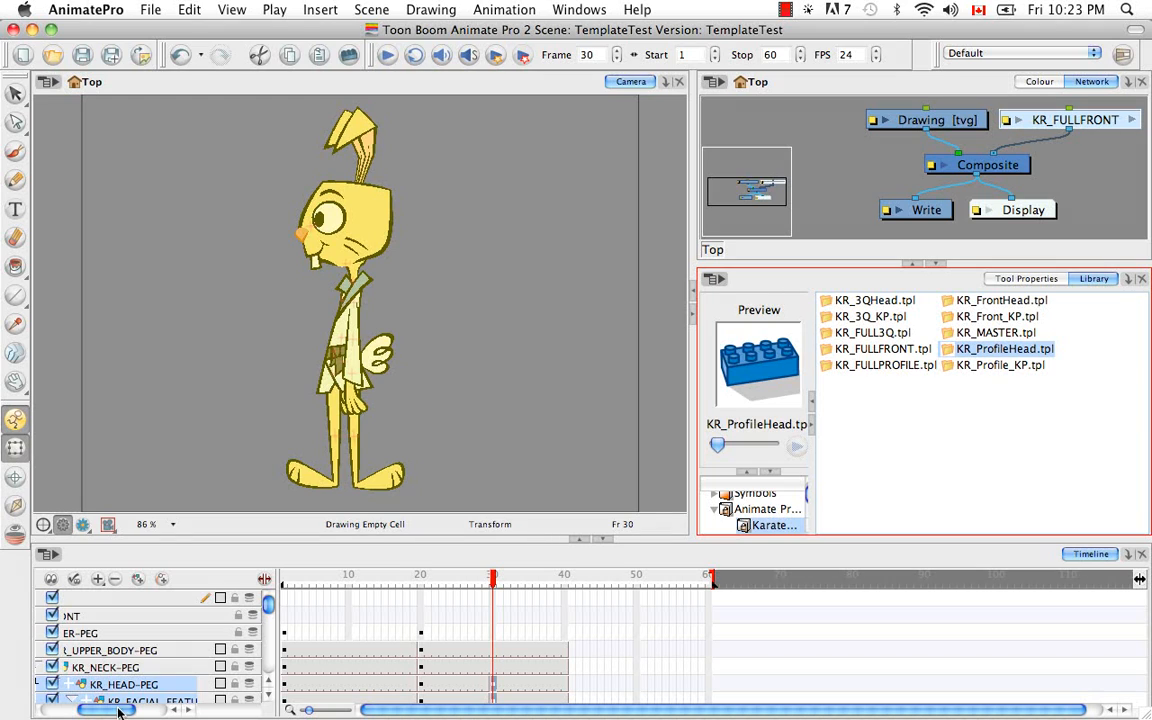
pyautogui.moveTo(118, 712); pyautogui.dragTo(82, 711)
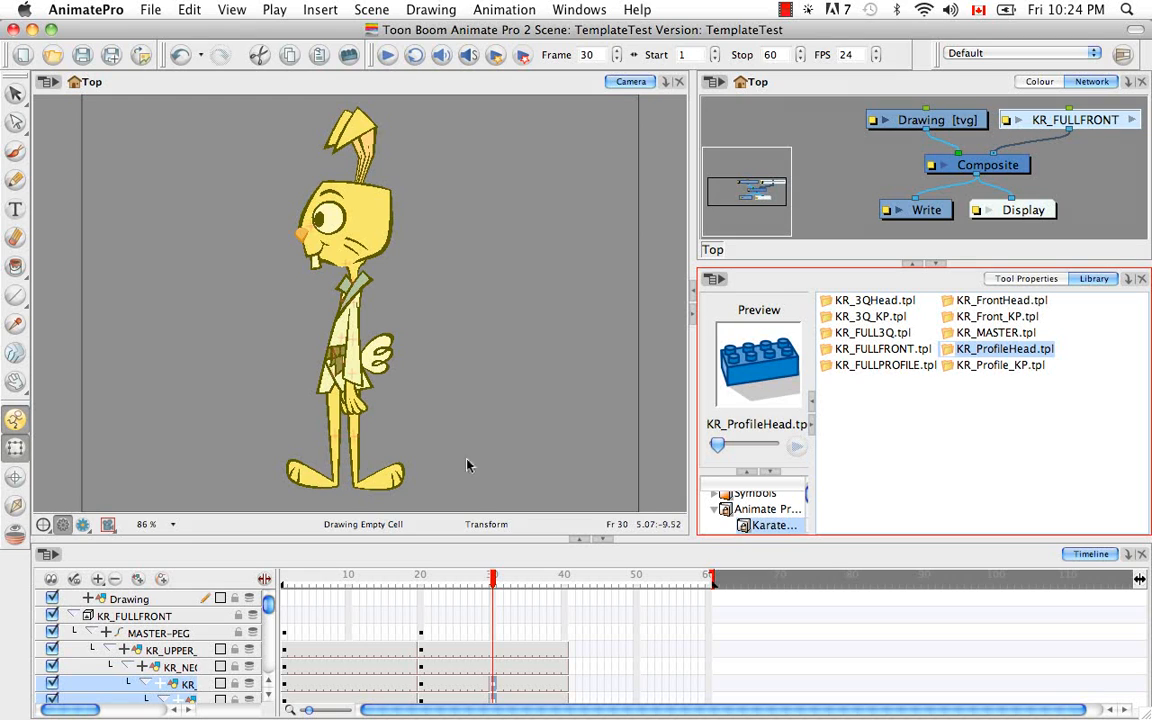
# Select the whole head through KR_HEAD-PEG and shift it slightly to the right over the neck at frame 30.
pyautogui.click(366, 233)
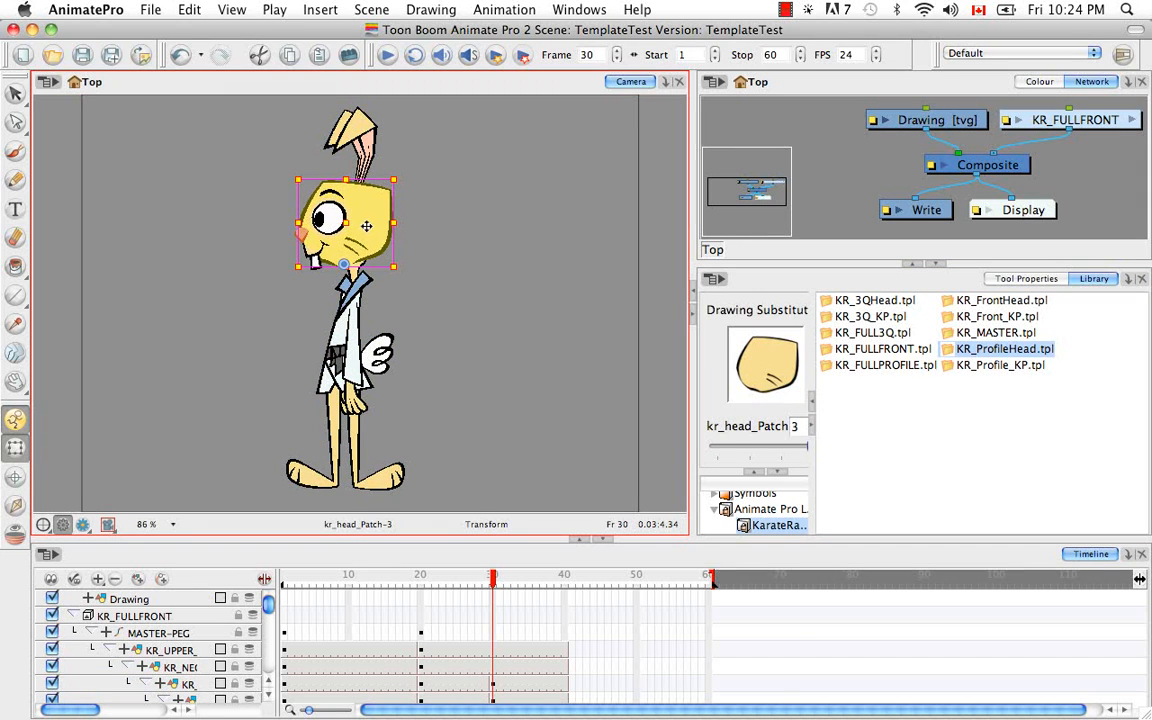
pyautogui.click(190, 684)
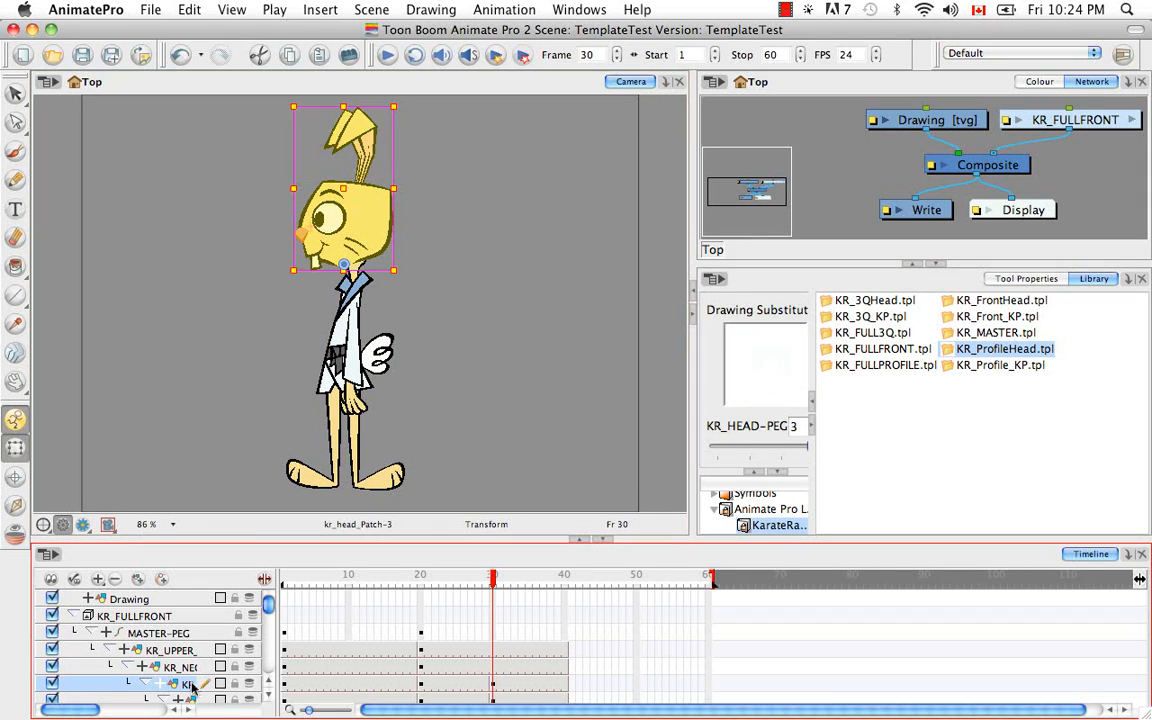
pyautogui.moveTo(363, 237); pyautogui.dragTo(371, 238)
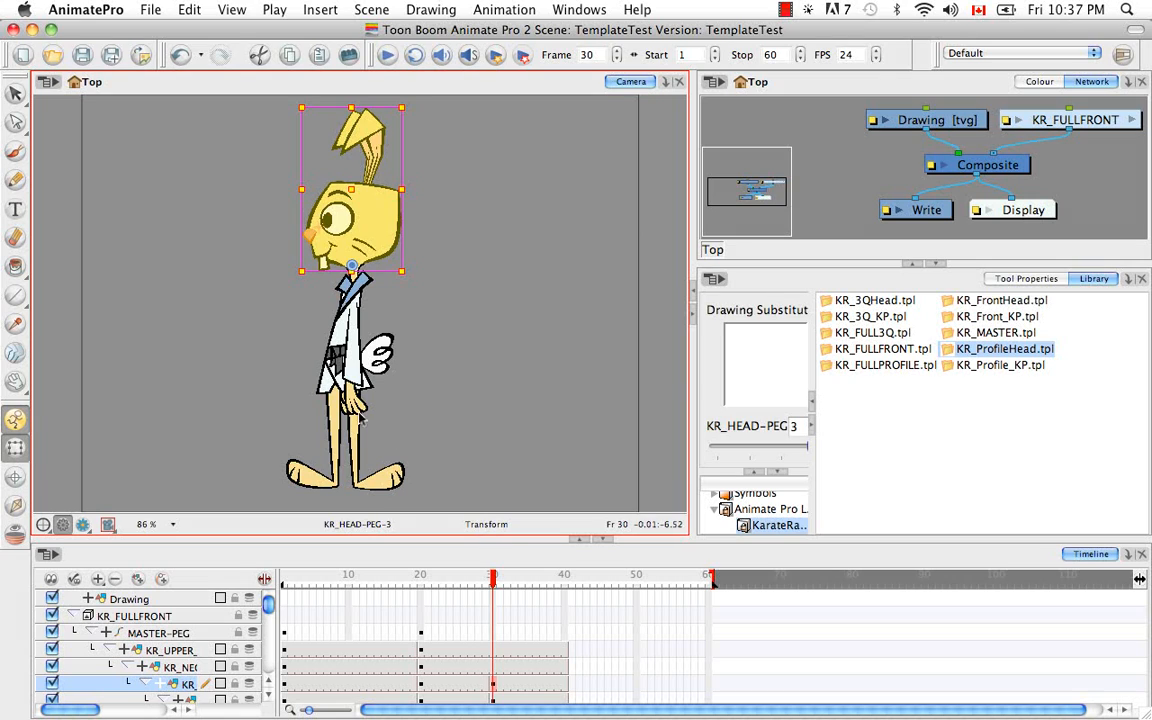
pyautogui.click(326, 370)
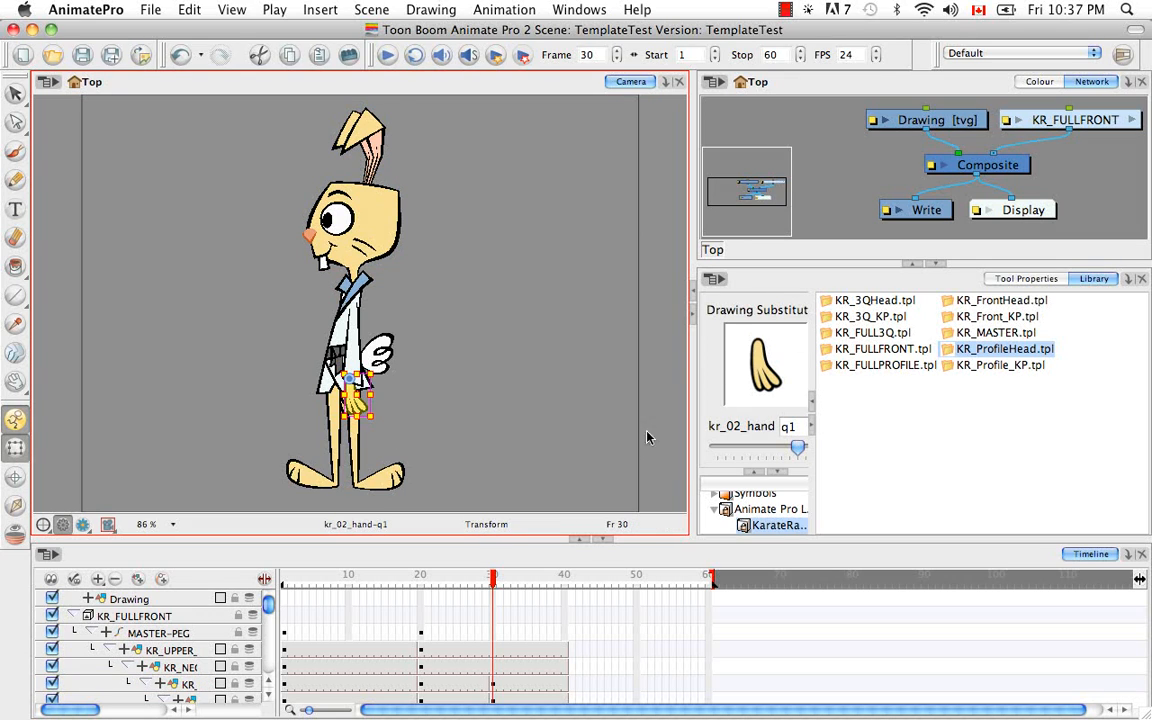